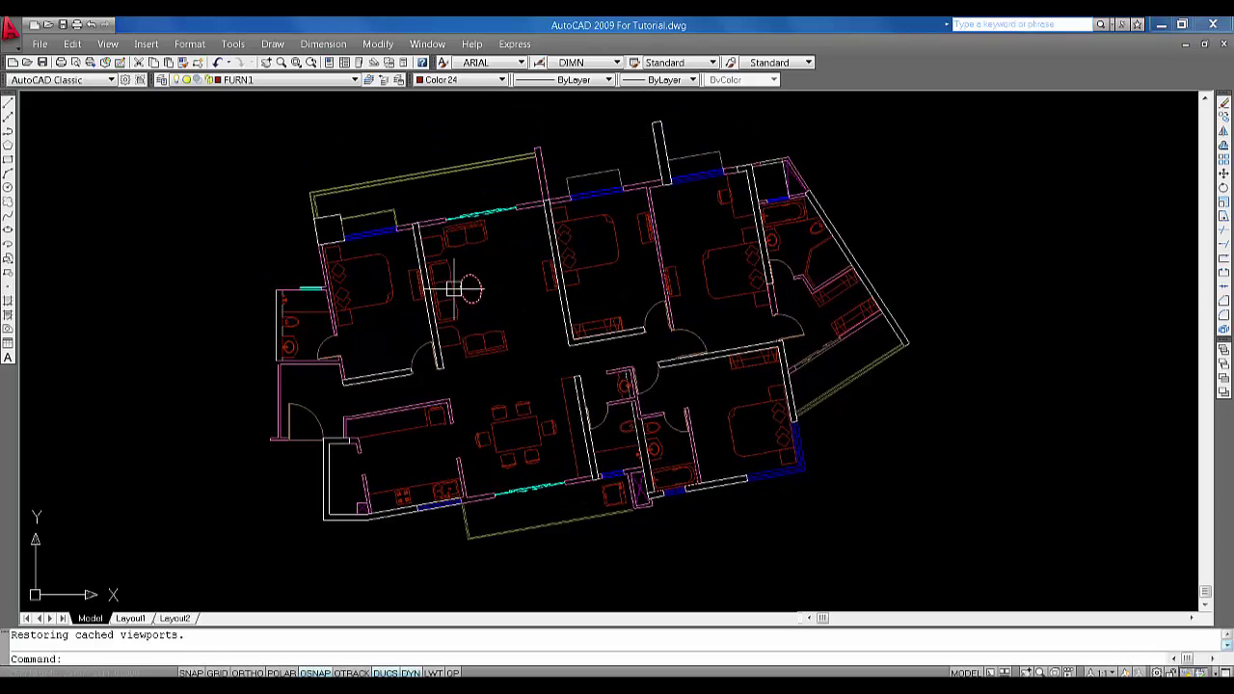
# - Open Layout1, activate its viewport and zoom the floor plan out inside the frame
pyautogui.moveTo(615, 376)
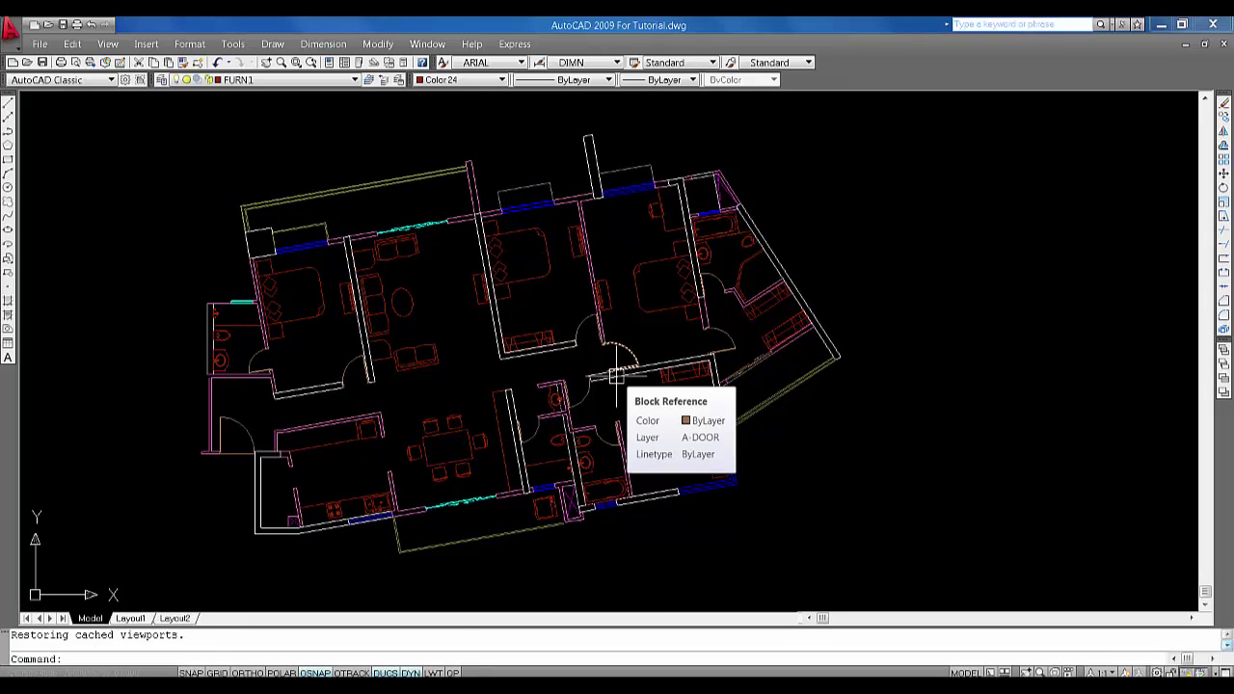
pyautogui.moveTo(457, 336); pyautogui.dragTo(480, 325)
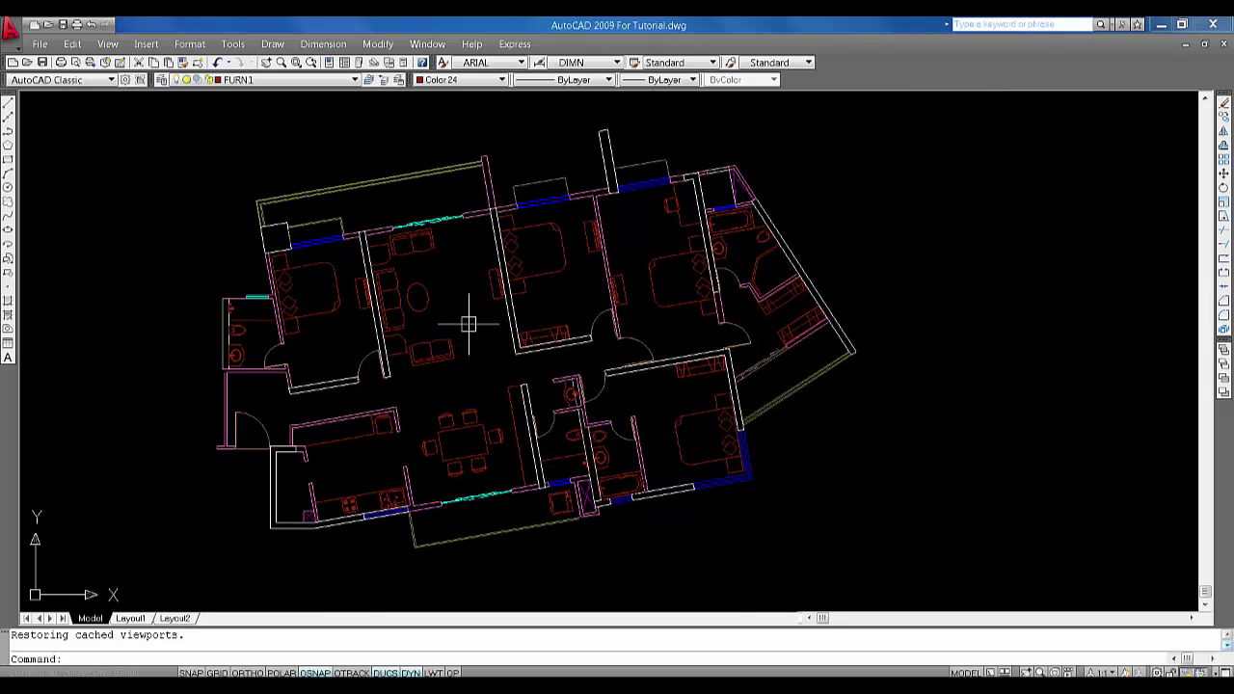
pyautogui.click(130, 619)
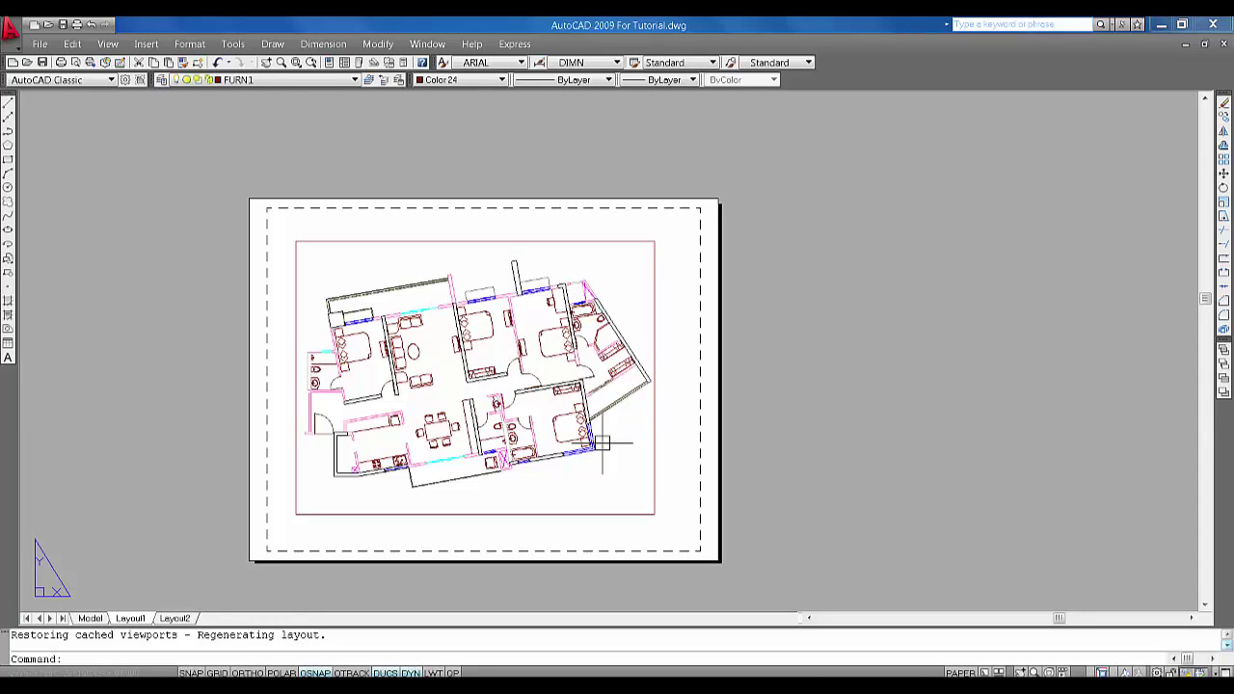
pyautogui.doubleClick(372, 285)
pyautogui.scroll(-4, 420, 368)
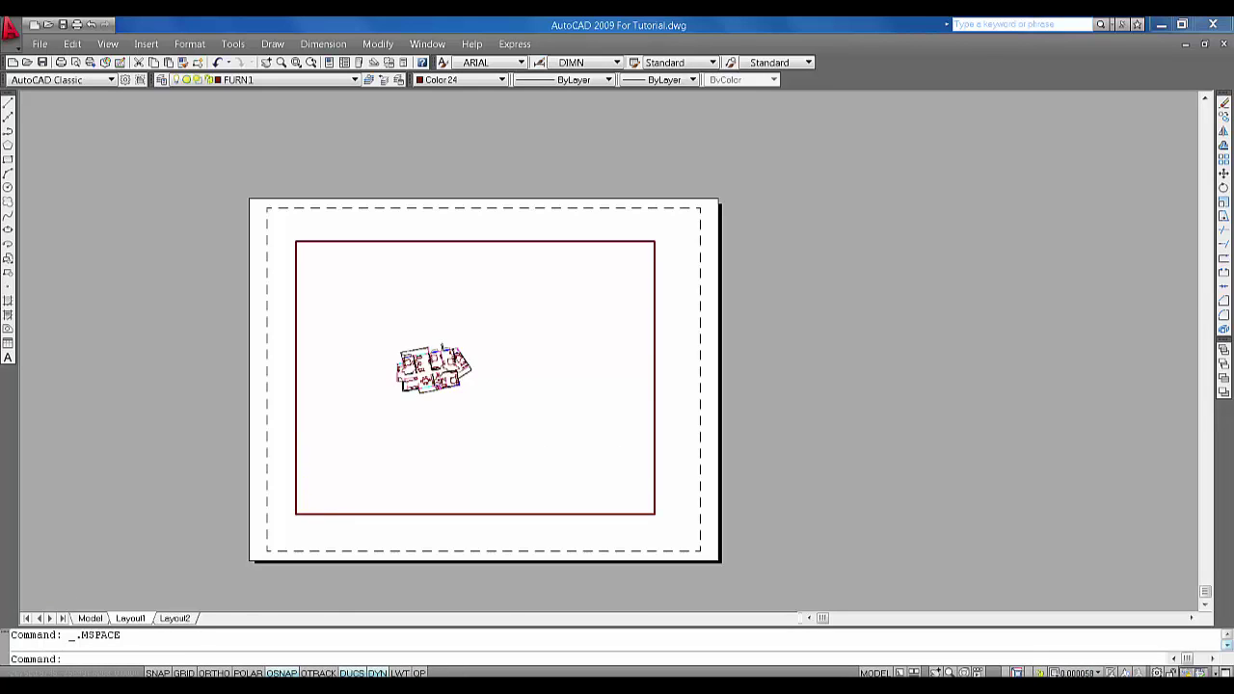
pyautogui.scroll(3, 420, 361)
pyautogui.scroll(-3, 421, 360)
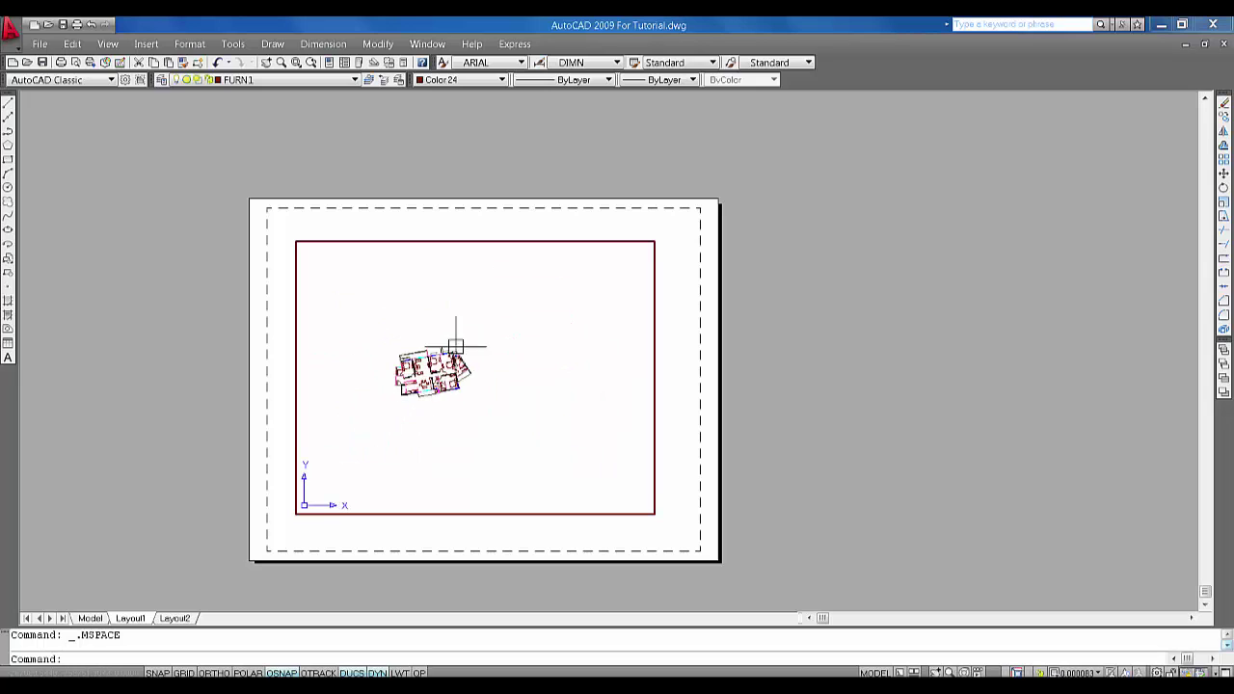
# - Return to paper space and zoom and pan the whole layout sheet
pyautogui.doubleClick(490, 233)
pyautogui.scroll(-3, 490, 241)
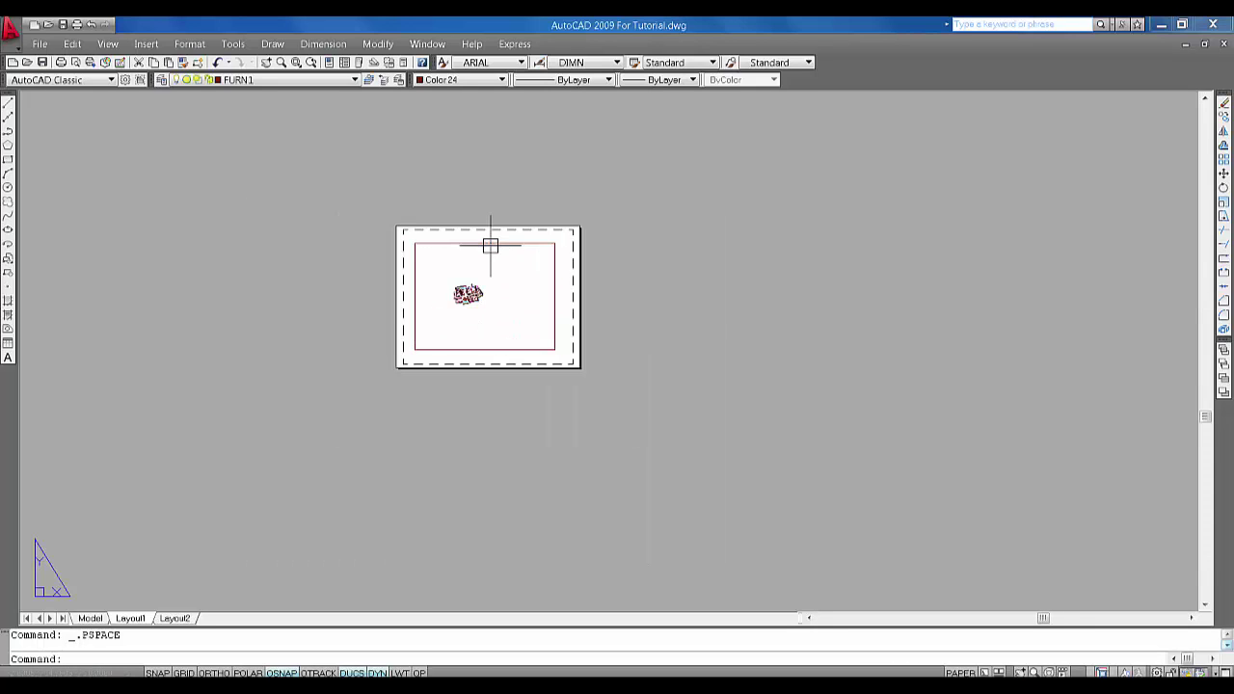
pyautogui.scroll(4, 490, 265)
pyautogui.moveTo(703, 300); pyautogui.dragTo(569, 422)
pyautogui.moveTo(502, 372); pyautogui.dragTo(639, 249)
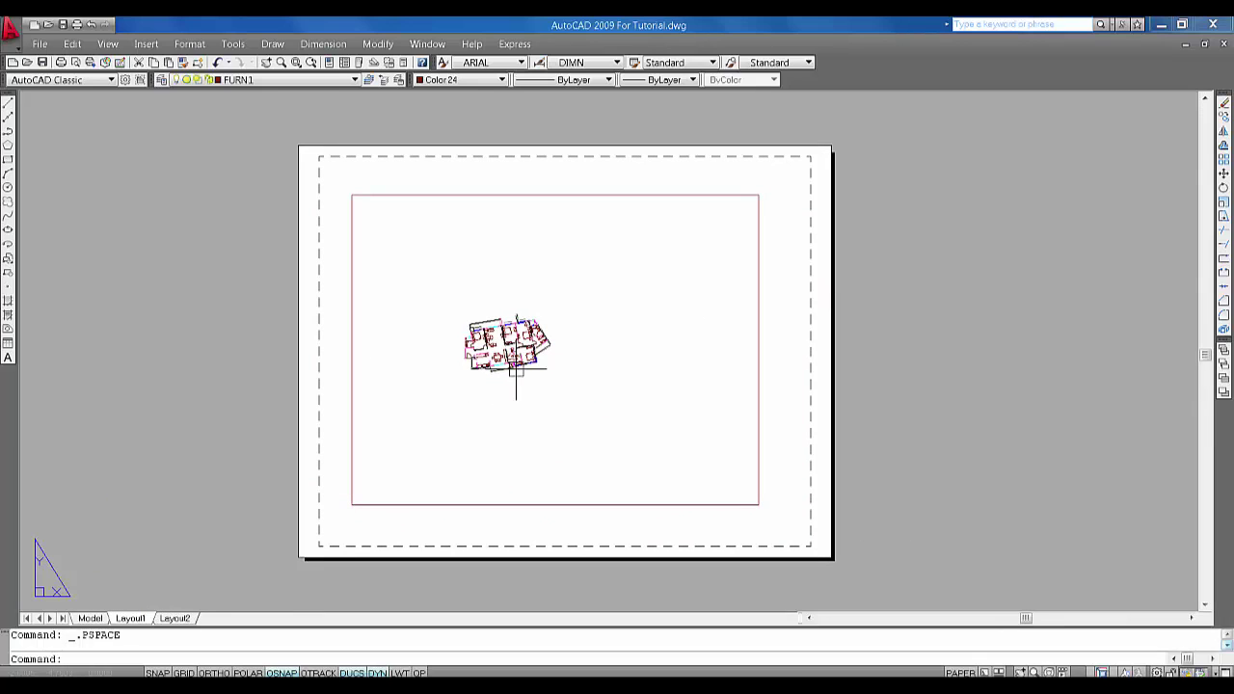
# - Activate the viewport again and pan and zoom the floor plan inside its frame
pyautogui.doubleClick(545, 394)
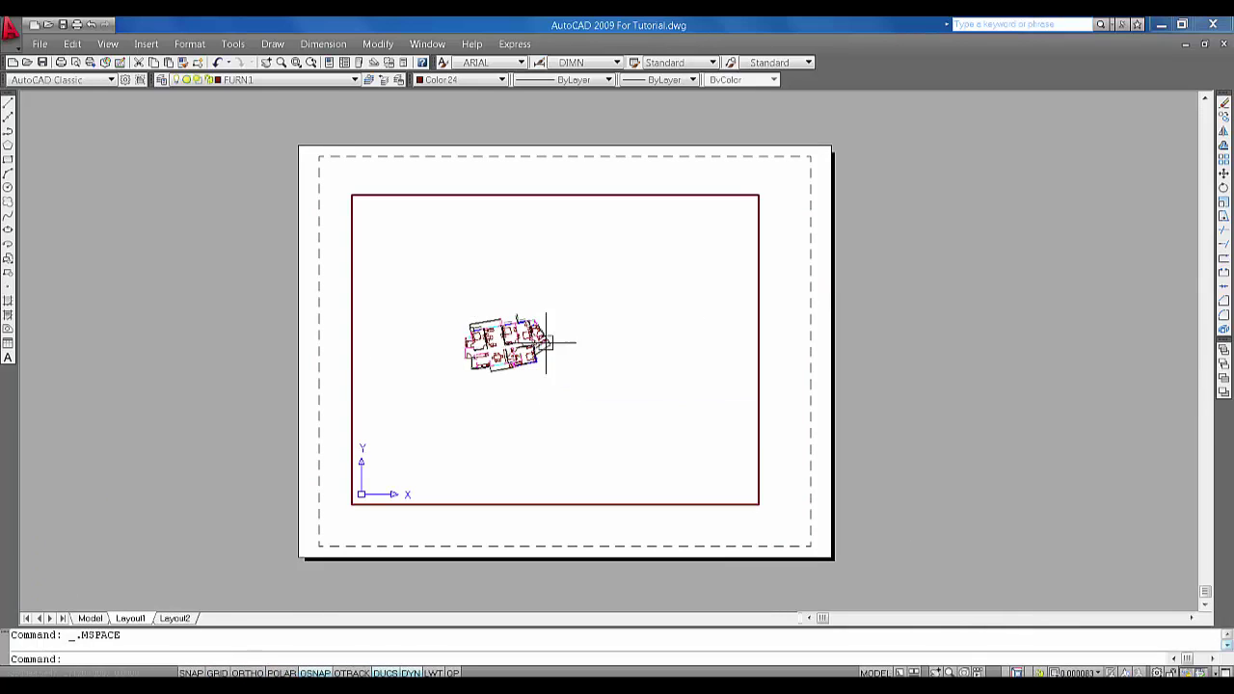
pyautogui.moveTo(546, 342)
pyautogui.mouseDown()
pyautogui.moveTo(508, 408)
pyautogui.moveTo(438, 471)
pyautogui.mouseUp()
pyautogui.scroll(-4, 463, 454)
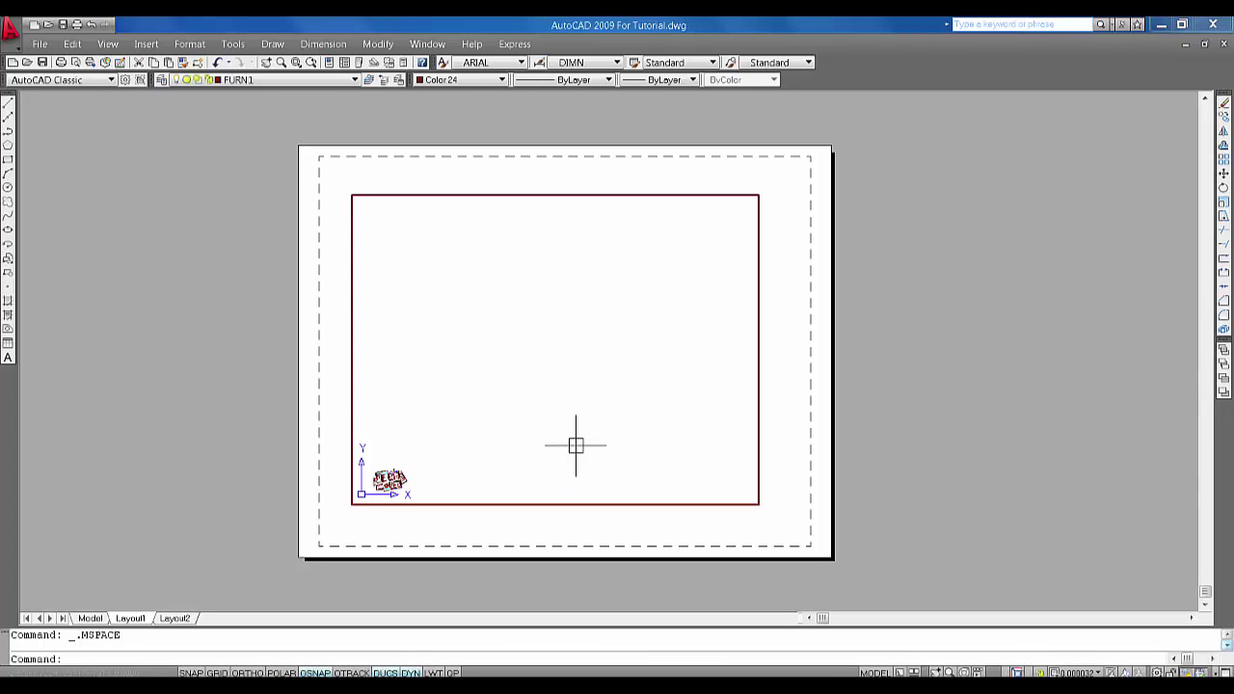
pyautogui.click(510, 299)
pyautogui.click(521, 349)
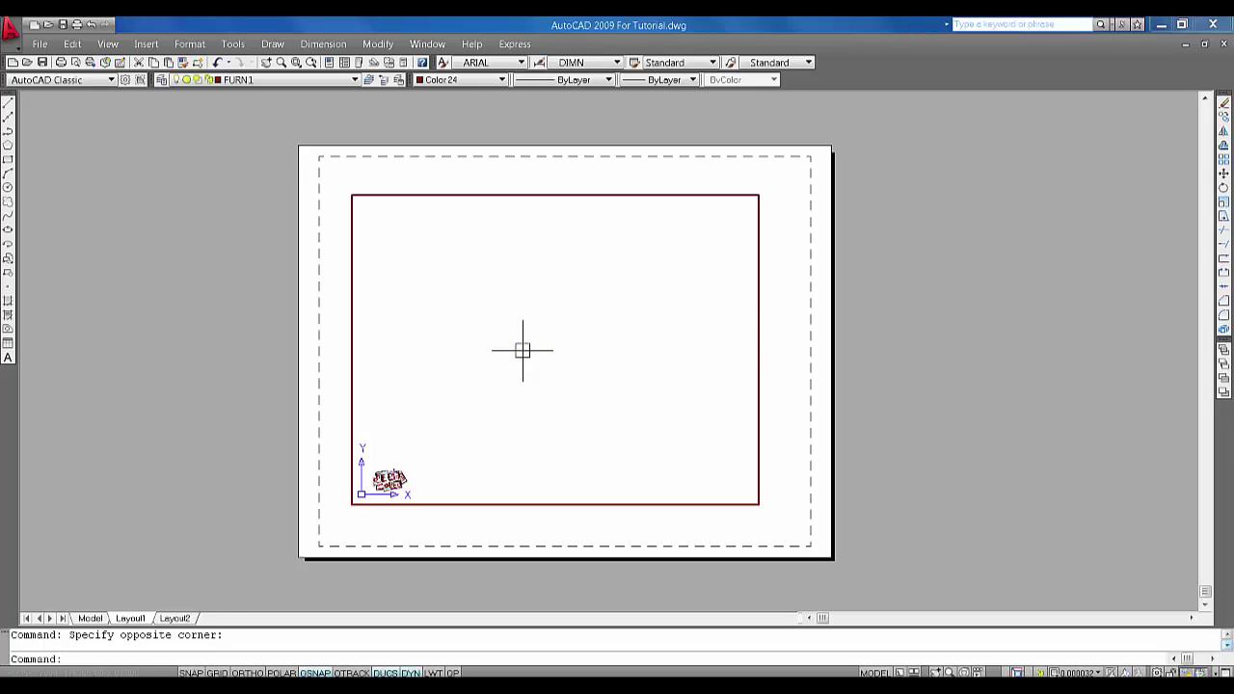
pyautogui.moveTo(534, 410)
pyautogui.mouseDown()
pyautogui.moveTo(582, 352)
pyautogui.moveTo(537, 361)
pyautogui.moveTo(564, 338)
pyautogui.mouseUp()
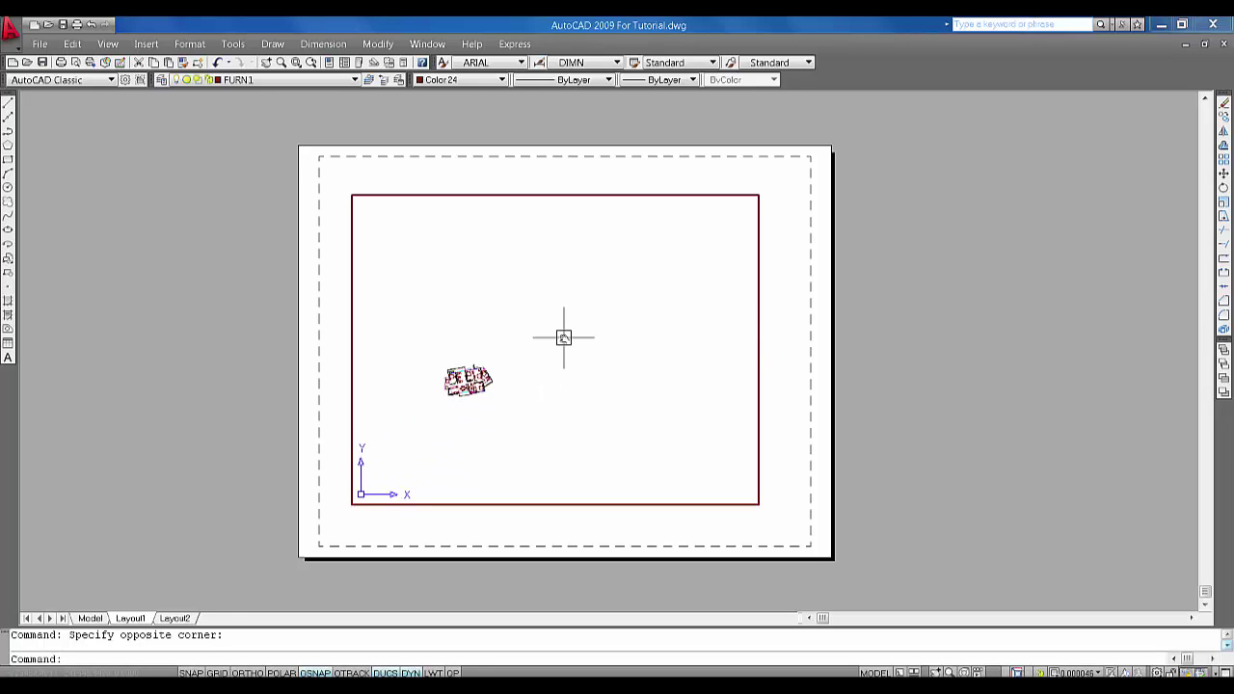
# - Fill the viewport with the floor plan using two successive window zooms around it, and return to paper space
pyautogui.write('z')
pyautogui.press('Return')
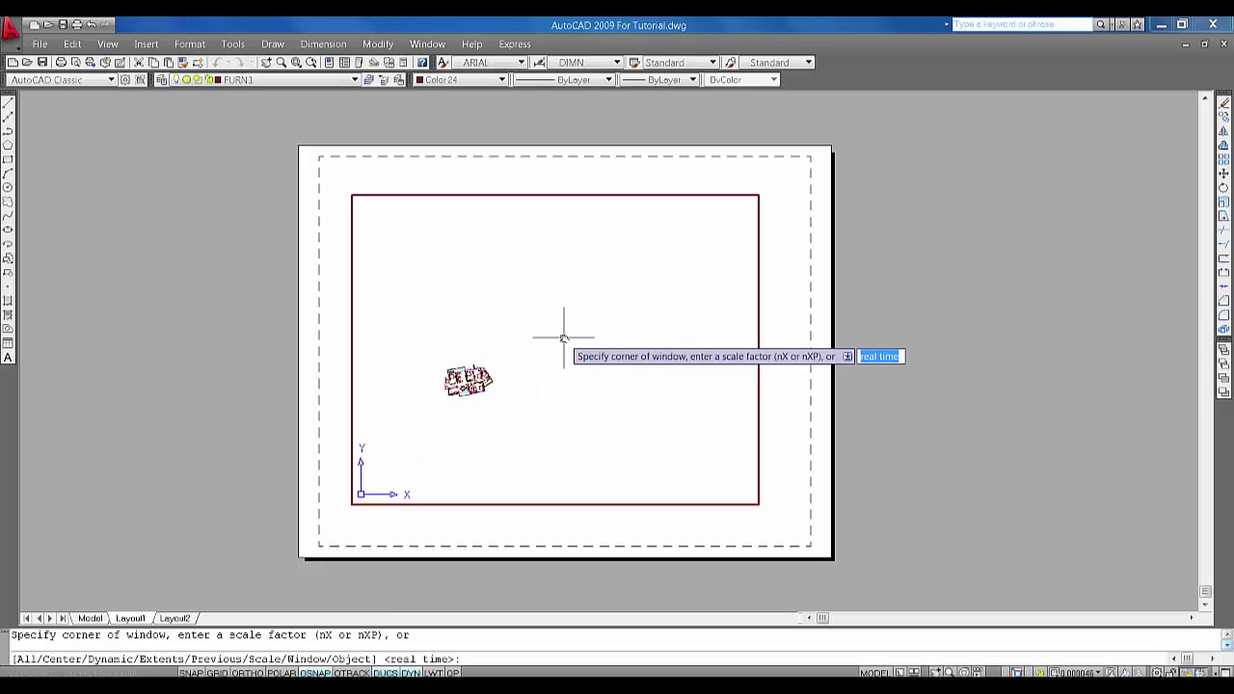
pyautogui.click(441, 362)
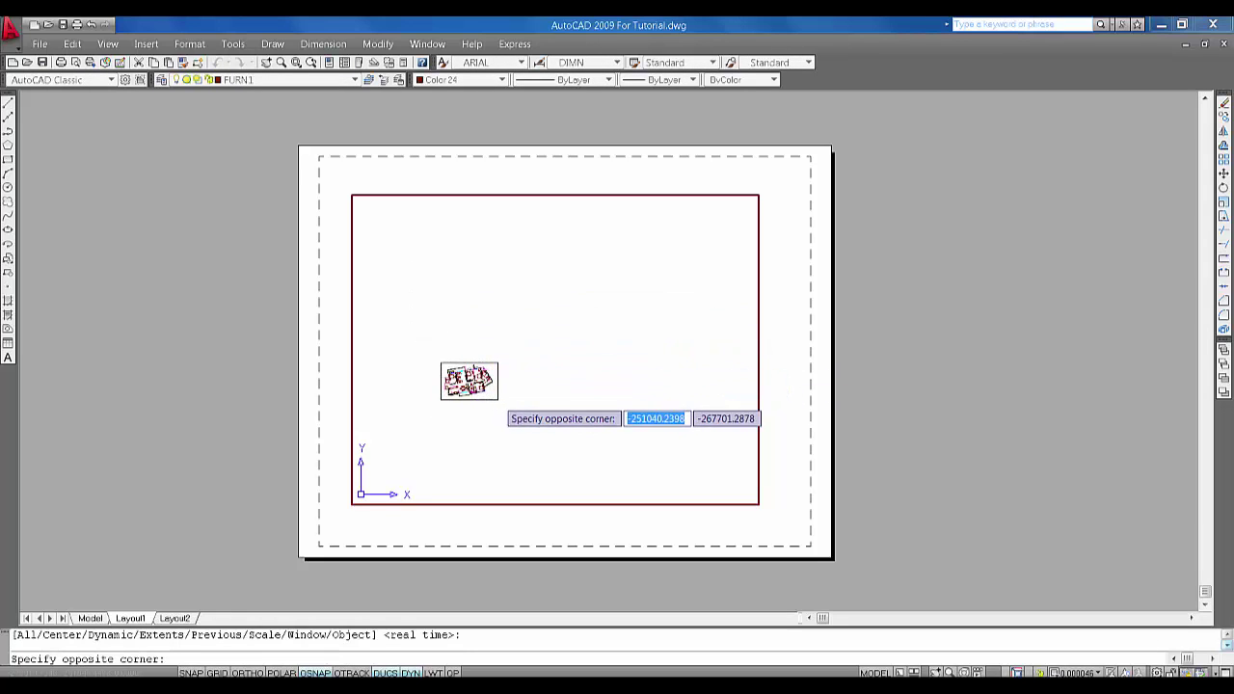
pyautogui.click(500, 401)
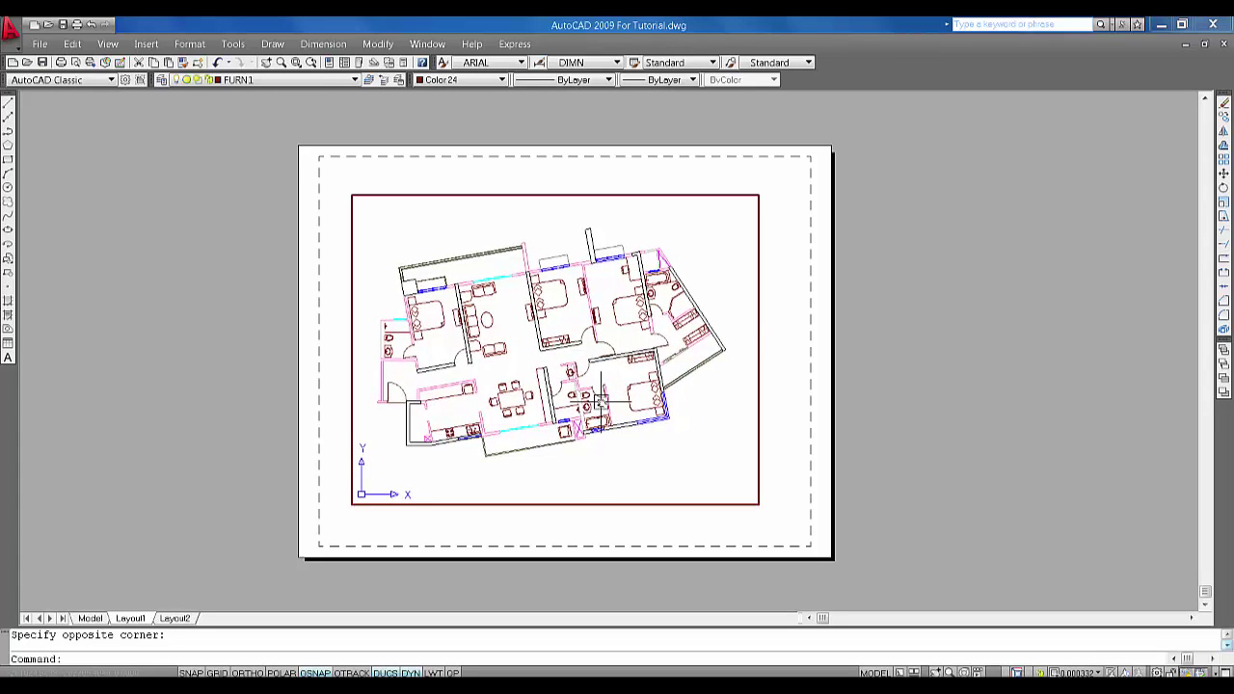
pyautogui.write('z')
pyautogui.press('Return')
pyautogui.click(374, 232)
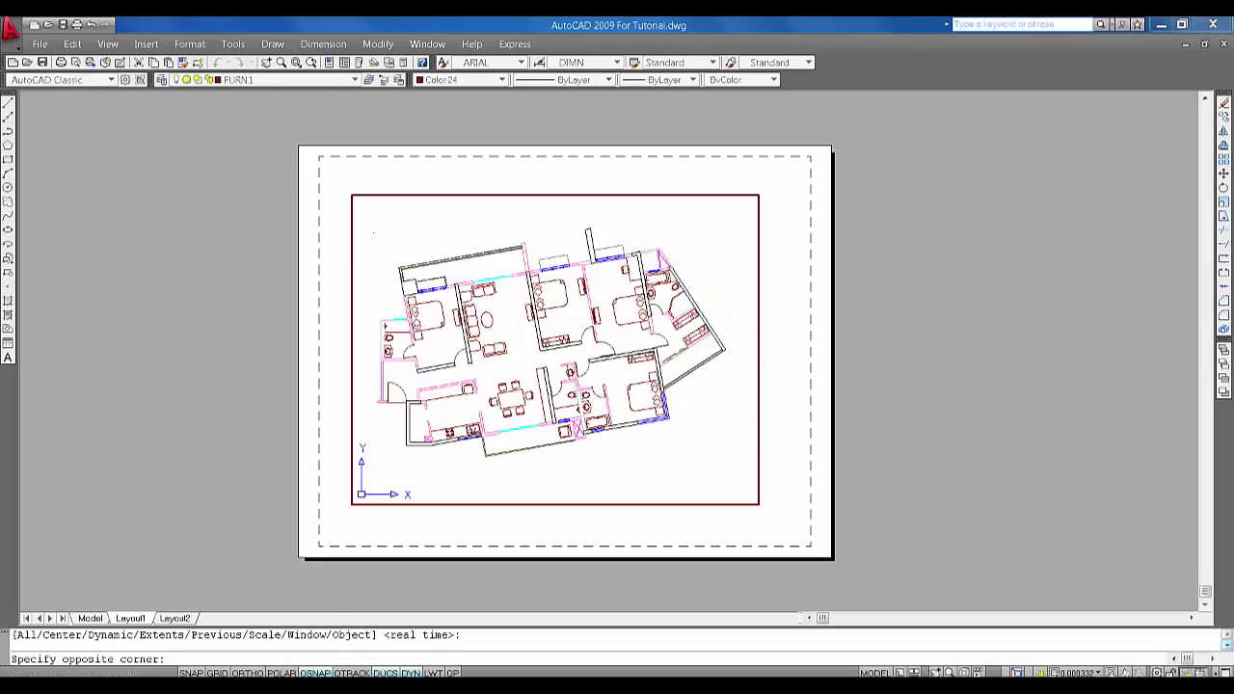
pyautogui.click(729, 467)
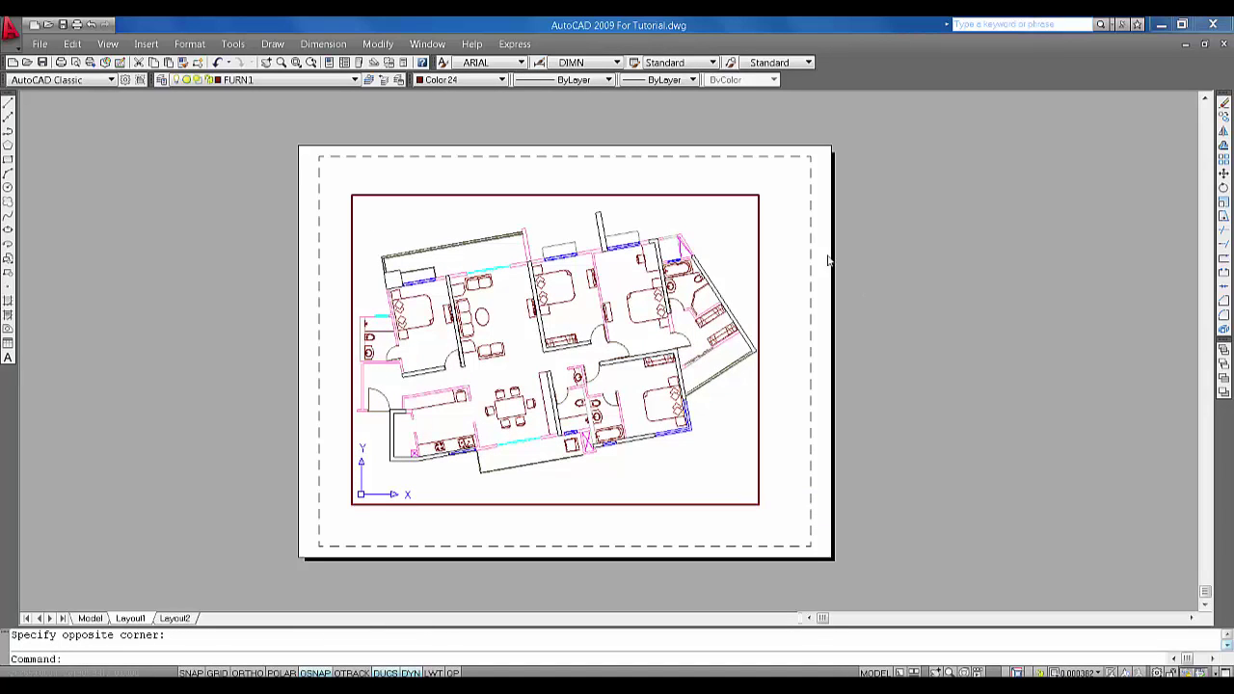
pyautogui.doubleClick(791, 214)
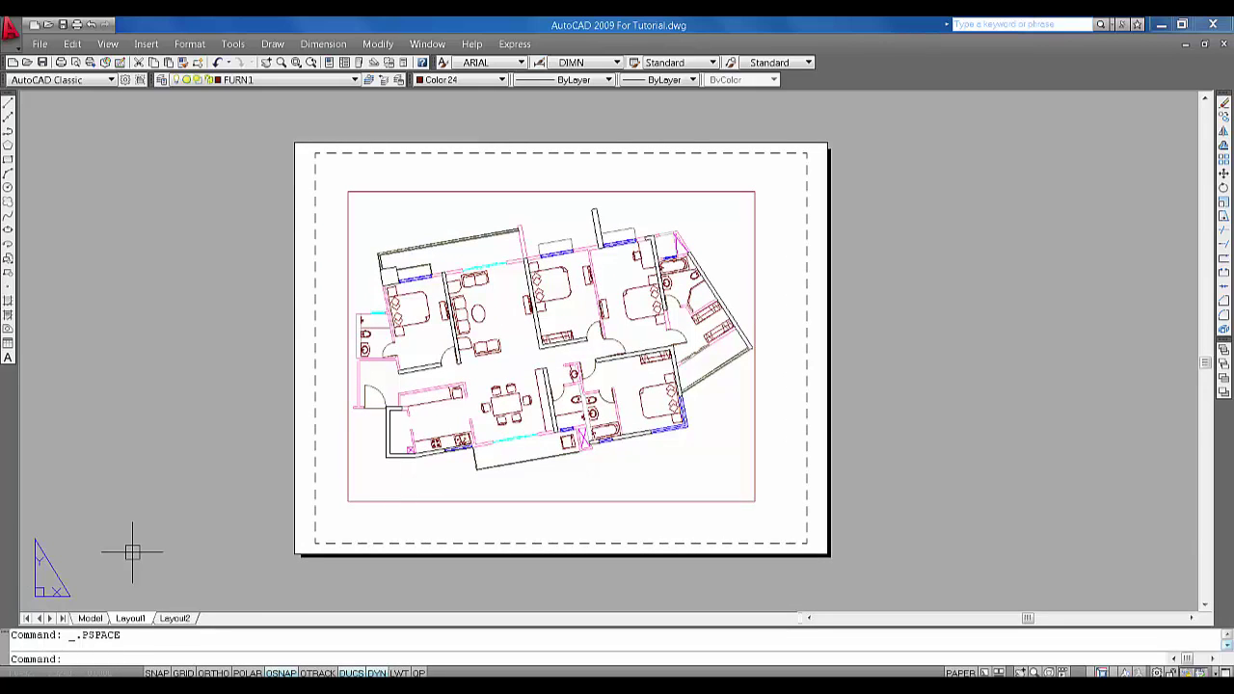
# - Set up a plot of Layout1 with the DWG To PDF.pc3 plotter and ANSI expand A (8.50 x 11.00 Inches) paper
pyautogui.click(62, 63)
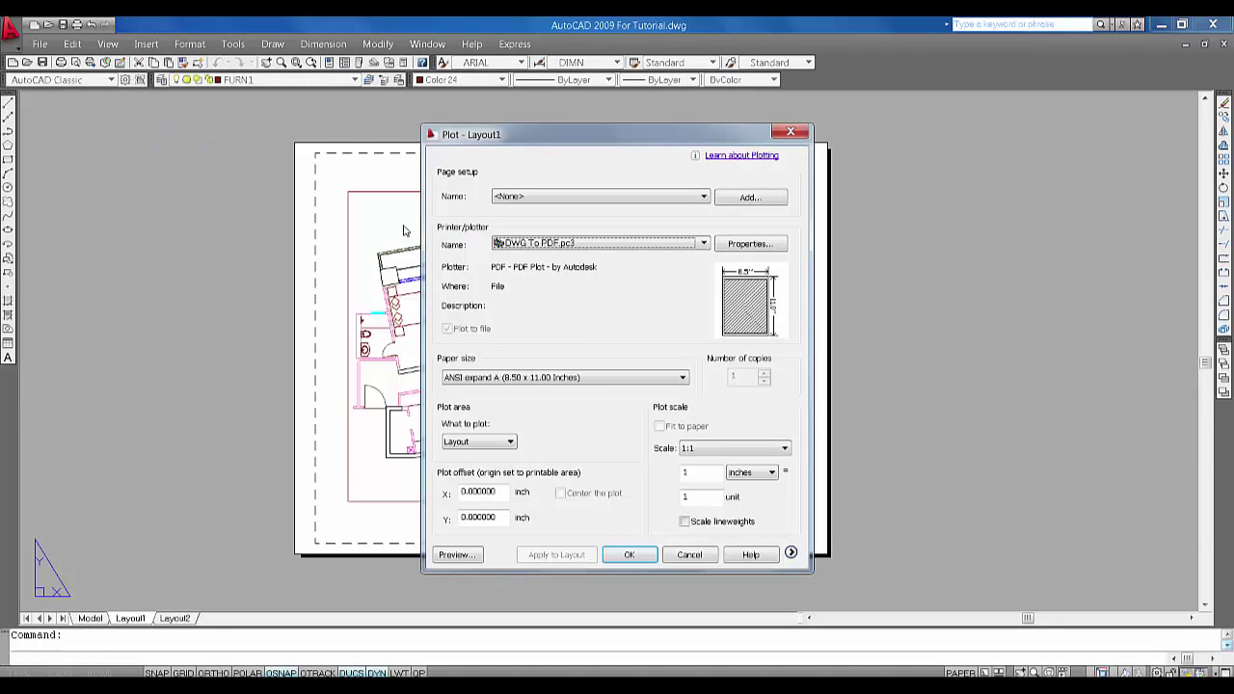
pyautogui.click(610, 245)
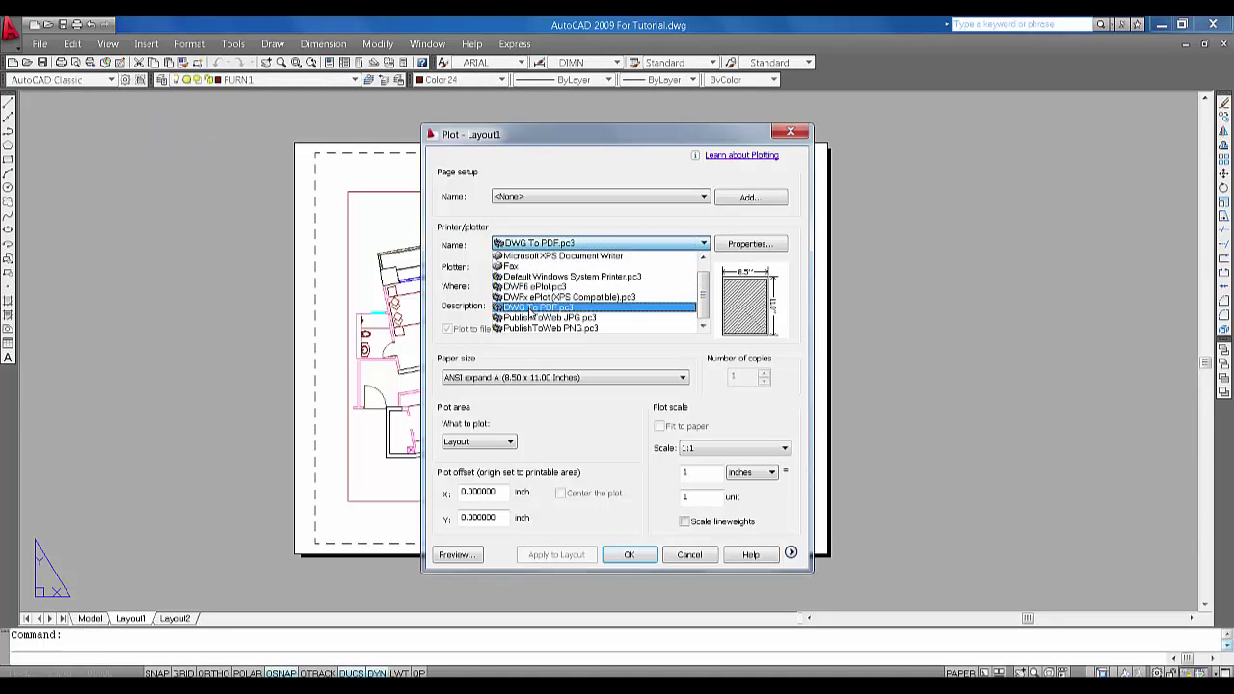
pyautogui.click(532, 307)
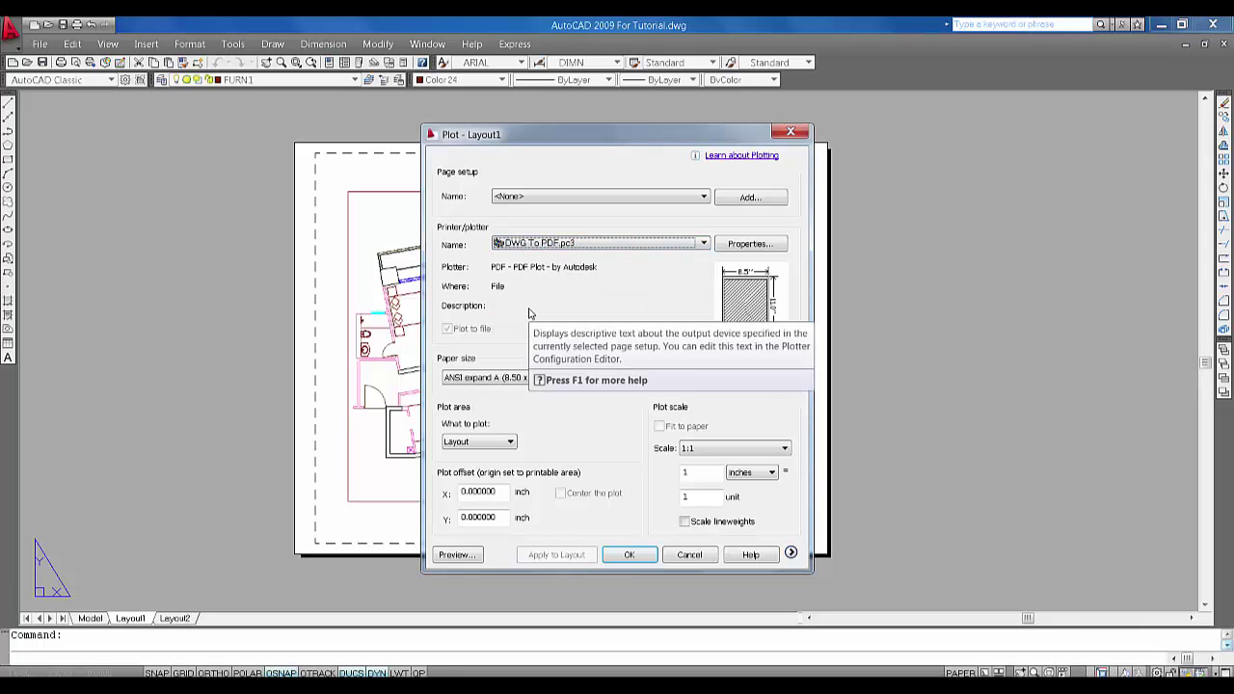
pyautogui.click(522, 378)
pyautogui.click(522, 380)
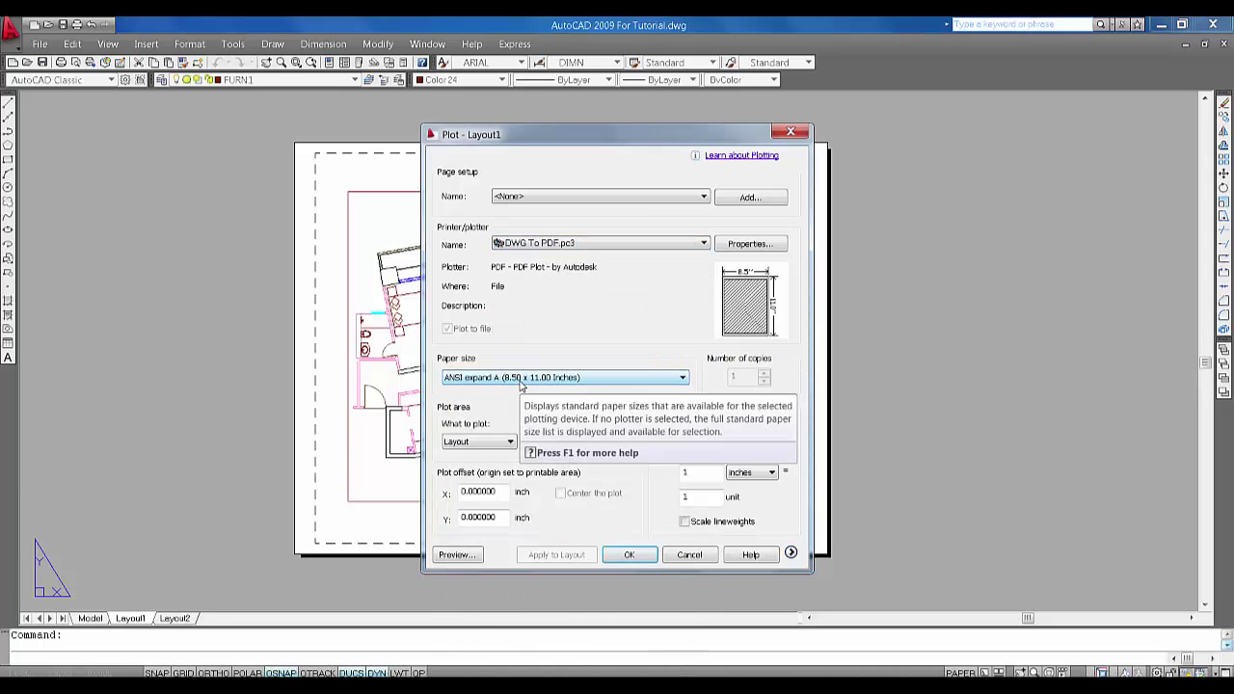
pyautogui.click(522, 379)
pyautogui.click(522, 380)
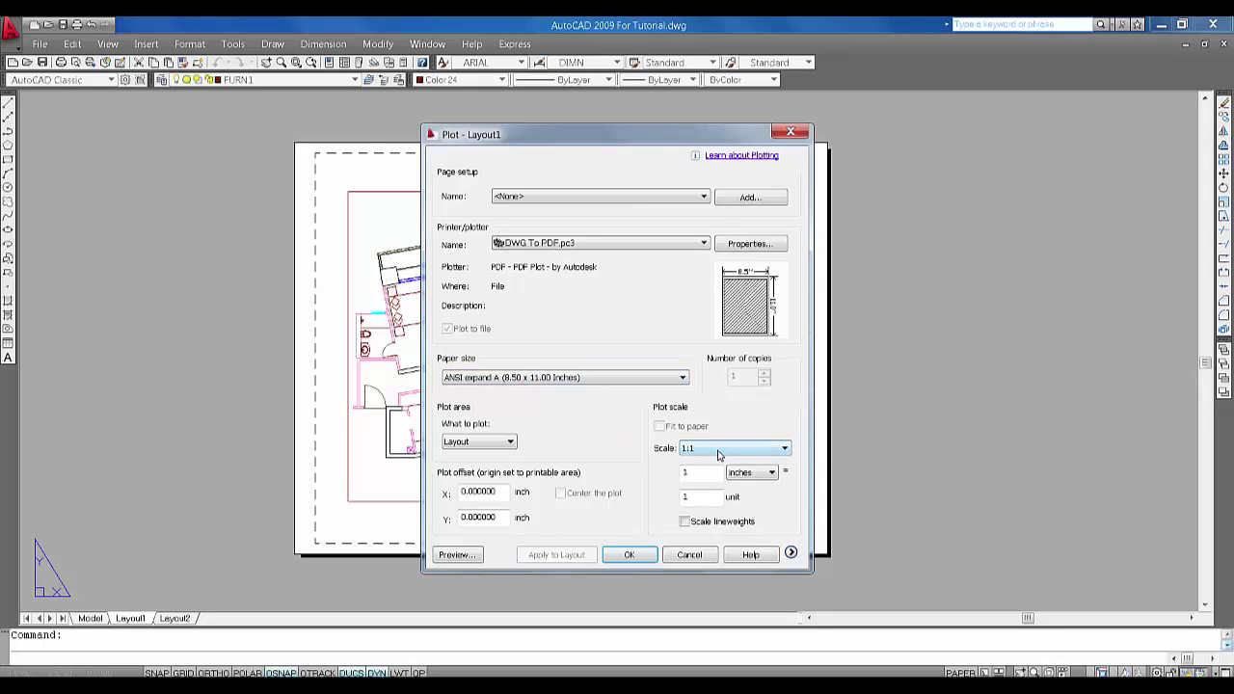
# - Set the plot scale to 1:1 and preview the plotted sheet
pyautogui.click(718, 449)
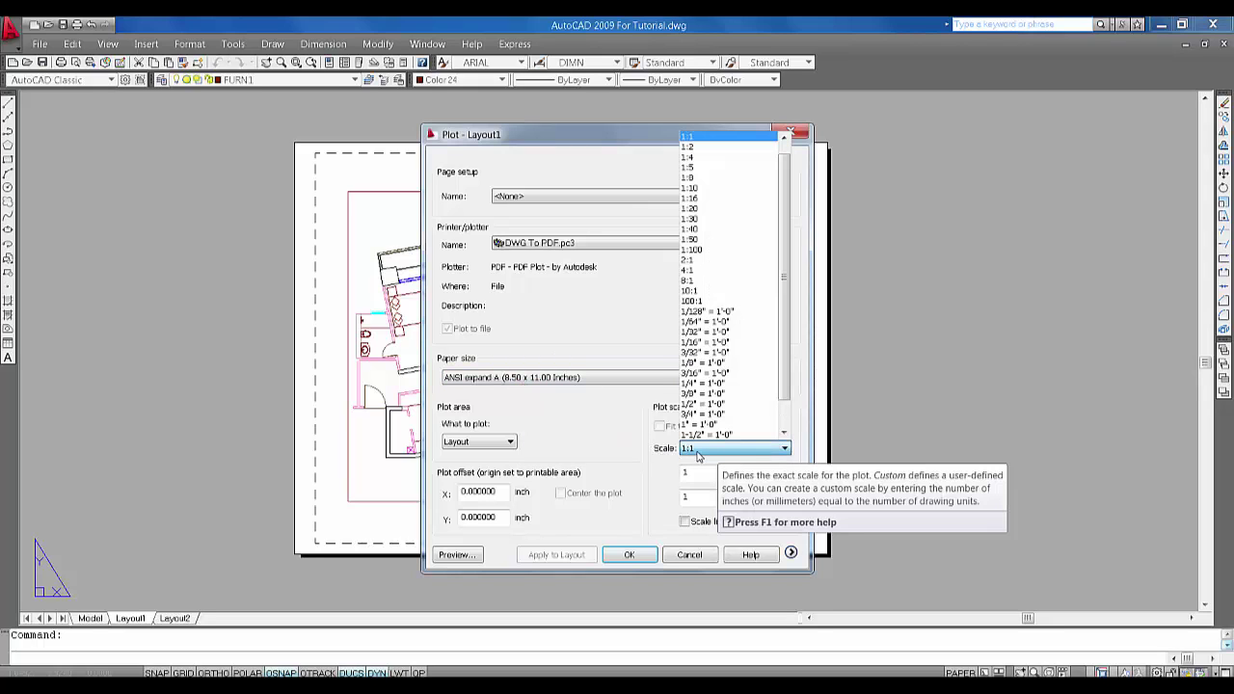
pyautogui.click(706, 143)
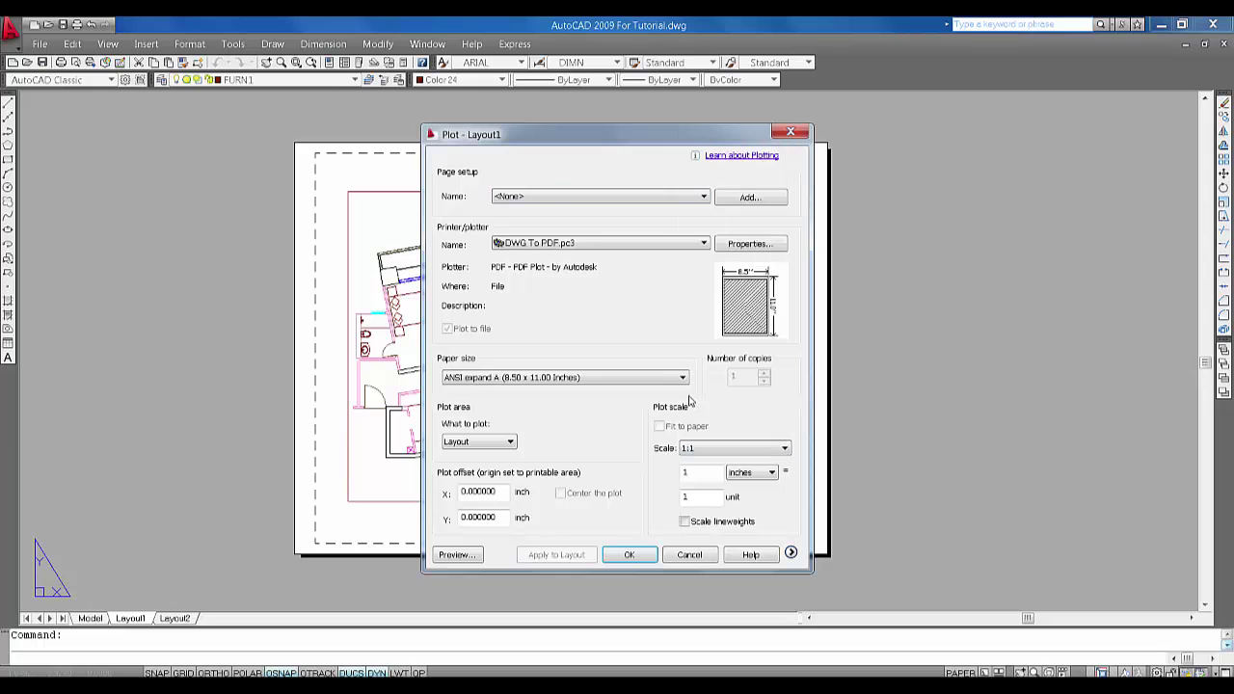
pyautogui.click(704, 457)
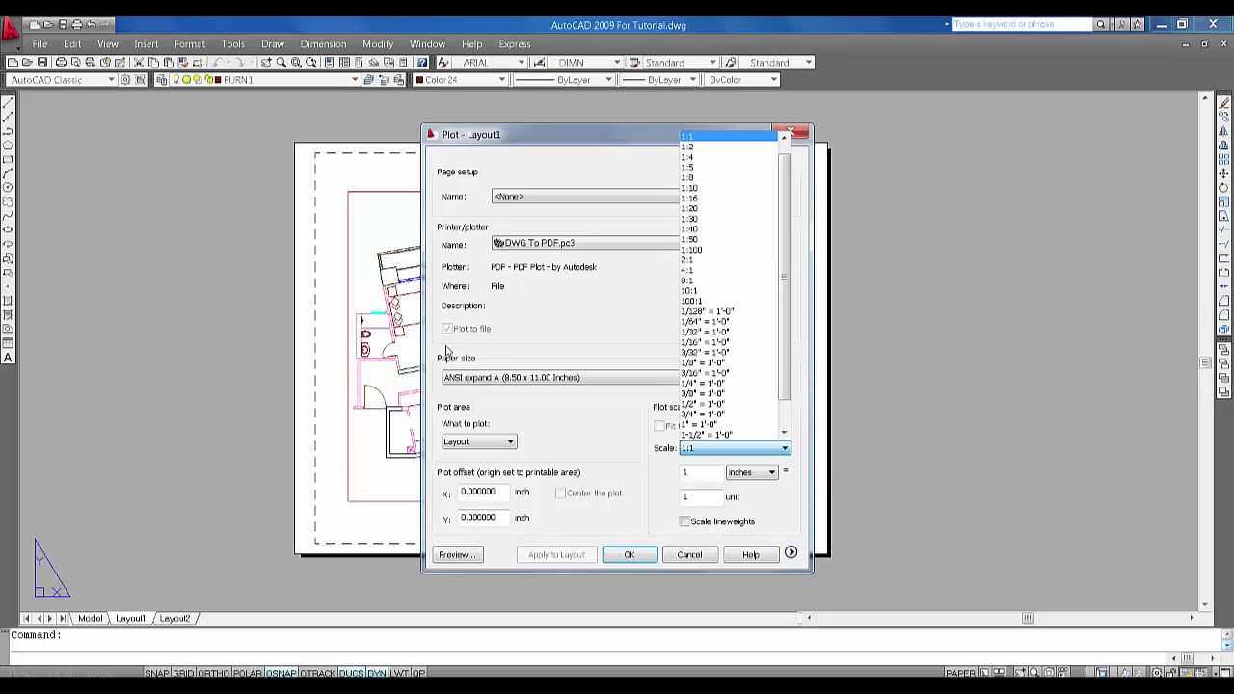
pyautogui.click(691, 451)
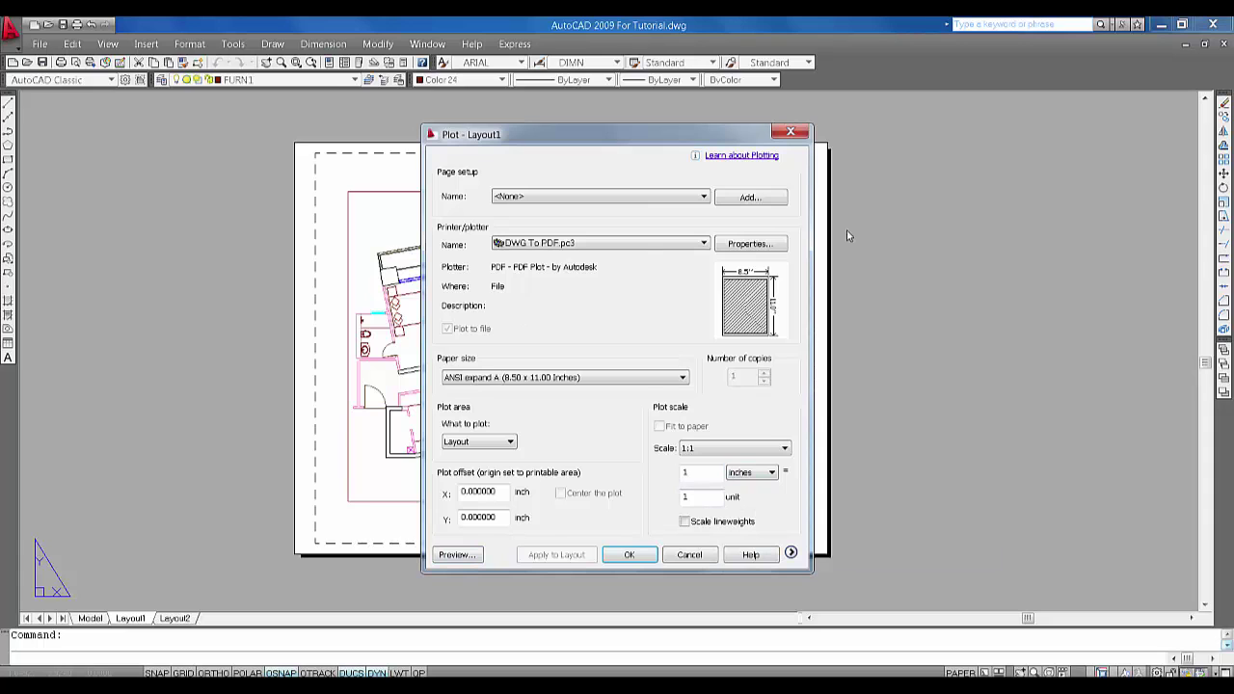
pyautogui.click(457, 556)
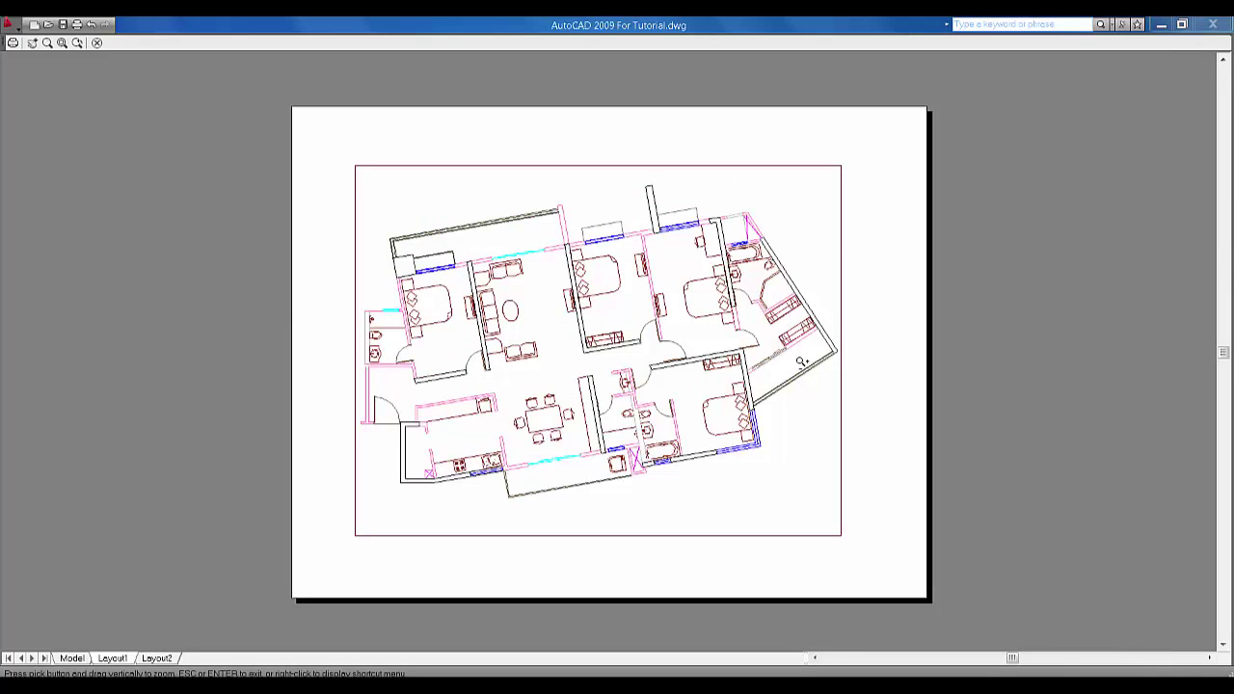
pyautogui.press('Escape')
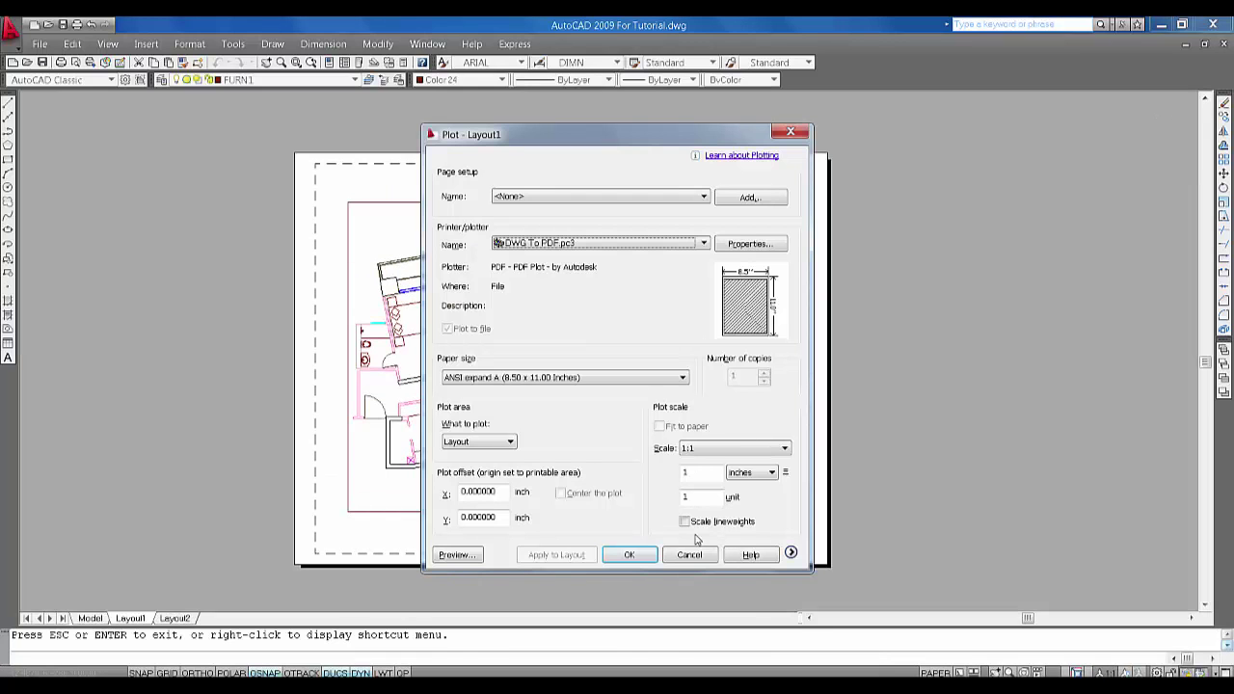
# - Plot the layout to the Desktop as For Tutorial-Layout1.pdf
pyautogui.click(628, 557)
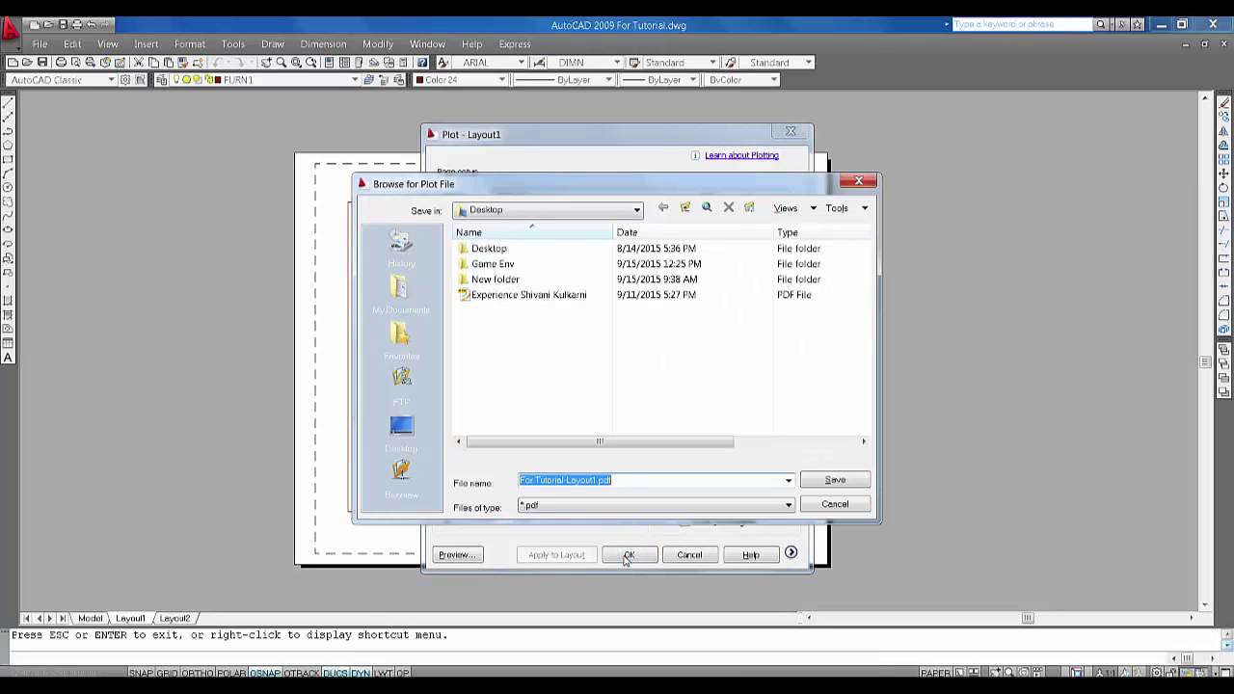
pyautogui.click(542, 210)
pyautogui.click(542, 210)
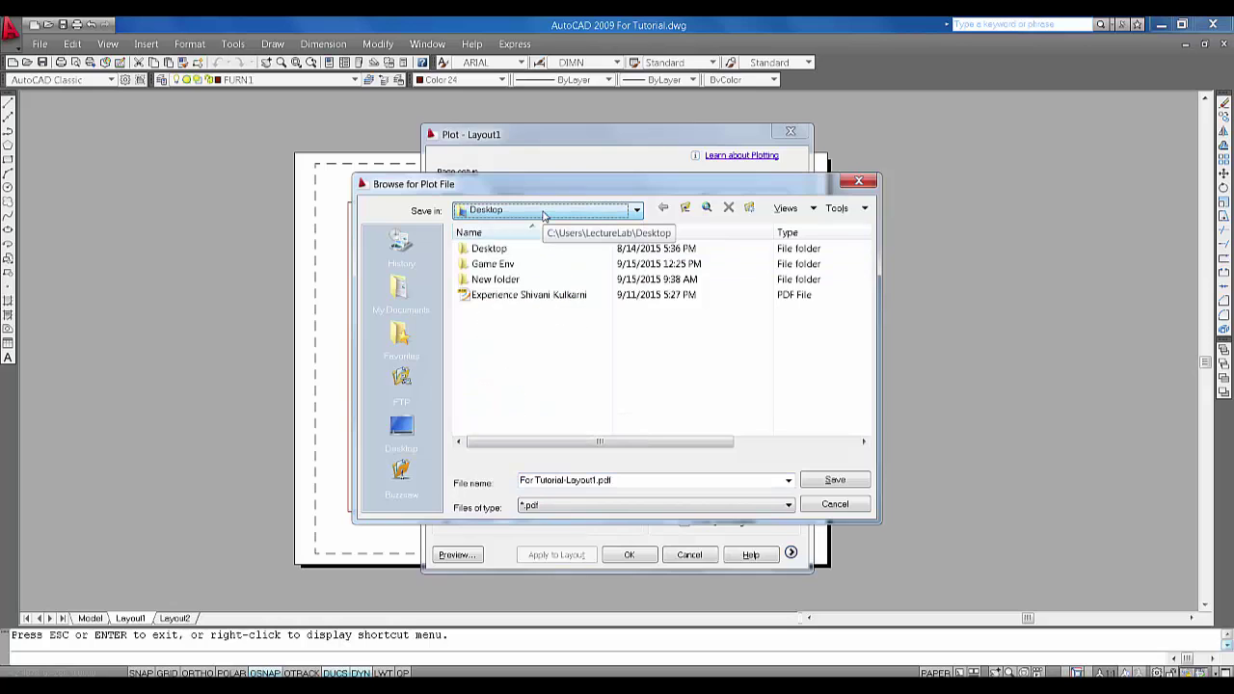
pyautogui.press('Return')
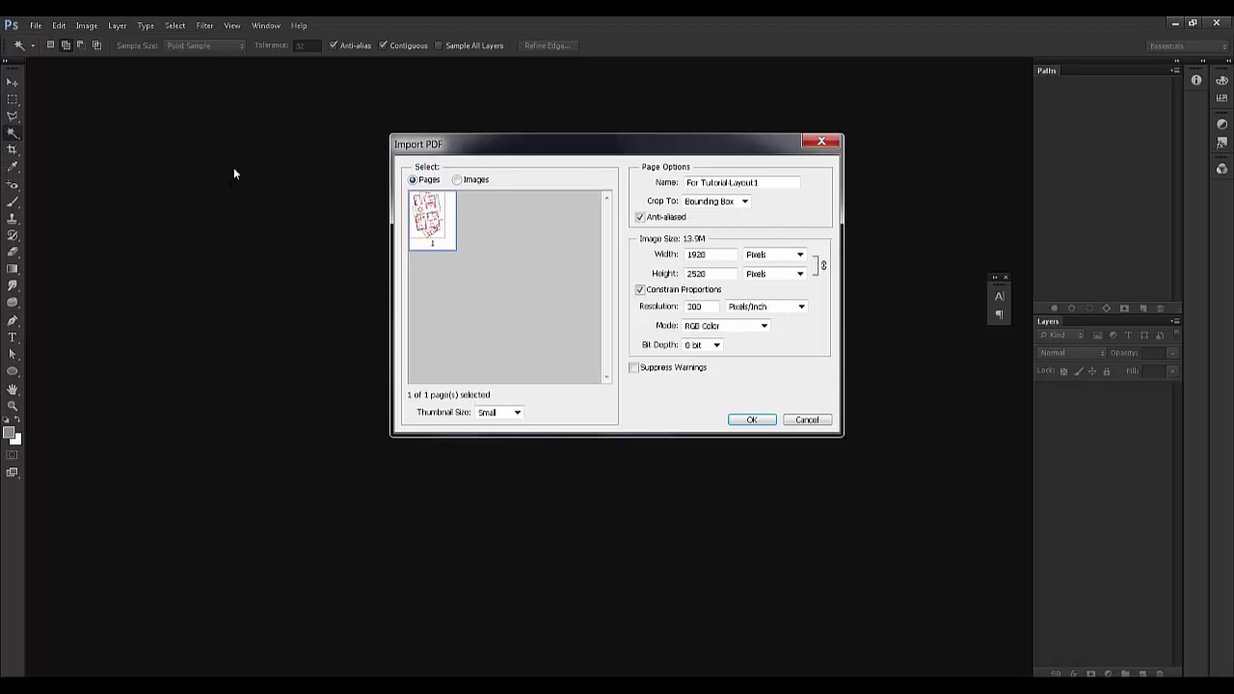
# - In Photoshop, show the PDF page at Fit Page thumbnail size and import For Tutorial-Layout1 cropped to its Bounding Box
pyautogui.moveTo(503, 140); pyautogui.dragTo(490, 139)
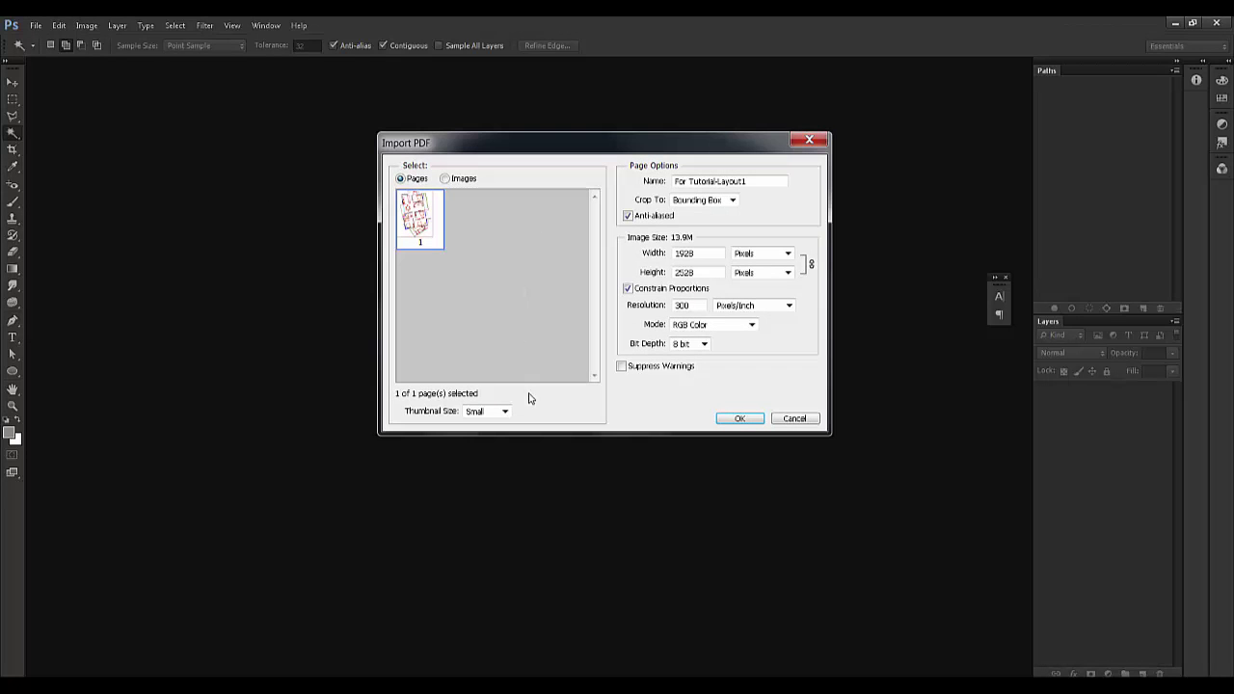
pyautogui.click(504, 413)
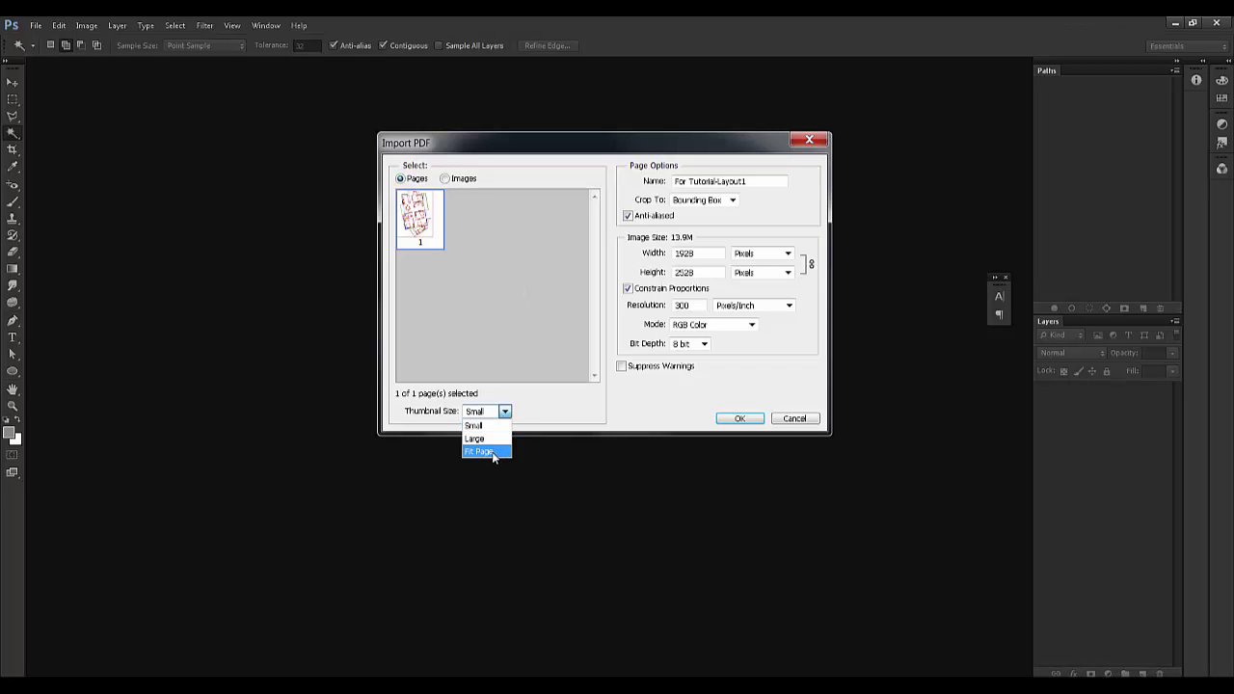
pyautogui.click(492, 451)
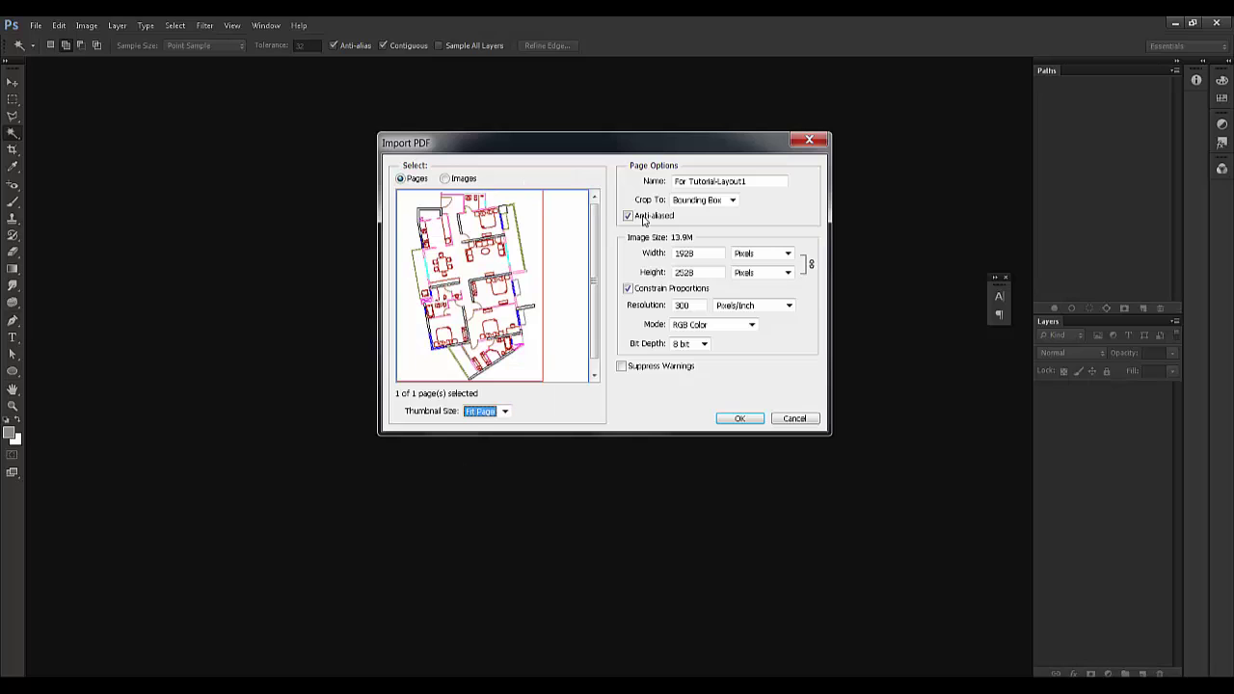
pyautogui.click(718, 205)
pyautogui.click(721, 206)
pyautogui.click(738, 418)
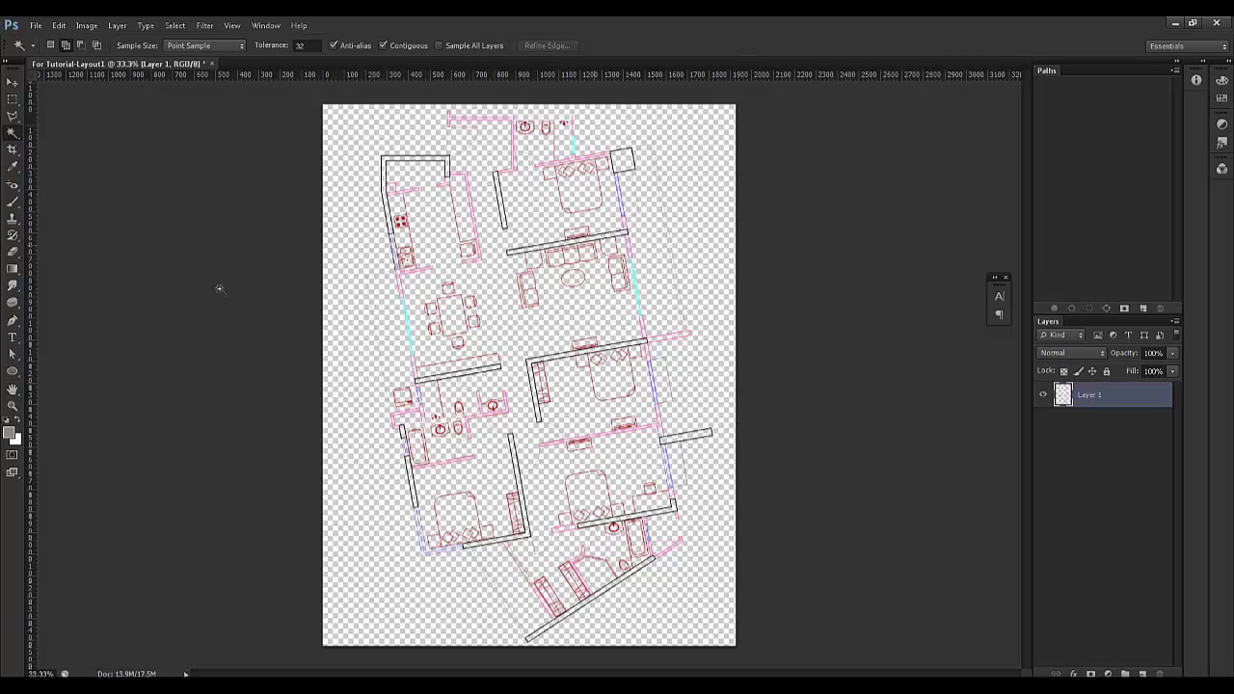
# - Add a new empty layer and place it beneath the floor plan's layer
pyautogui.click(13, 83)
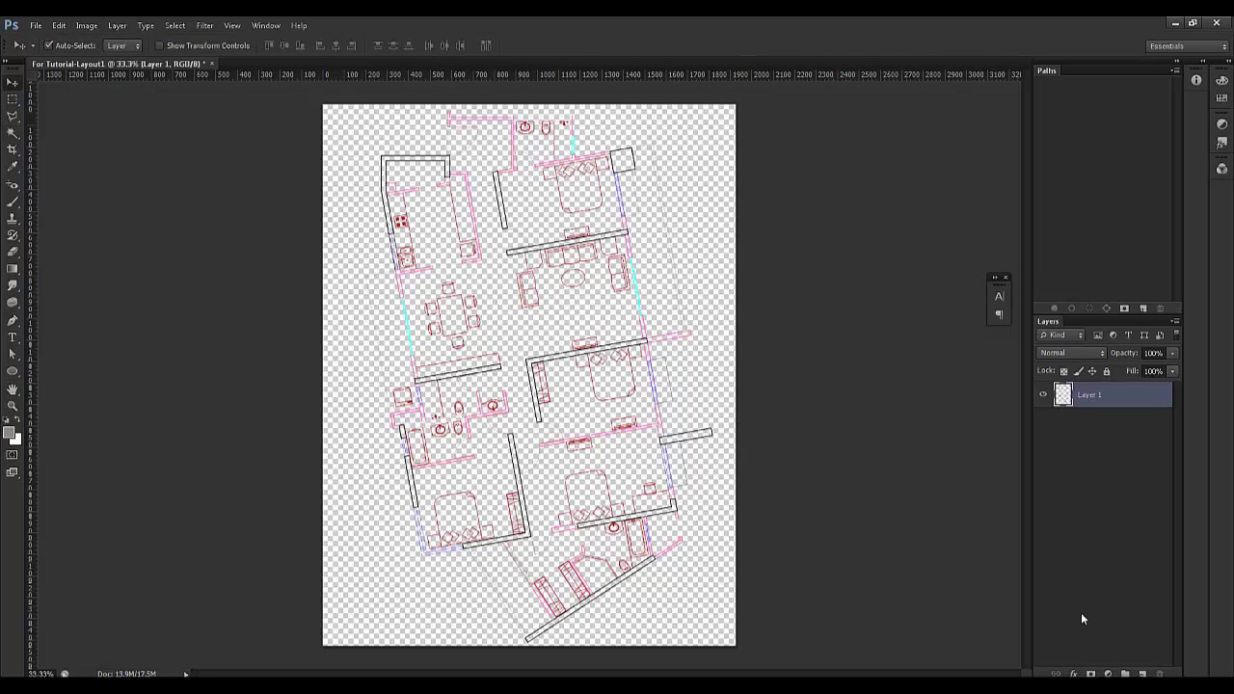
pyautogui.click(1144, 673)
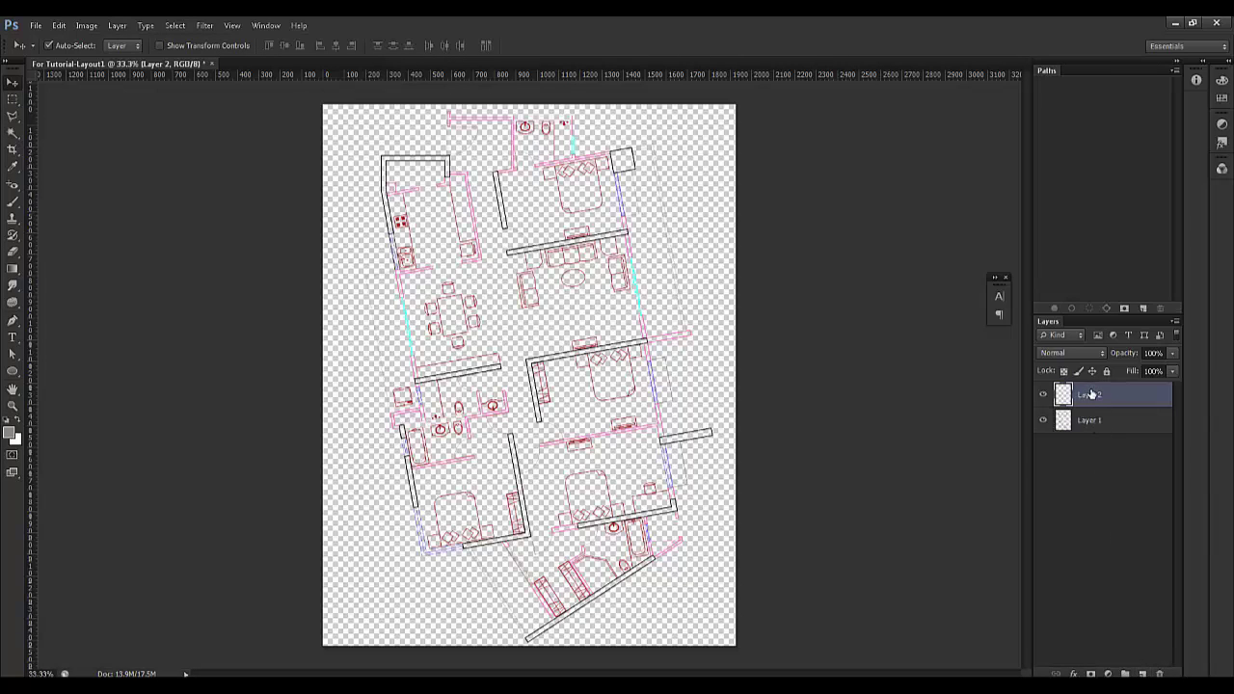
pyautogui.moveTo(1091, 394); pyautogui.dragTo(1091, 437)
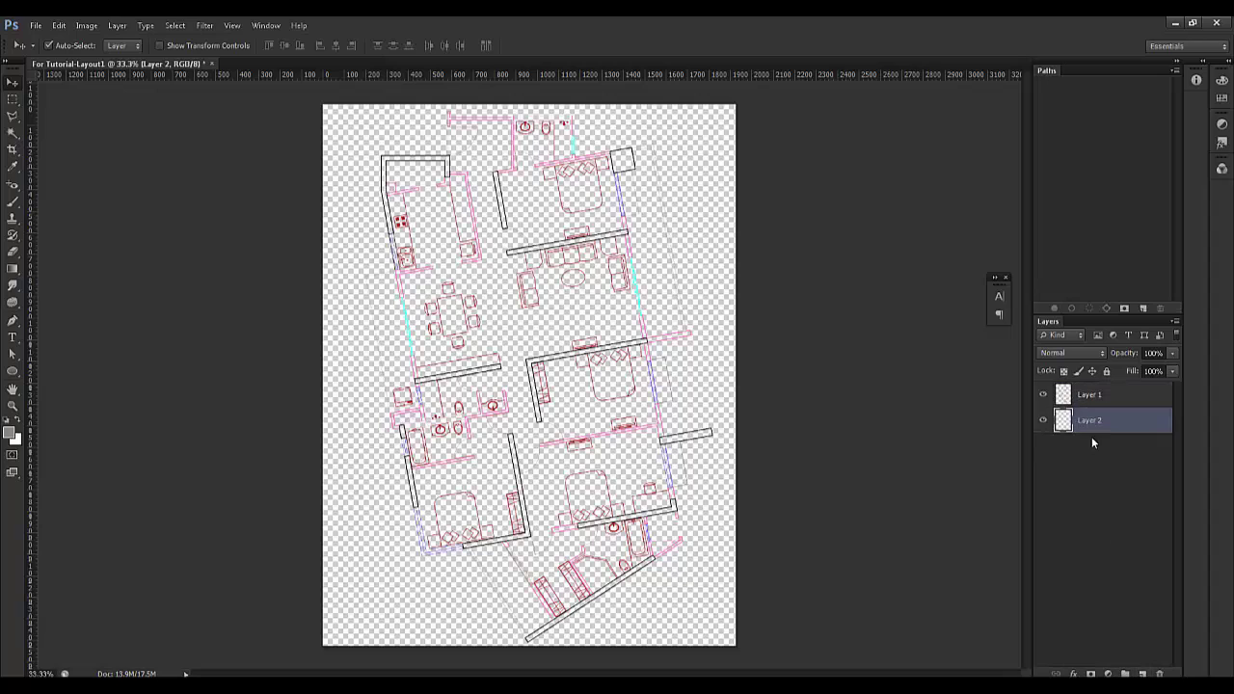
pyautogui.click(1044, 396)
pyautogui.click(1043, 396)
# - Rename the layer holding the floor plan drawing as Plan
pyautogui.doubleClick(1089, 395)
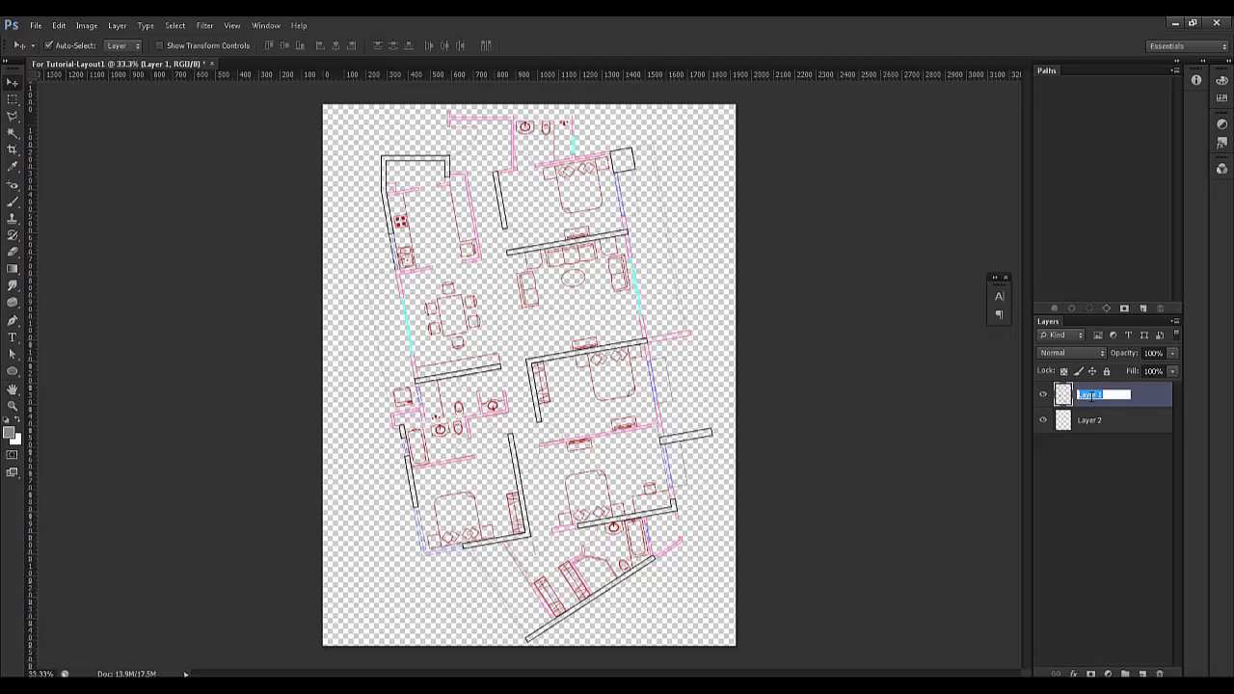
pyautogui.write('Plan')
pyautogui.press('Return')
# - Rename the empty layer beneath Plan as Bg and fill it with the white background colour
pyautogui.doubleClick(1088, 421)
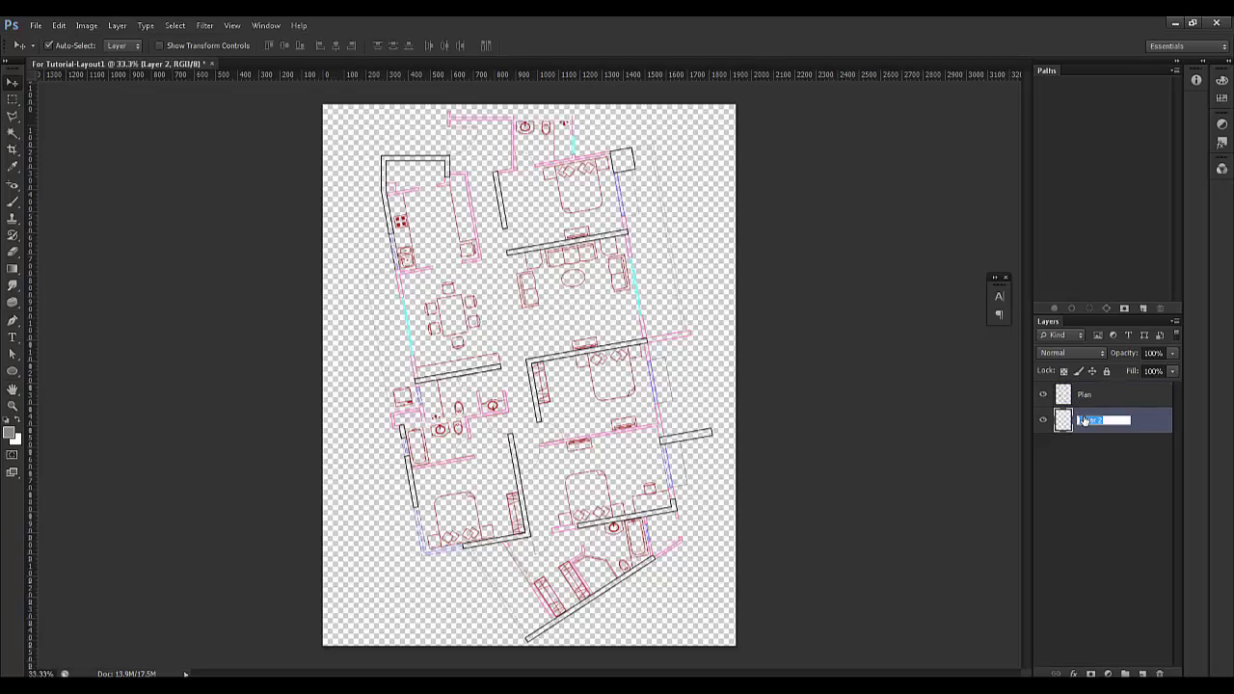
pyautogui.write('Bg')
pyautogui.press('Return')
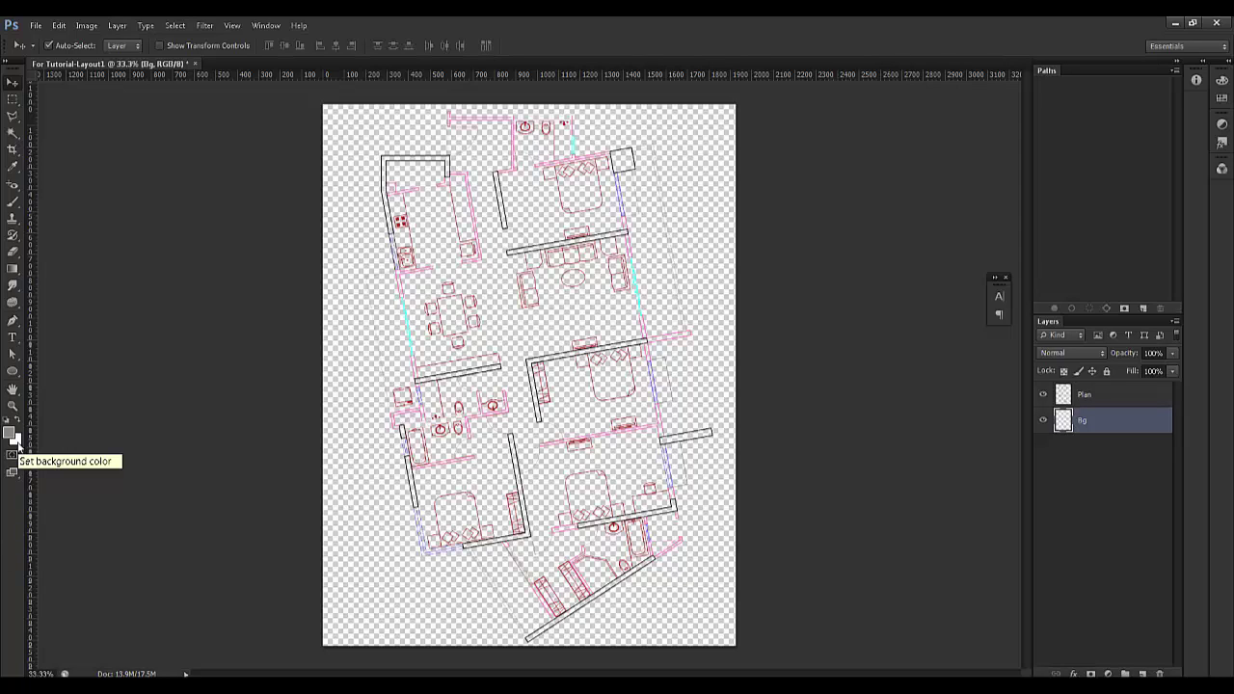
pyautogui.hotkey('ctrl', 'BackSpace')
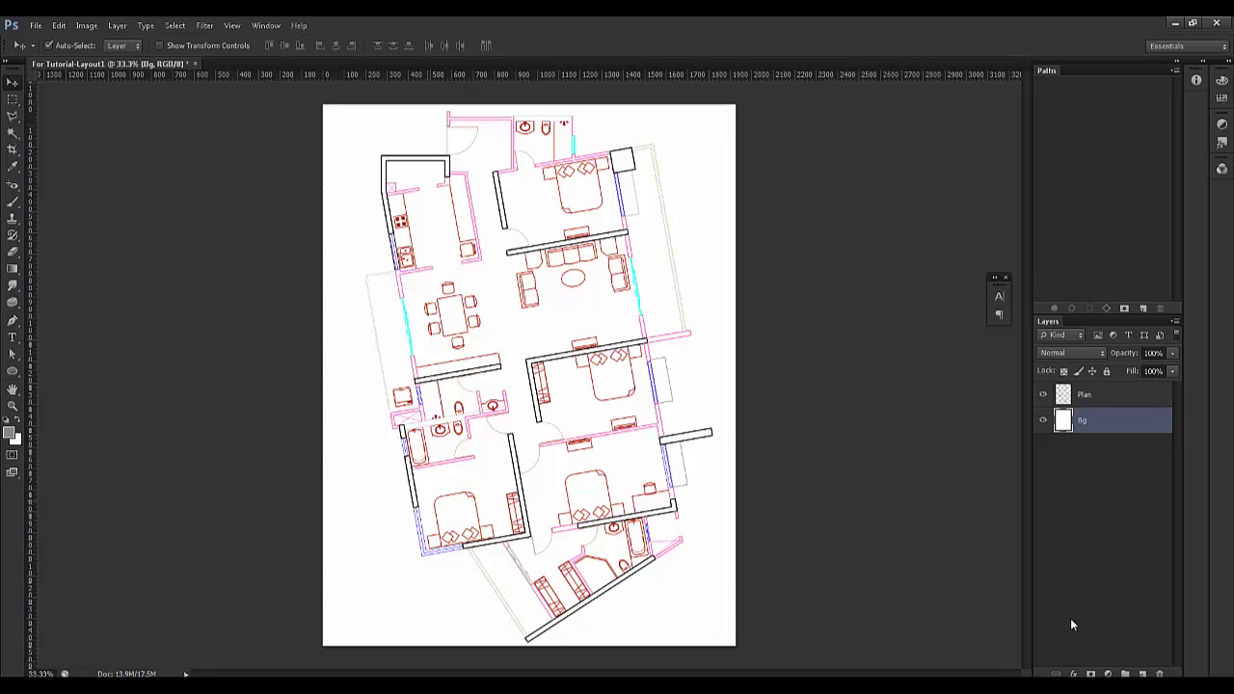
# - Select the Plan layer and examine the floor plan's linework up close against the white background
pyautogui.click(1089, 395)
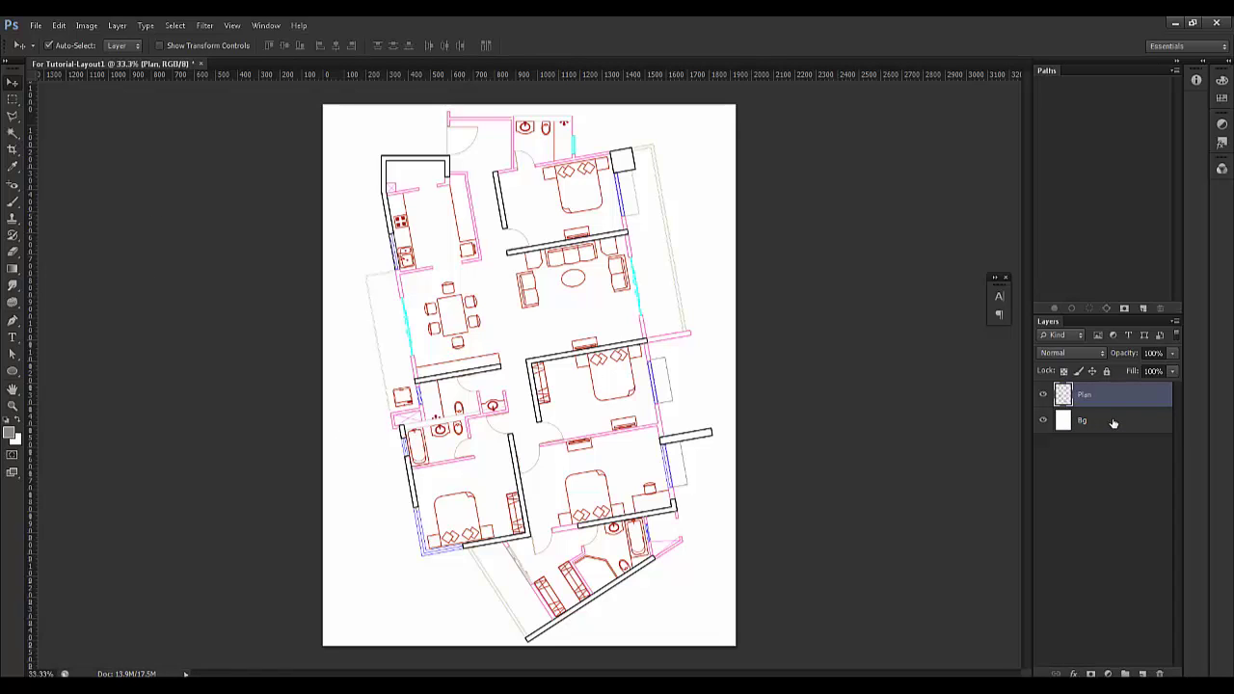
pyautogui.hotkey('ctrl', '+')
pyautogui.hotkey('ctrl', '+')
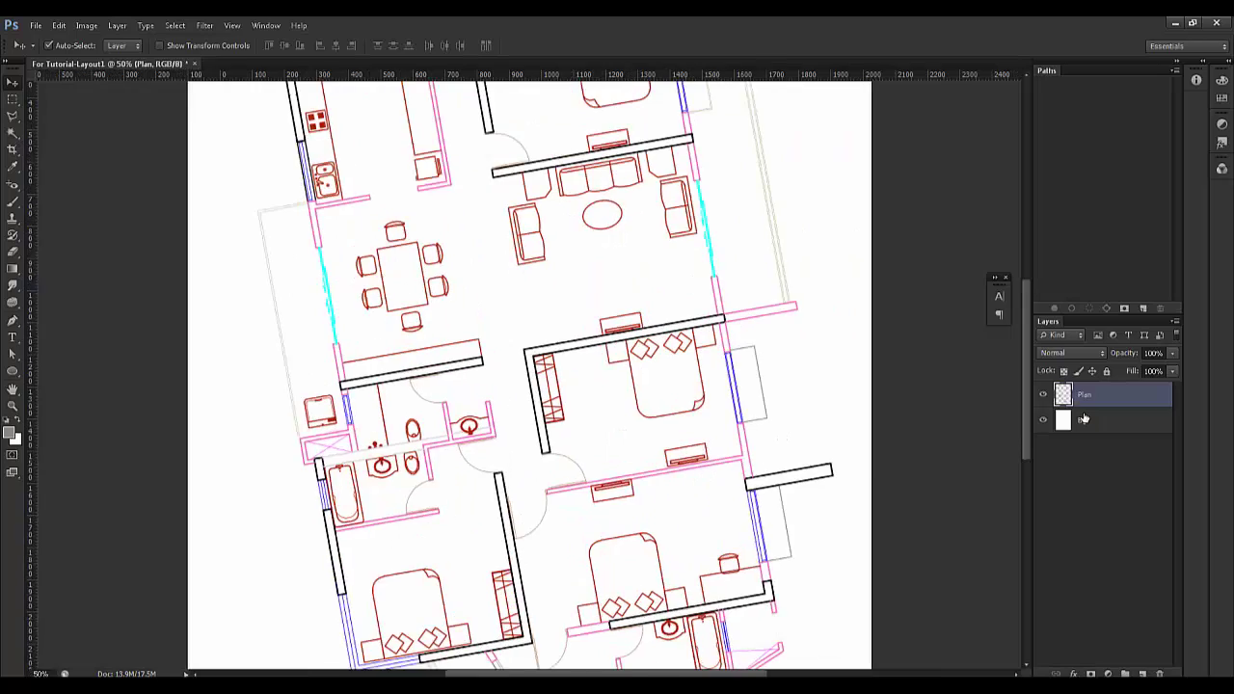
pyautogui.scroll(-5, 540, 482)
pyautogui.hscroll(3, 443, 443)
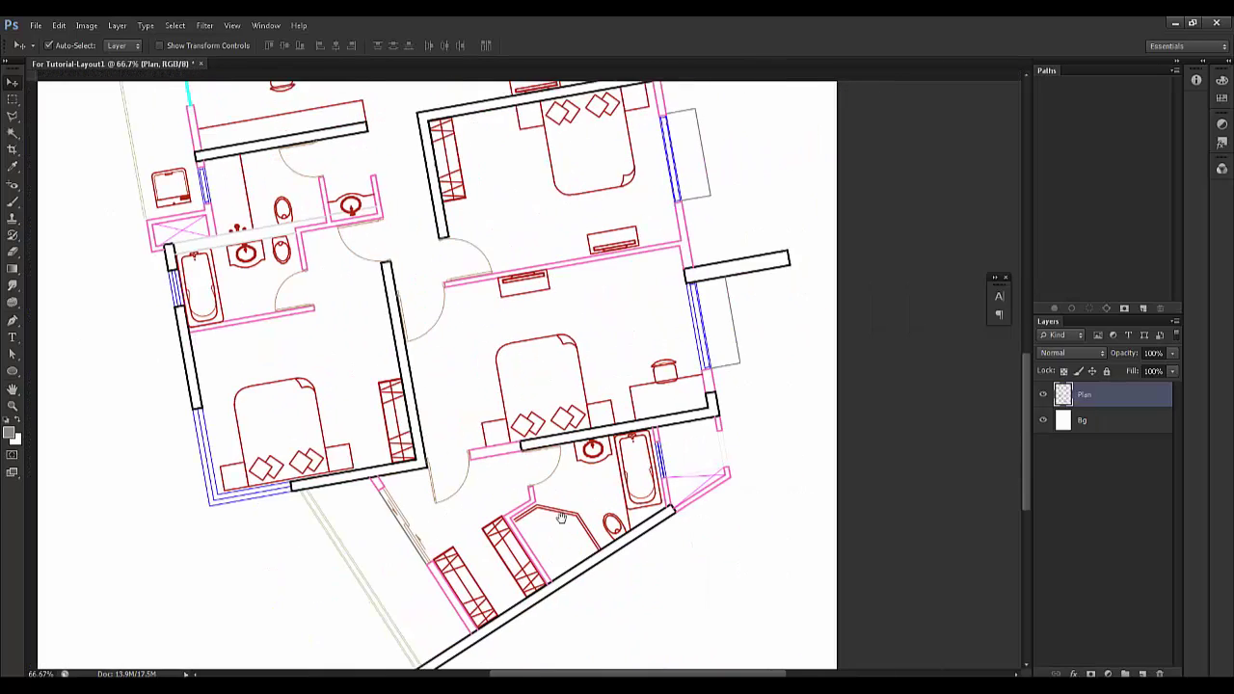
pyautogui.scroll(5, 513, 385)
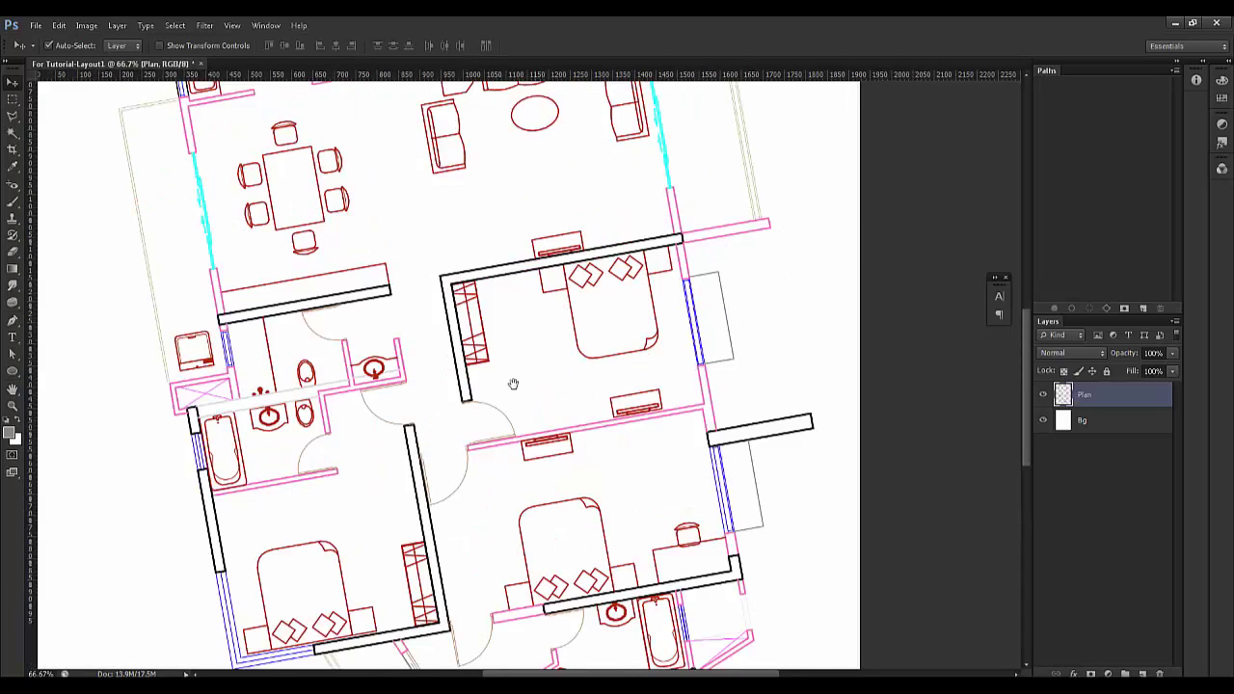
pyautogui.scroll(-1, 519, 395)
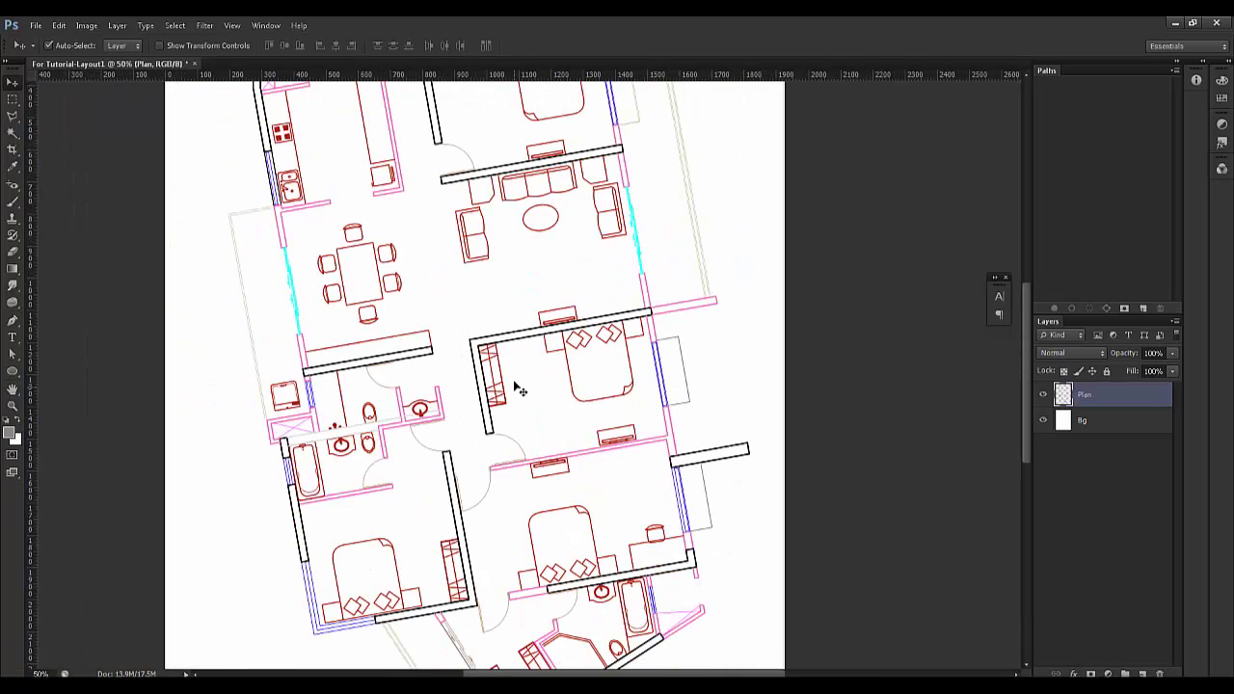
pyautogui.scroll(-1, 519, 362)
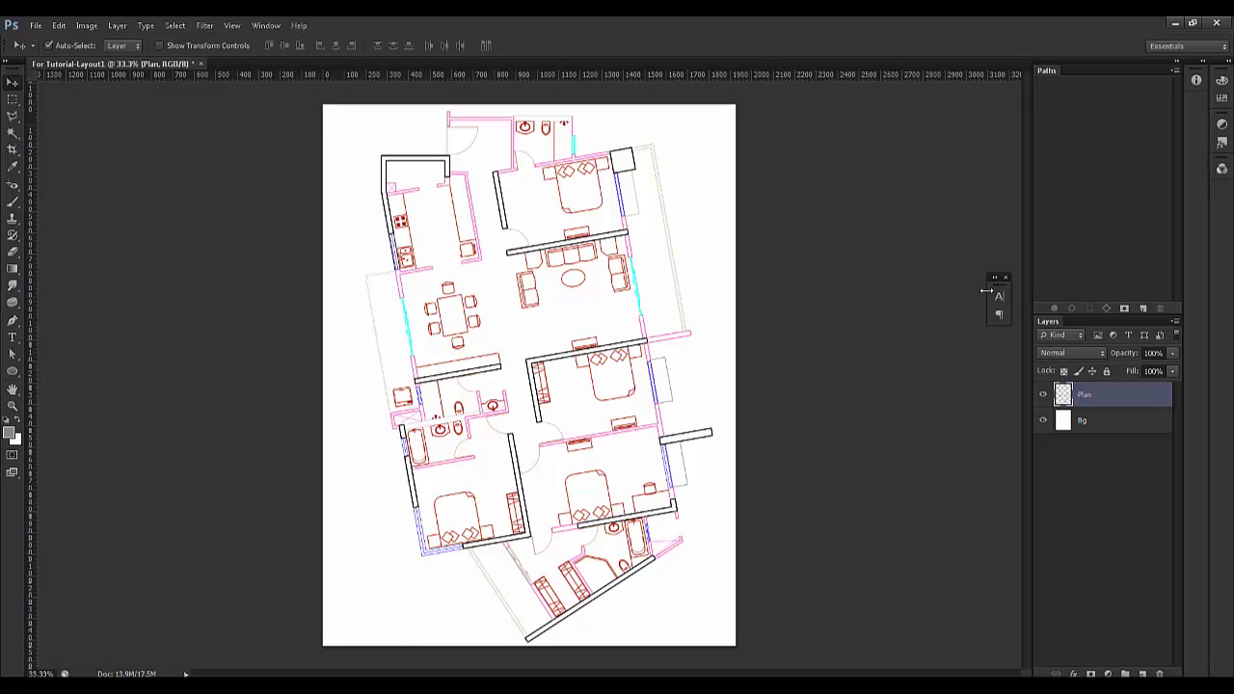
pyautogui.hotkey('ctrl', '+')
pyautogui.hotkey('ctrl', '+')
pyautogui.hotkey('ctrl', '-')
pyautogui.hotkey('ctrl', '-')
# - Add a new layer above Plan and name it Flooring
pyautogui.hotkey('ctrl', 'shift', 'alt', 'n')
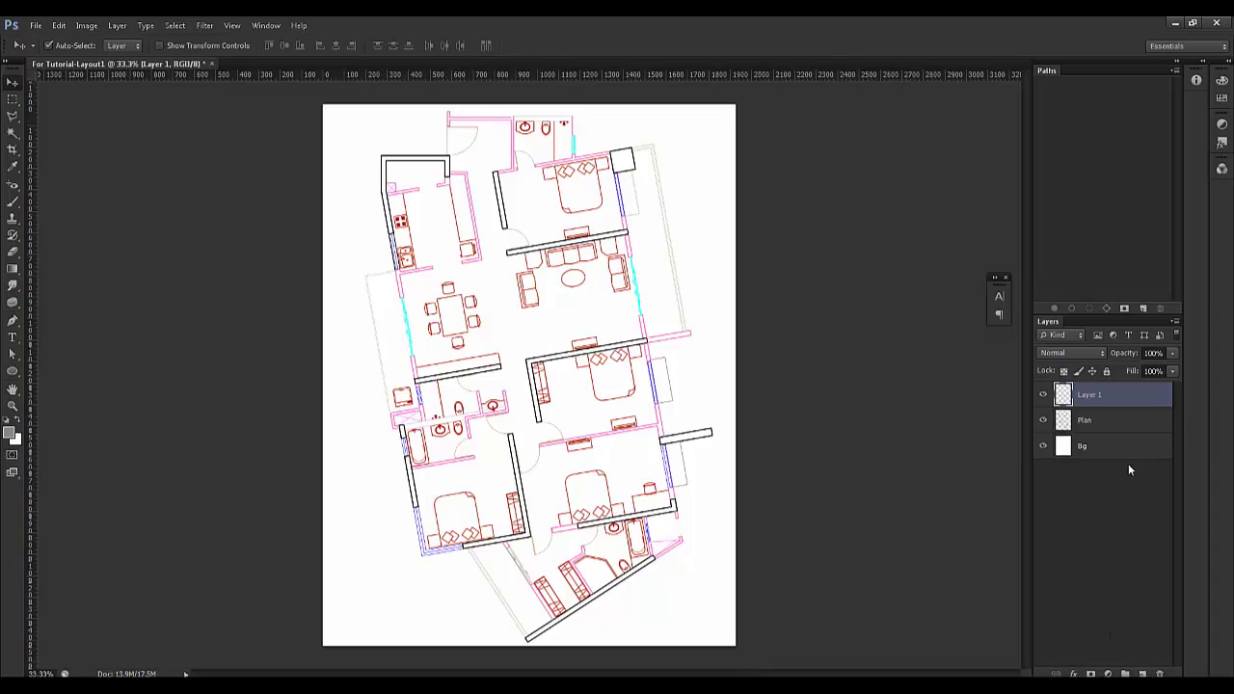
pyautogui.doubleClick(1086, 397)
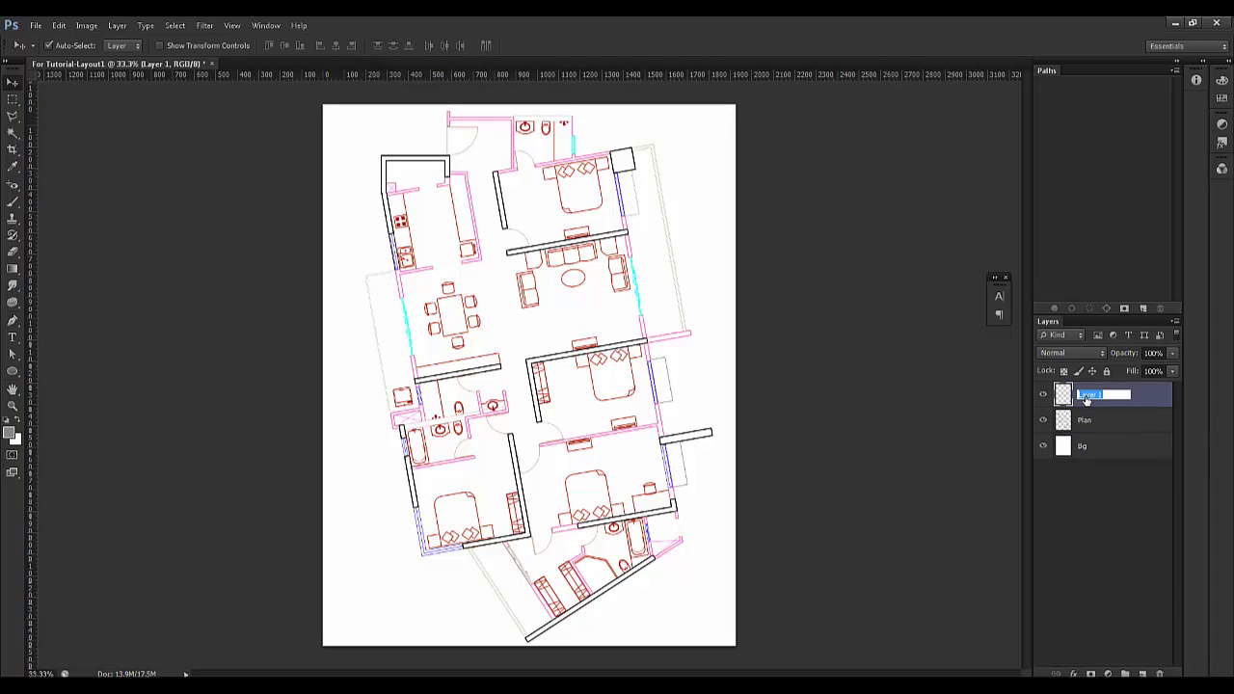
pyautogui.write('Flooring')
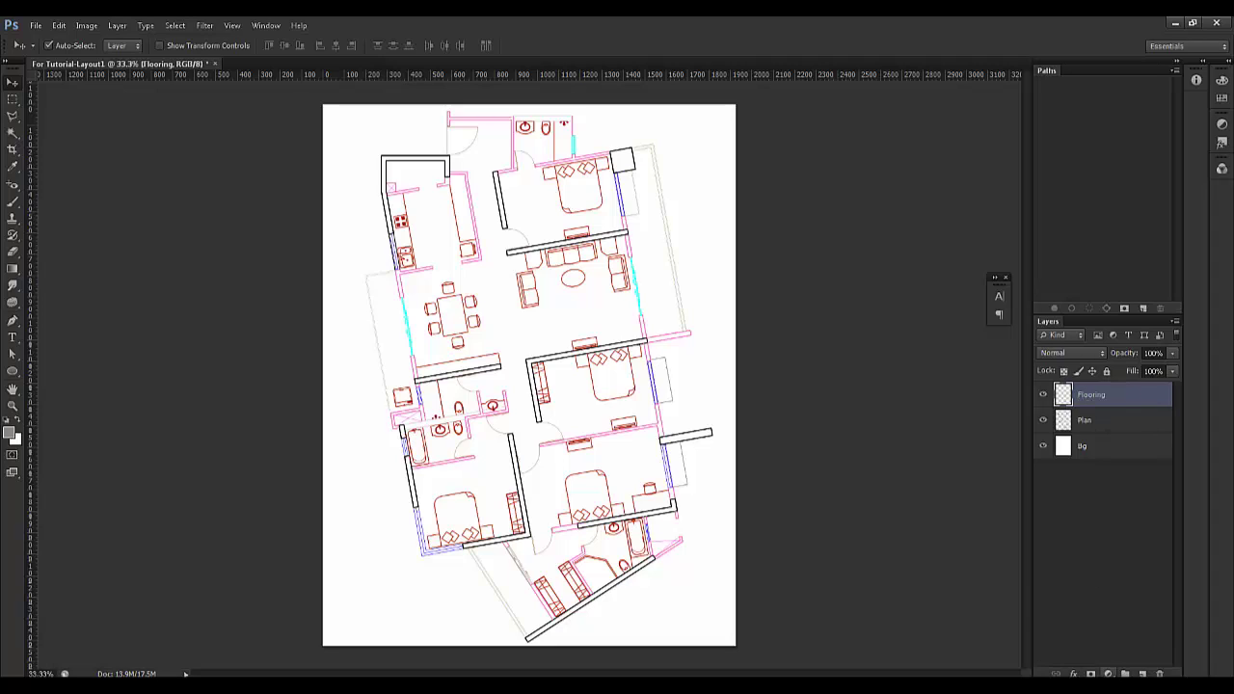
pyautogui.click(1109, 673)
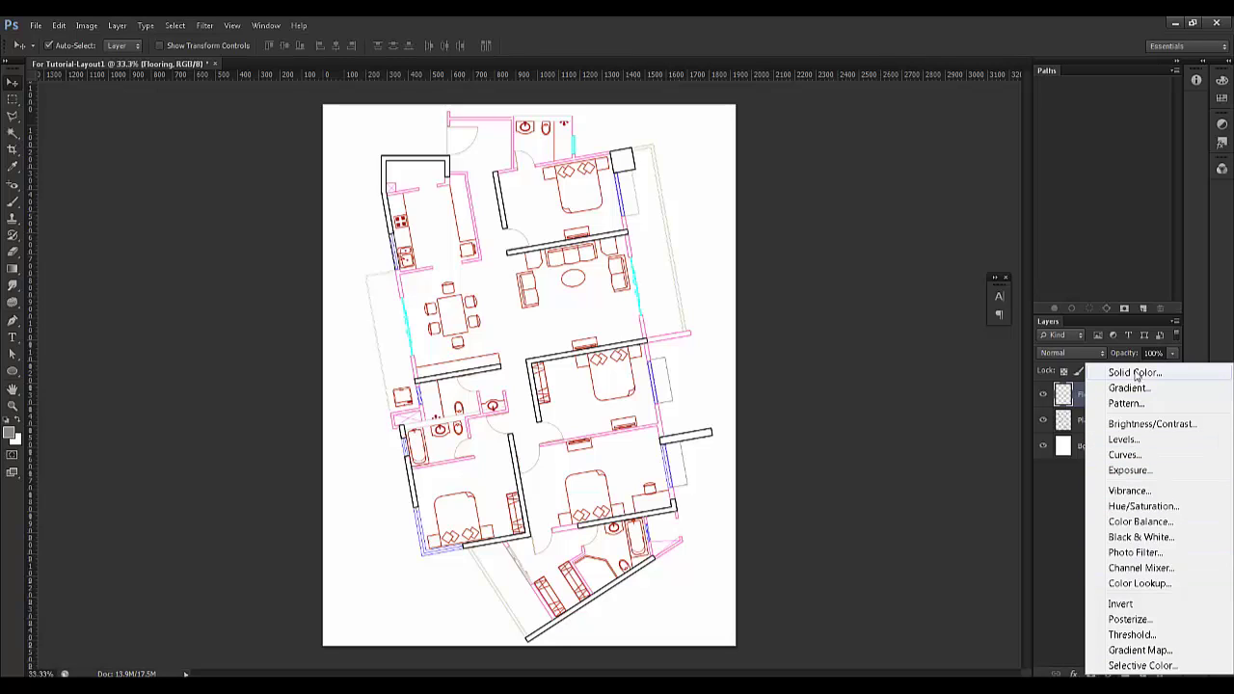
pyautogui.click(1064, 394)
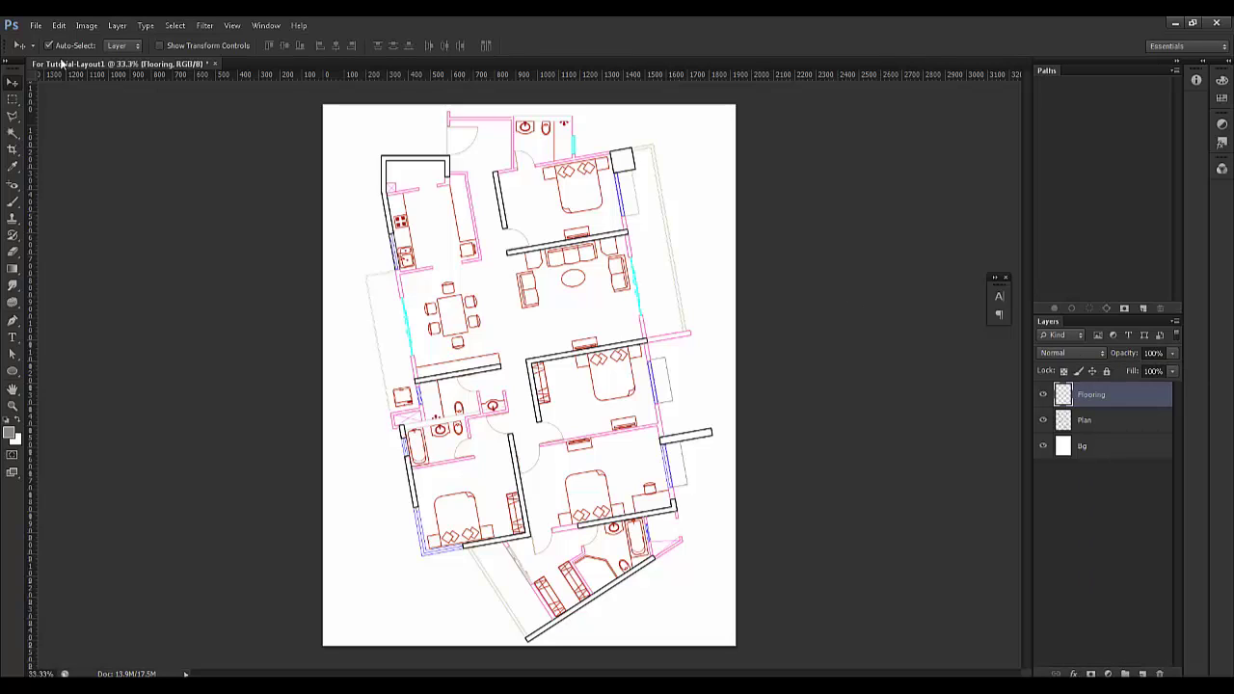
# - Open the texture images marble.jpg and wood02.JPG, look at both, and bring marble.jpg to the front
pyautogui.click(35, 25)
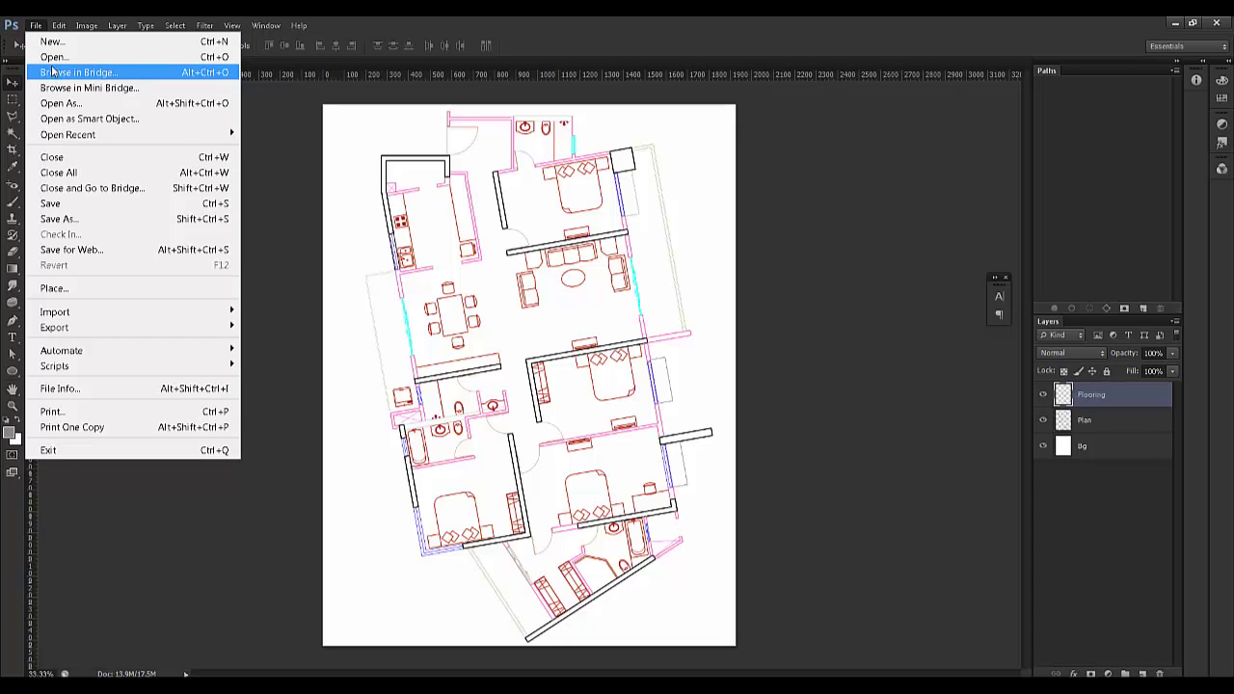
pyautogui.click(442, 25)
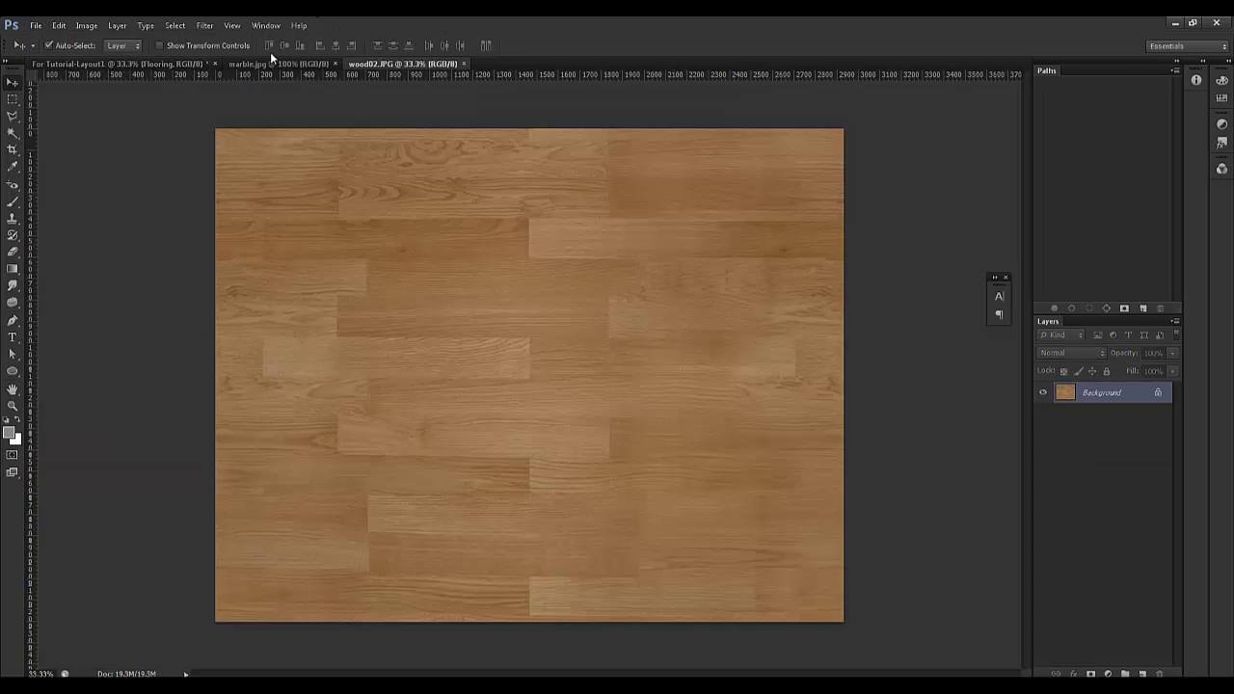
pyautogui.click(267, 65)
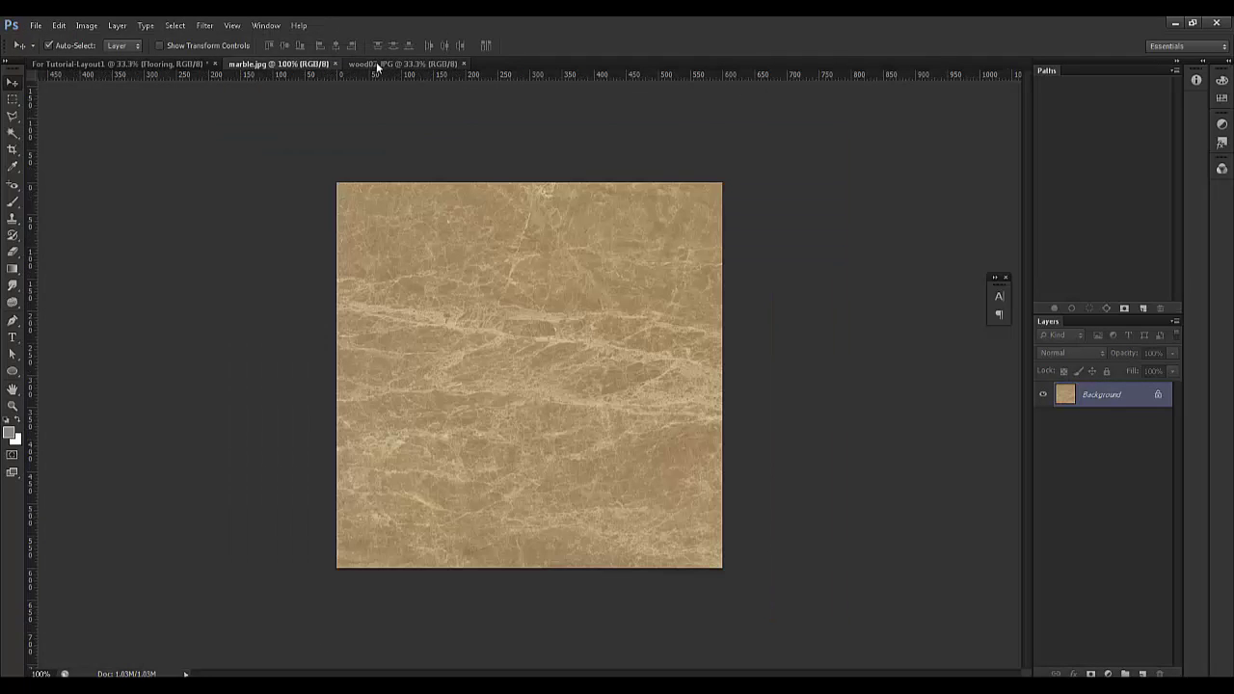
pyautogui.click(369, 66)
pyautogui.click(277, 63)
pyautogui.click(12, 99)
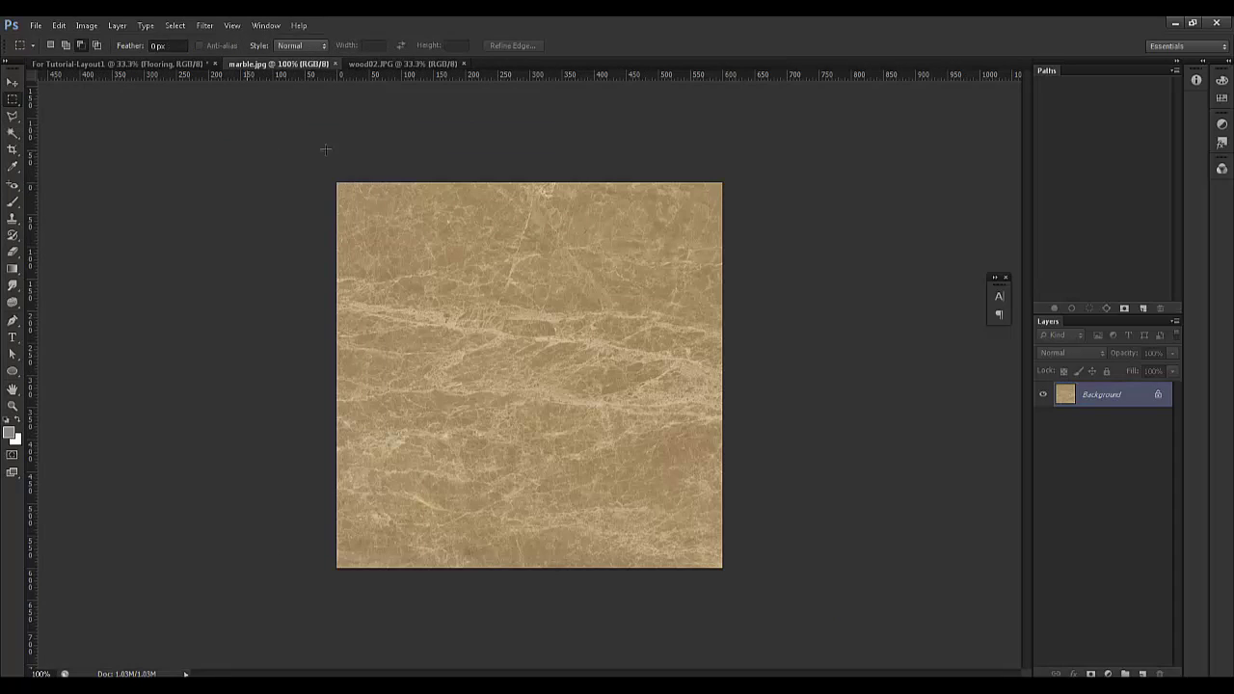
pyautogui.moveTo(326, 150); pyautogui.dragTo(849, 555)
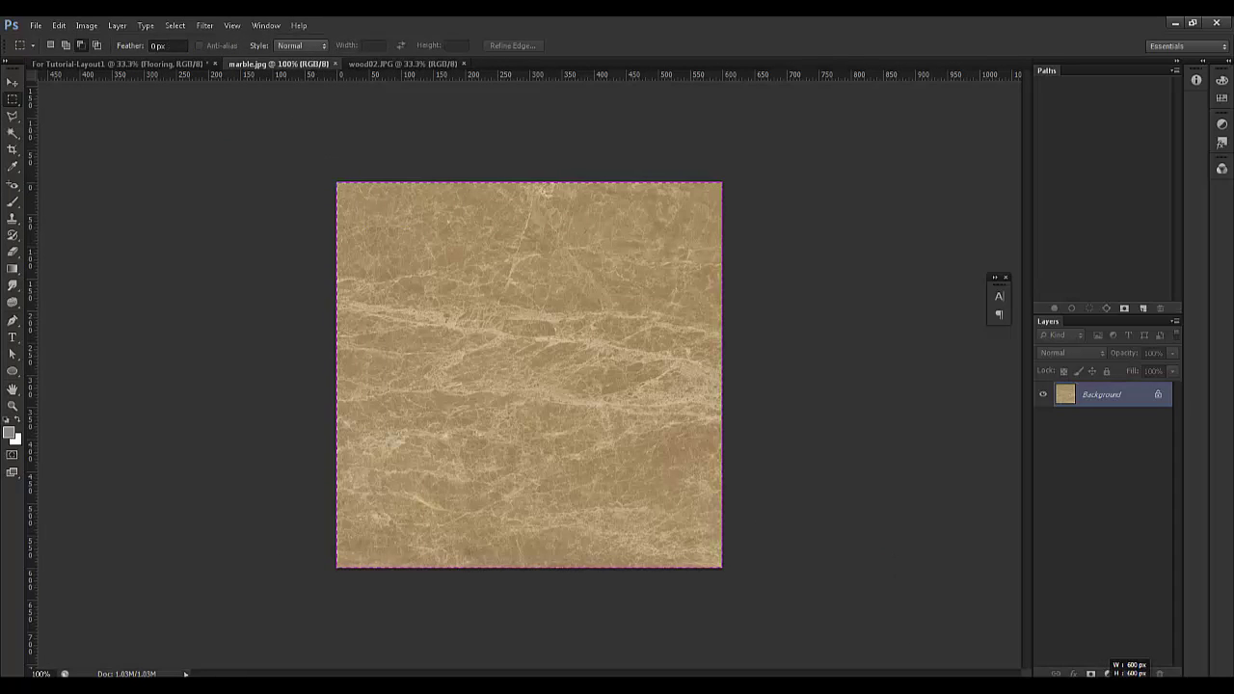
pyautogui.click(856, 537)
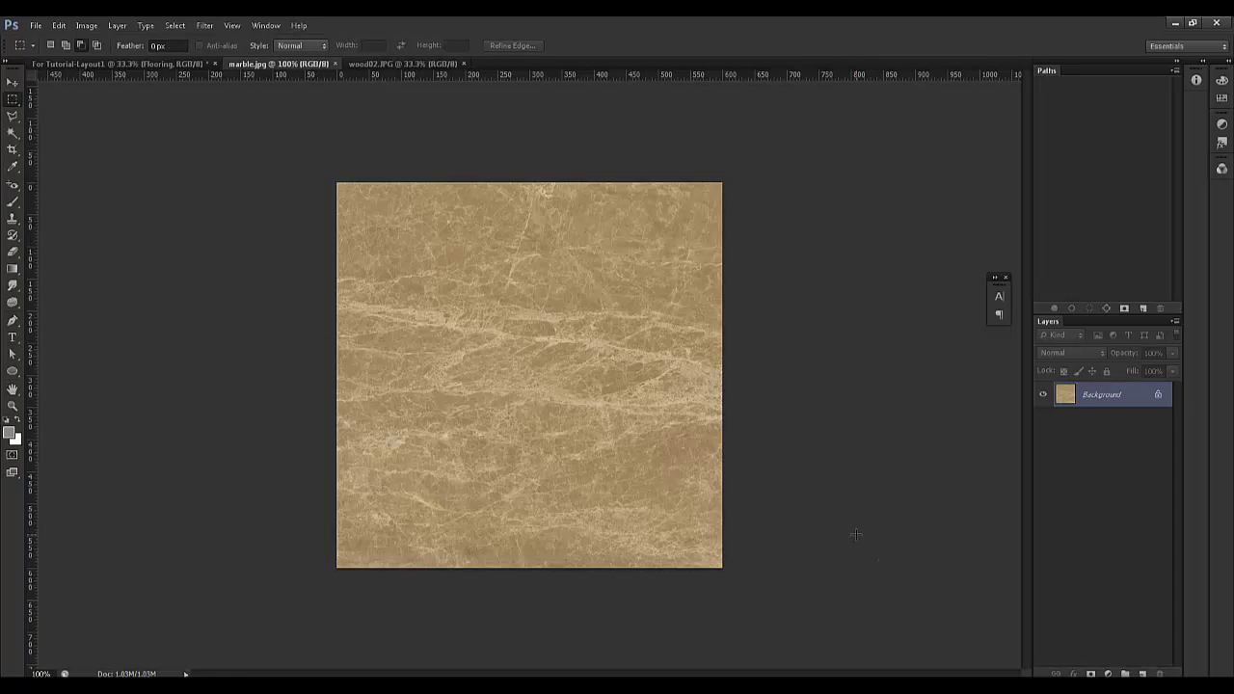
# - Define the entire marble image as a pattern named marble.jpg and return to the floor plan document
pyautogui.hotkey('ctrl', 'a')
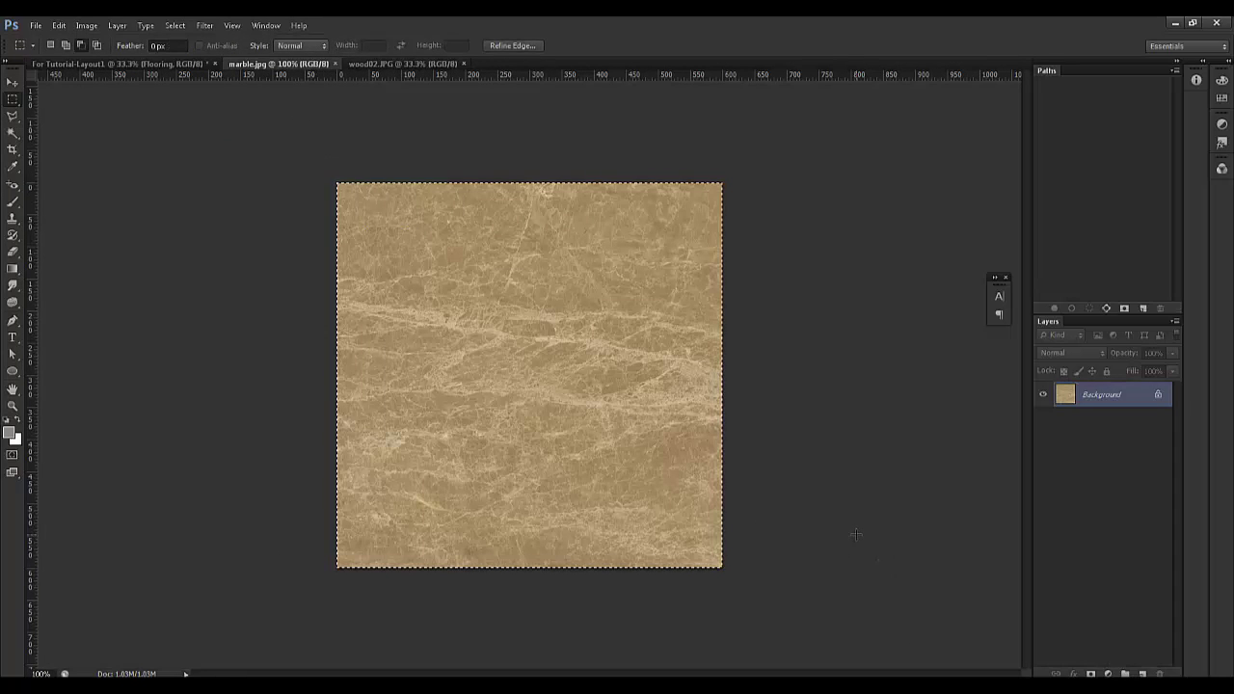
pyautogui.click(59, 25)
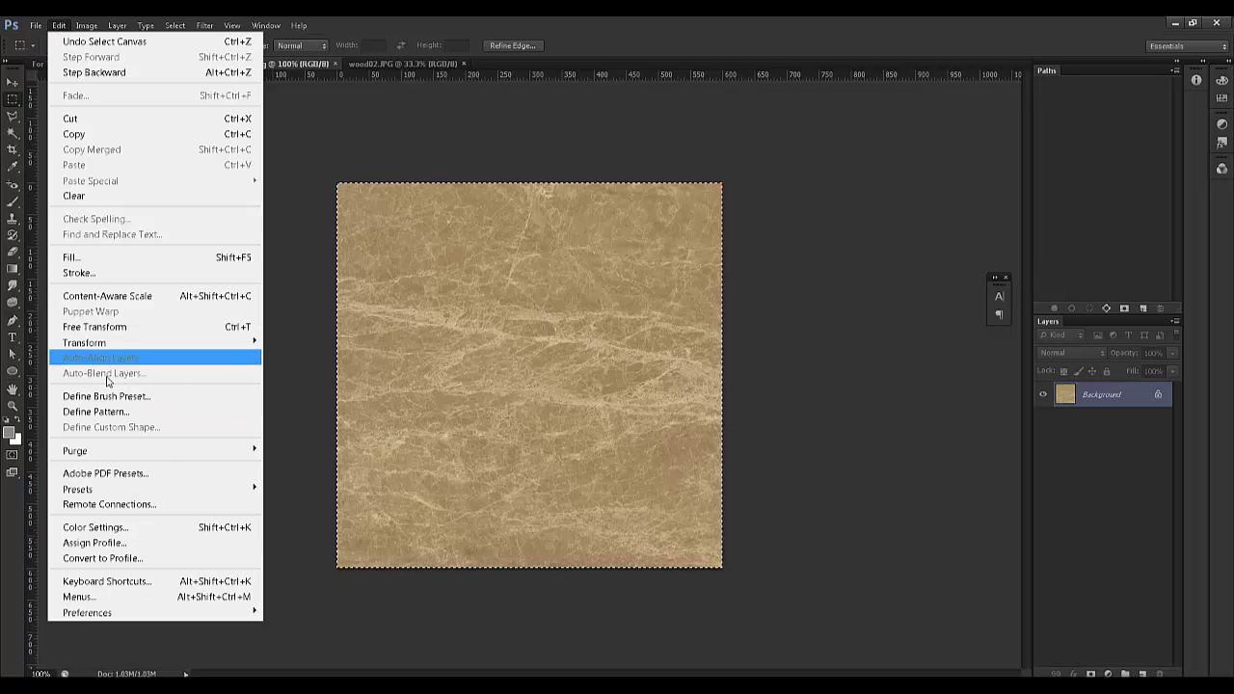
pyautogui.click(106, 412)
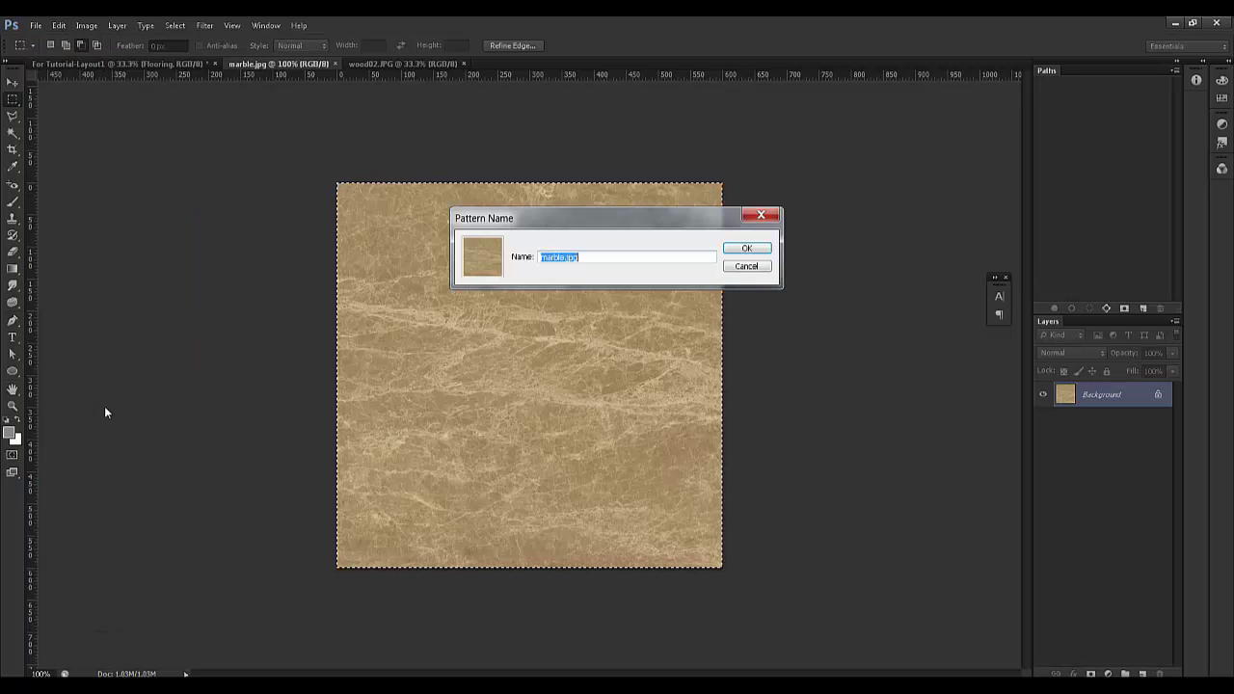
pyautogui.click(740, 250)
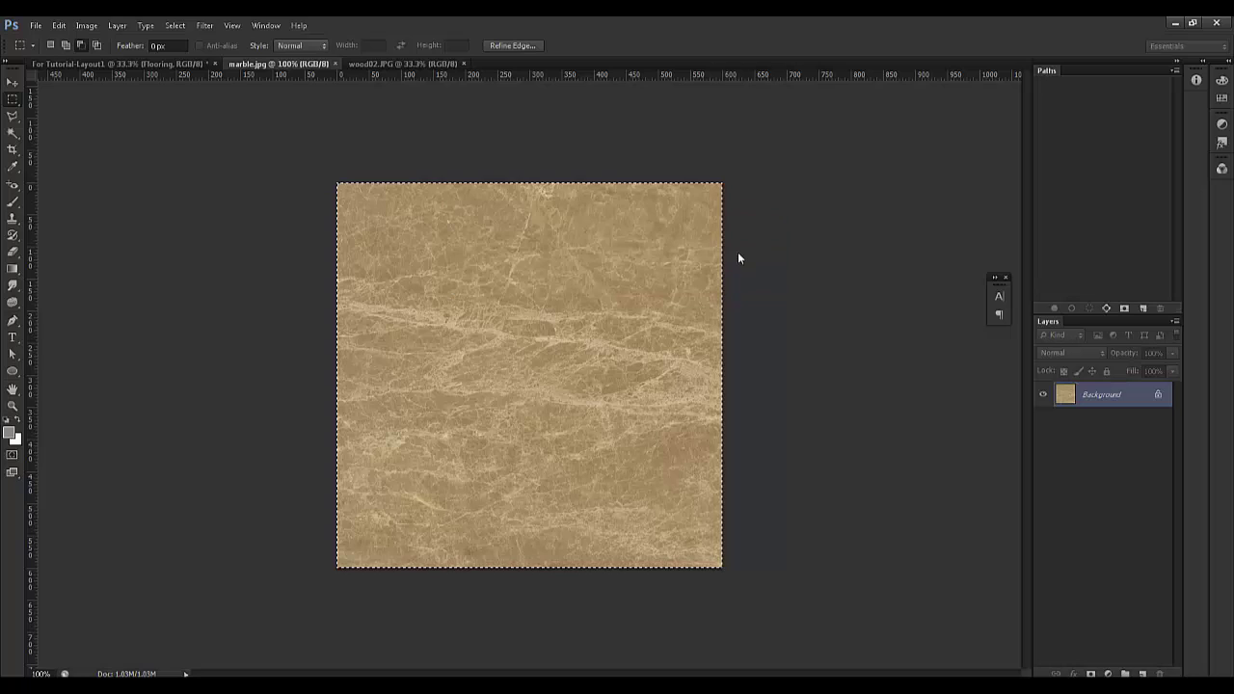
pyautogui.click(75, 61)
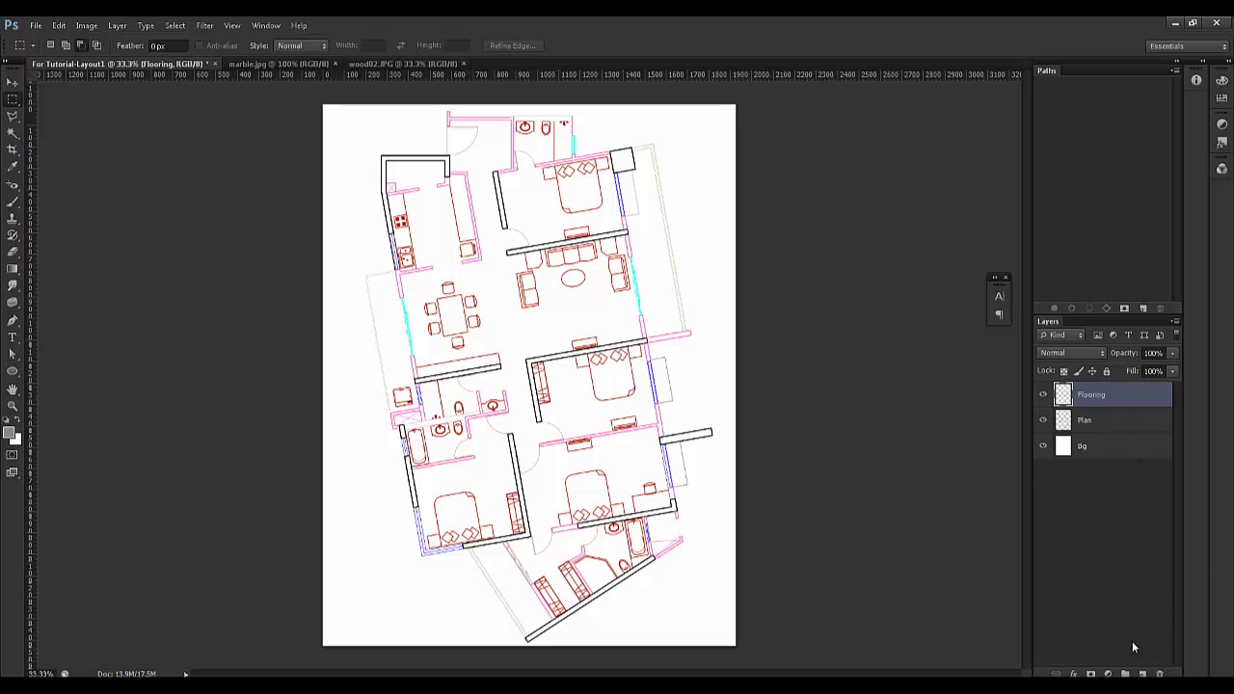
pyautogui.click(1109, 674)
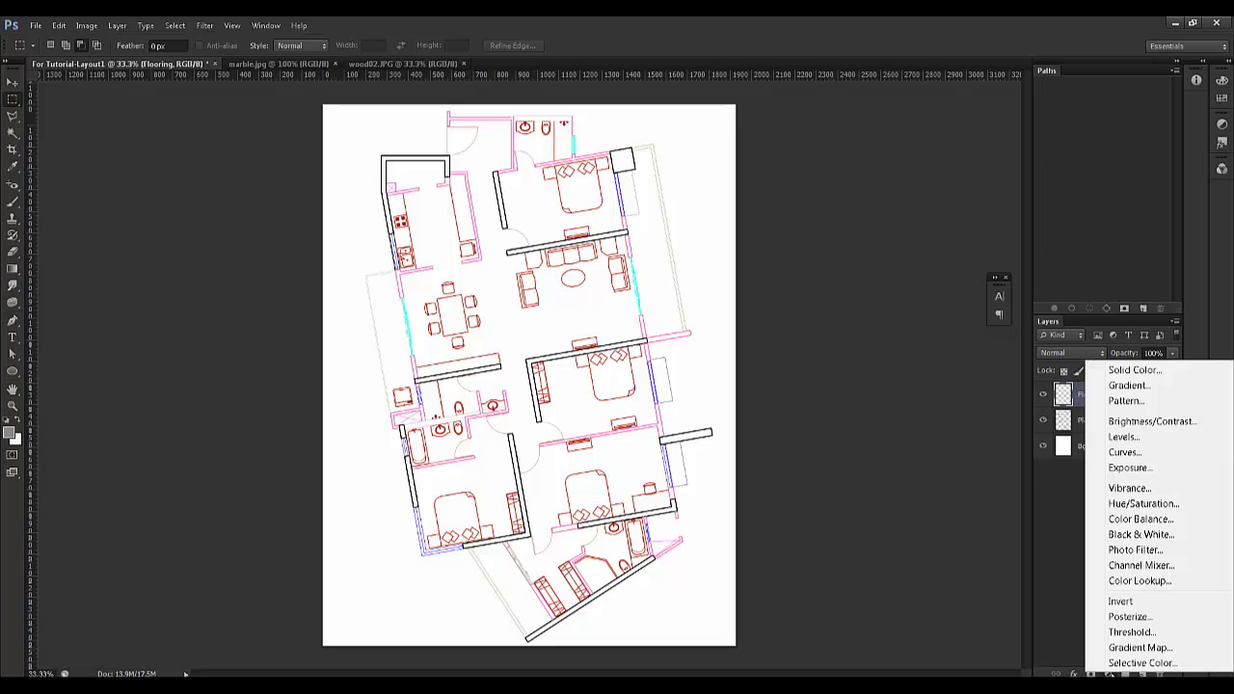
pyautogui.click(1128, 403)
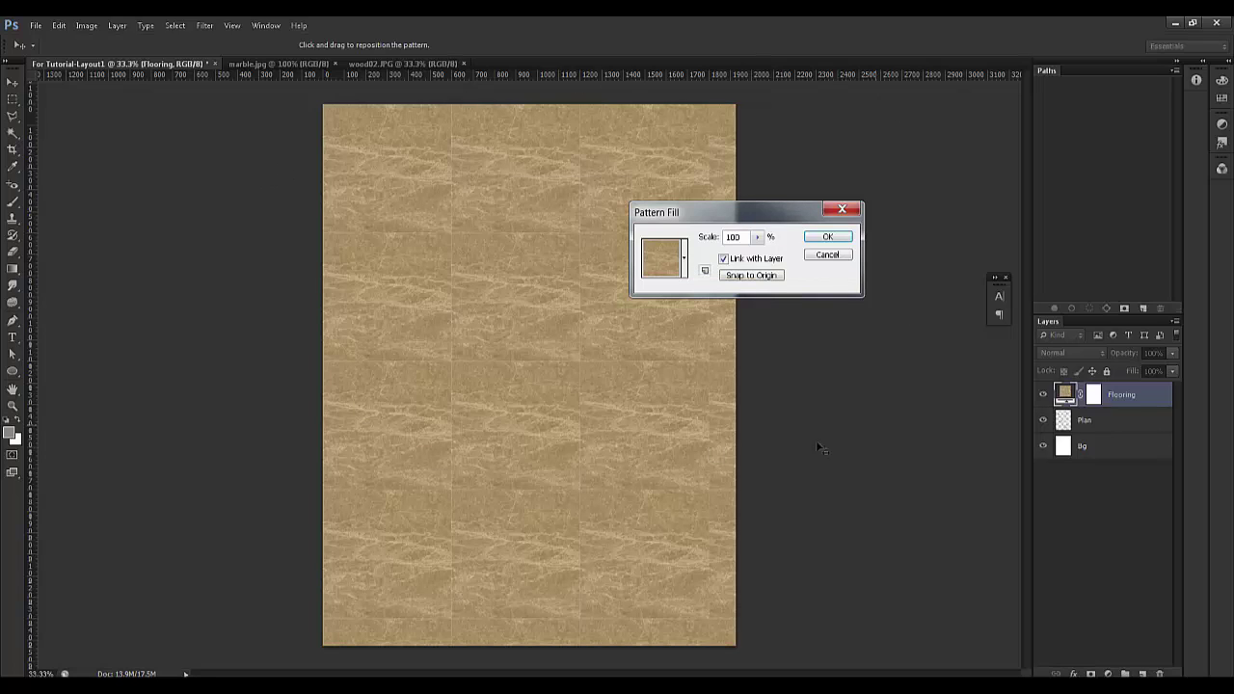
pyautogui.click(815, 258)
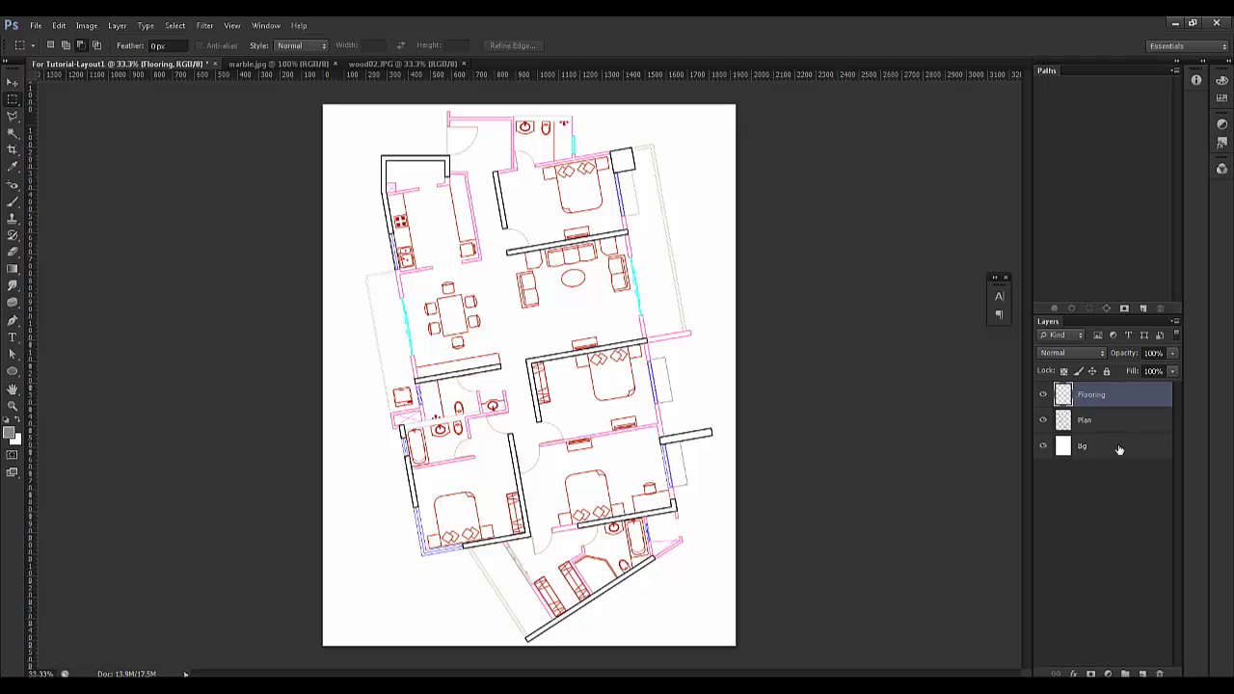
# - On the Plan layer, select the floor area of the lower-left bedroom with the Magic Wand at tolerance 32
pyautogui.click(1063, 423)
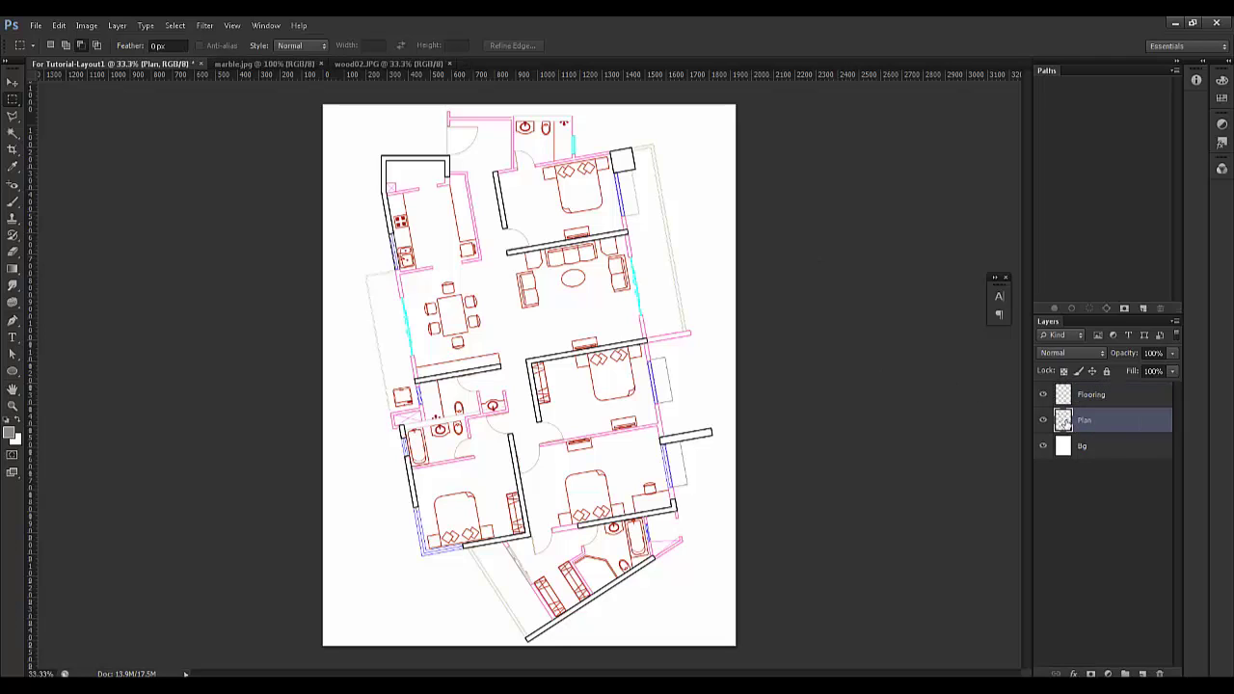
pyautogui.click(13, 135)
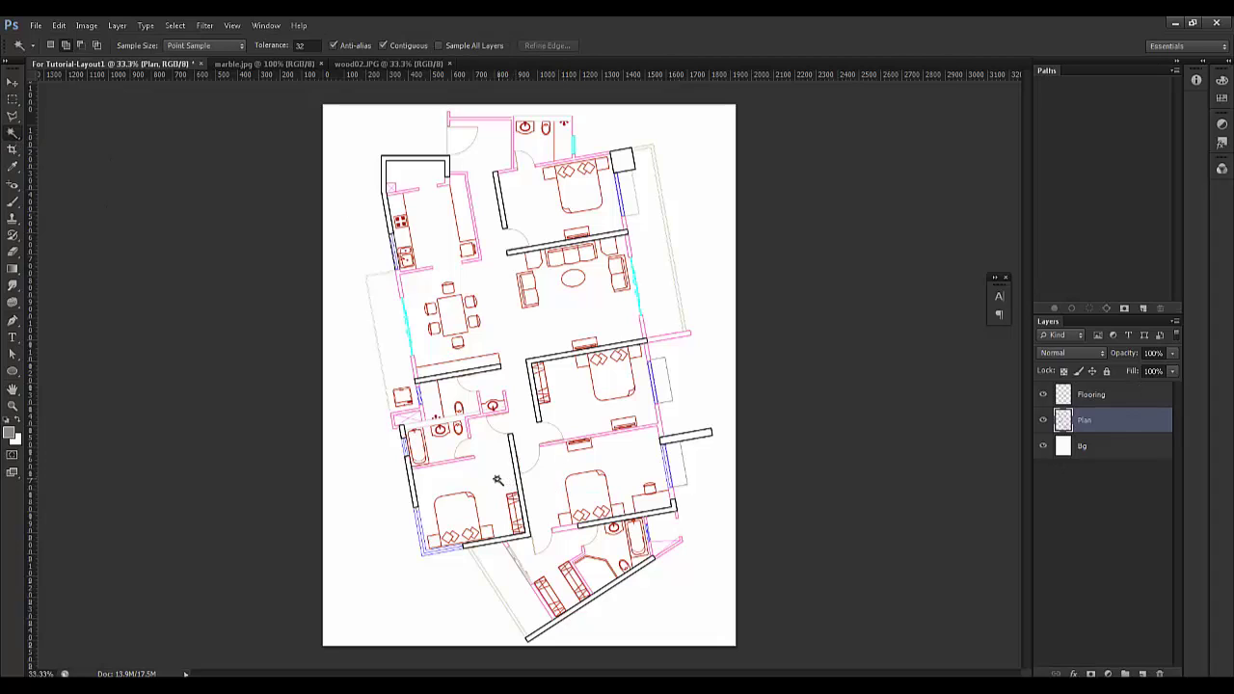
pyautogui.click(458, 479)
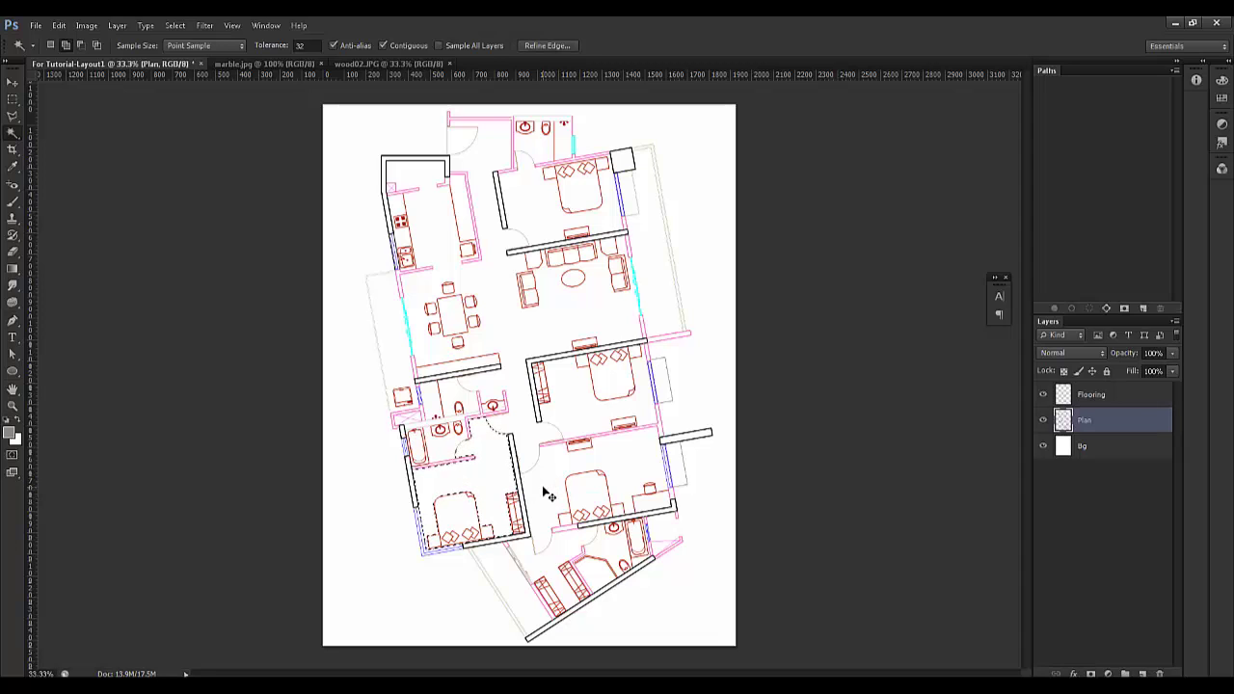
# - Replace the selection with the connected living, dining, kitchen and hallway floor area, and make Flooring the active layer
pyautogui.hotkey('ctrl', 'd')
pyautogui.click(501, 336)
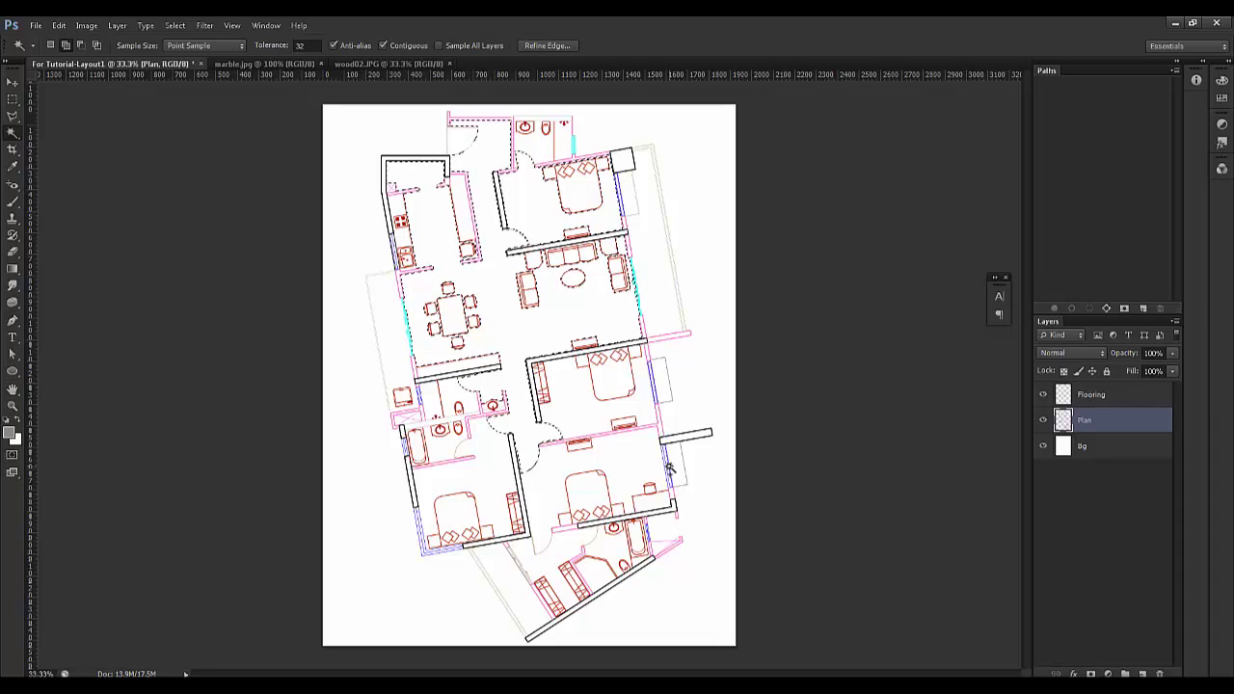
pyautogui.click(546, 571)
pyautogui.click(1096, 404)
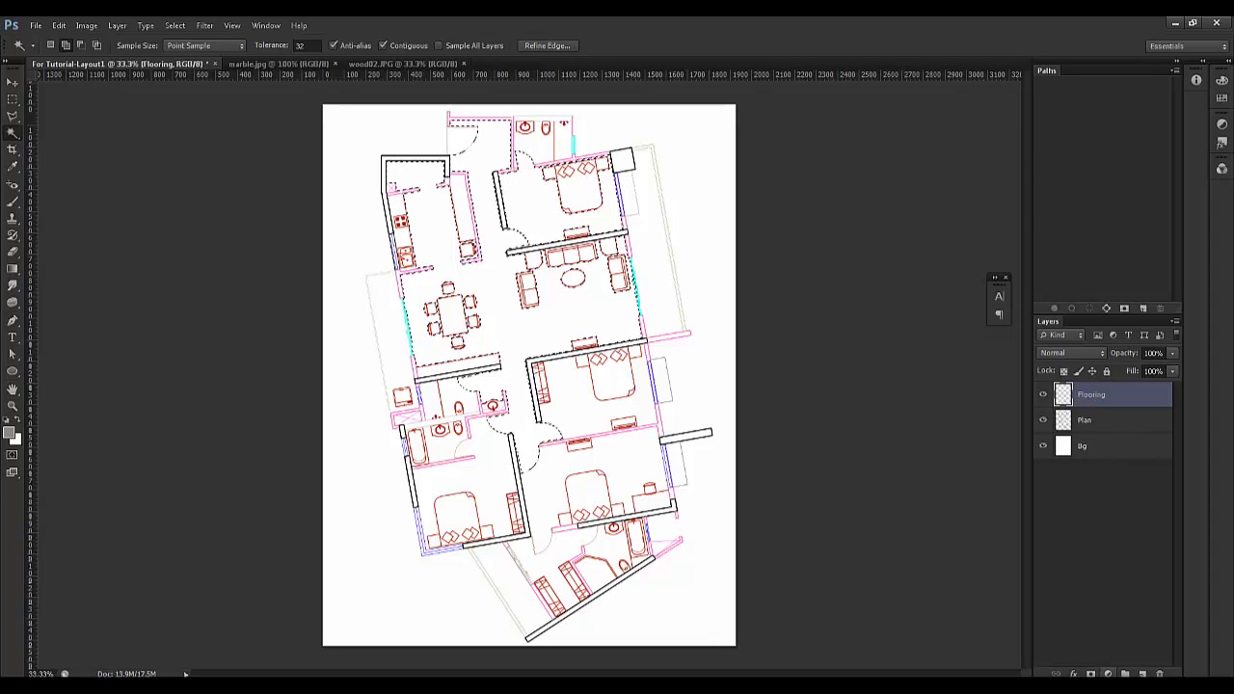
pyautogui.click(1108, 673)
pyautogui.click(1126, 406)
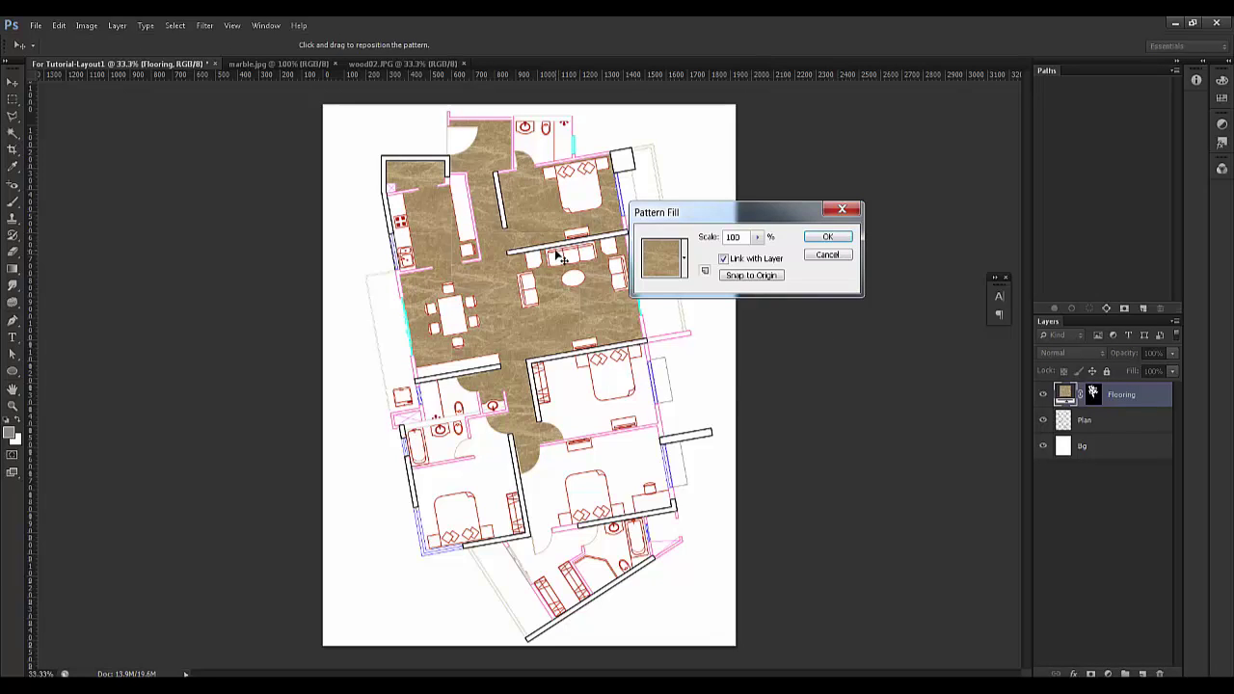
pyautogui.click(758, 238)
pyautogui.moveTo(756, 255); pyautogui.dragTo(755, 257)
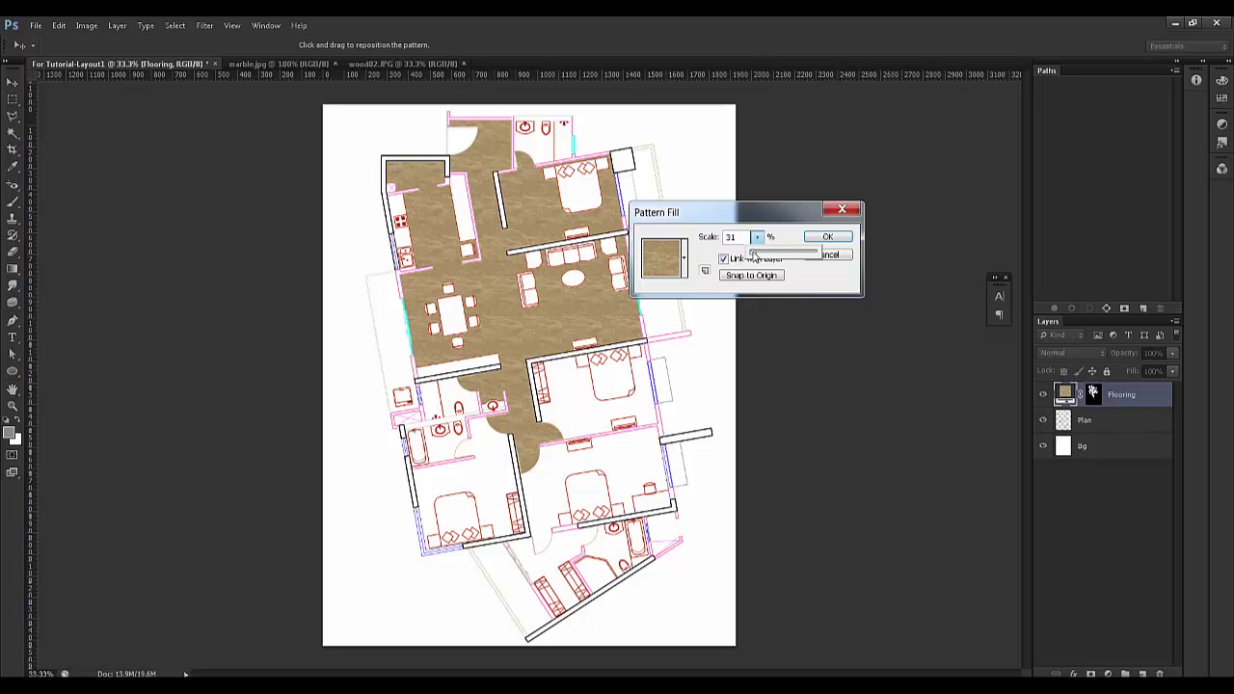
pyautogui.moveTo(755, 257)
pyautogui.mouseDown()
pyautogui.moveTo(786, 256)
pyautogui.moveTo(757, 252)
pyautogui.mouseUp()
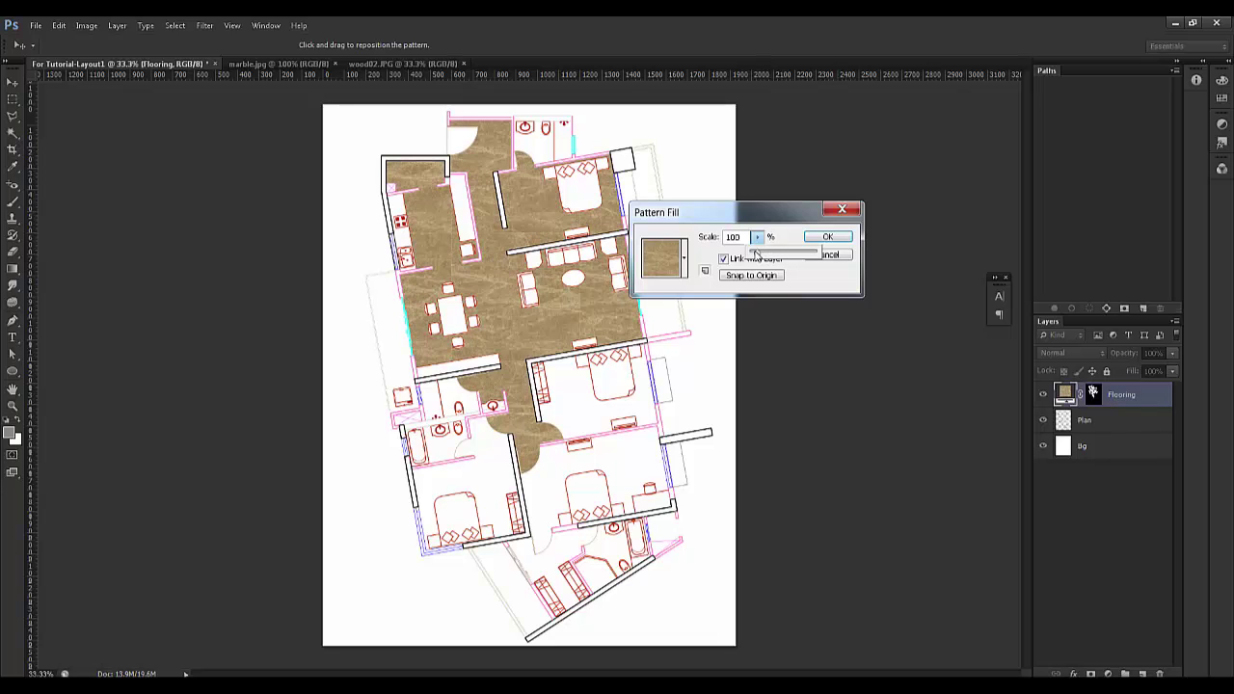
pyautogui.click(831, 255)
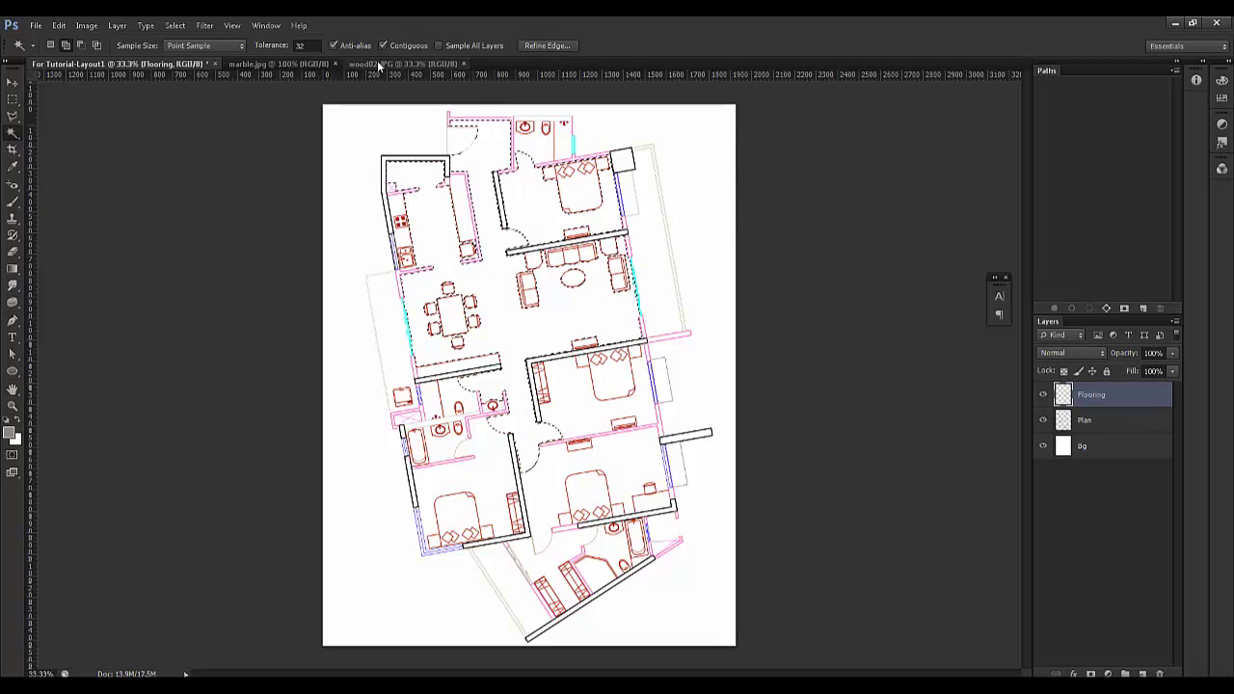
# - Define the entire wood02.JPG image as a pattern and return to the floor plan document
pyautogui.click(381, 64)
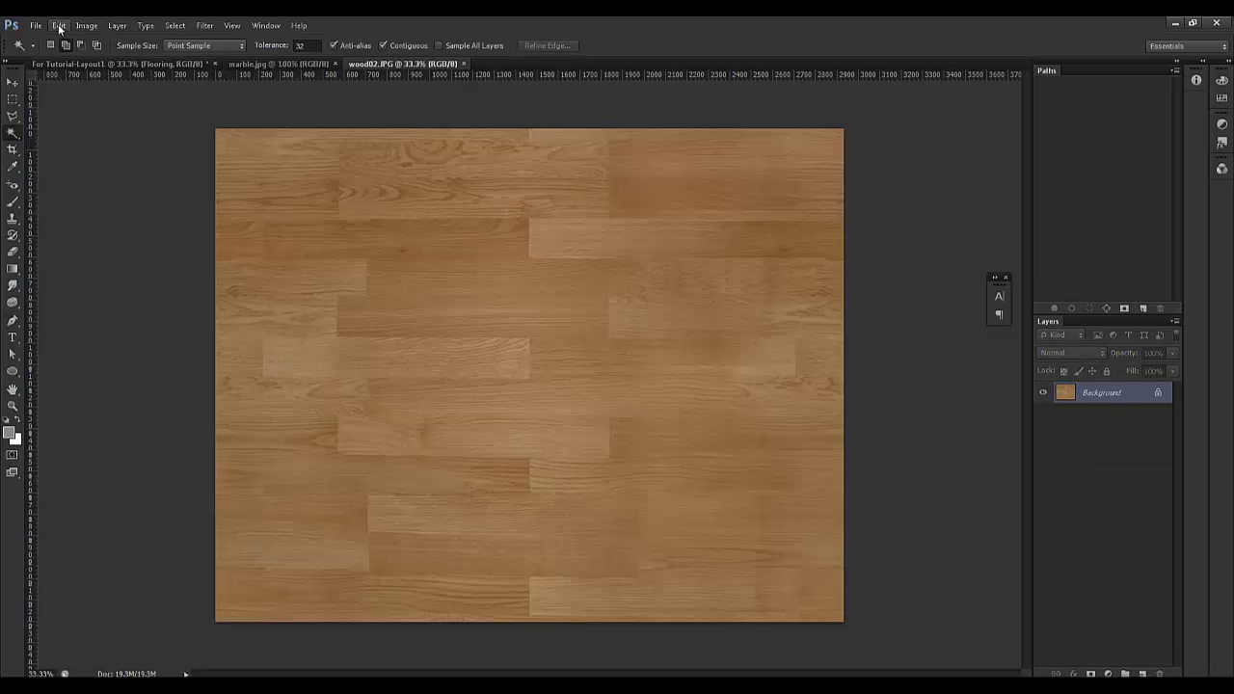
pyautogui.click(12, 83)
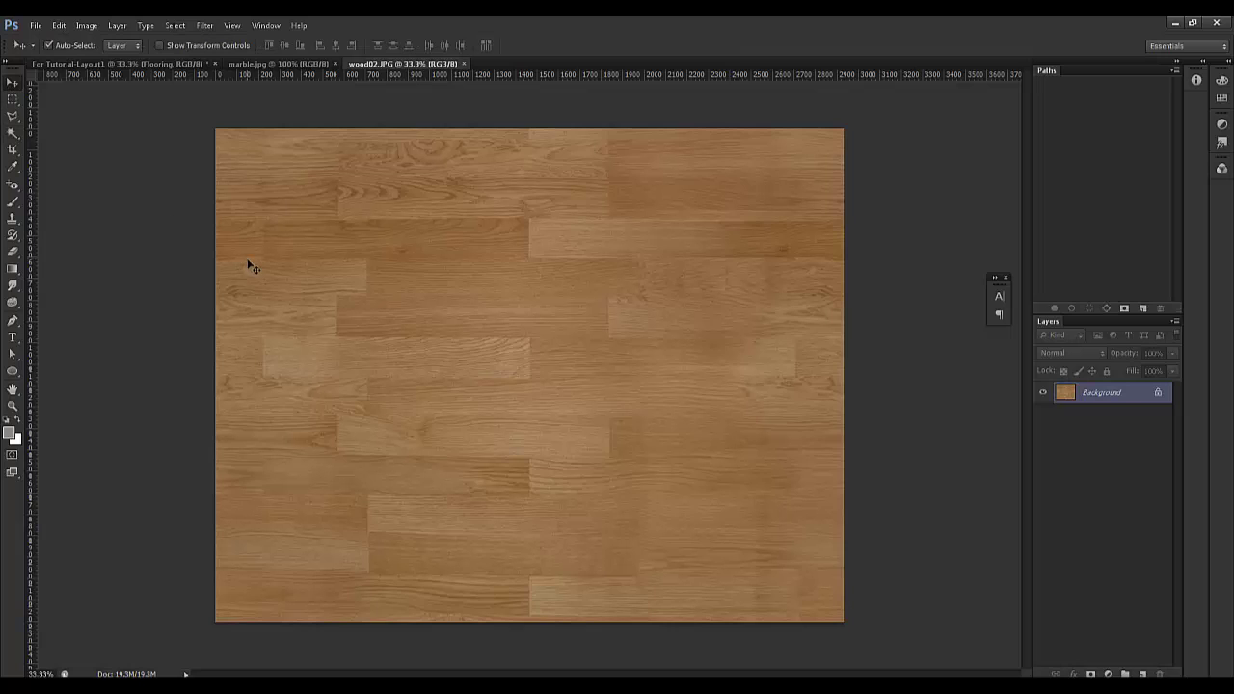
pyautogui.hotkey('ctrl', 'a')
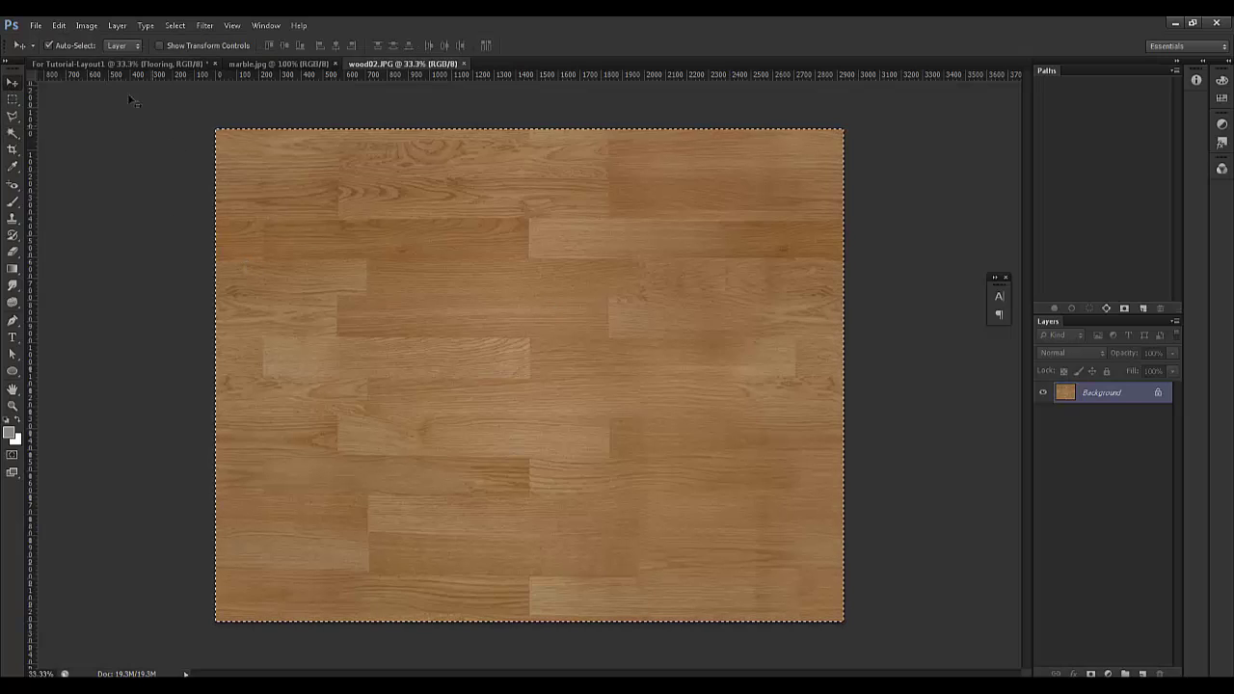
pyautogui.click(59, 26)
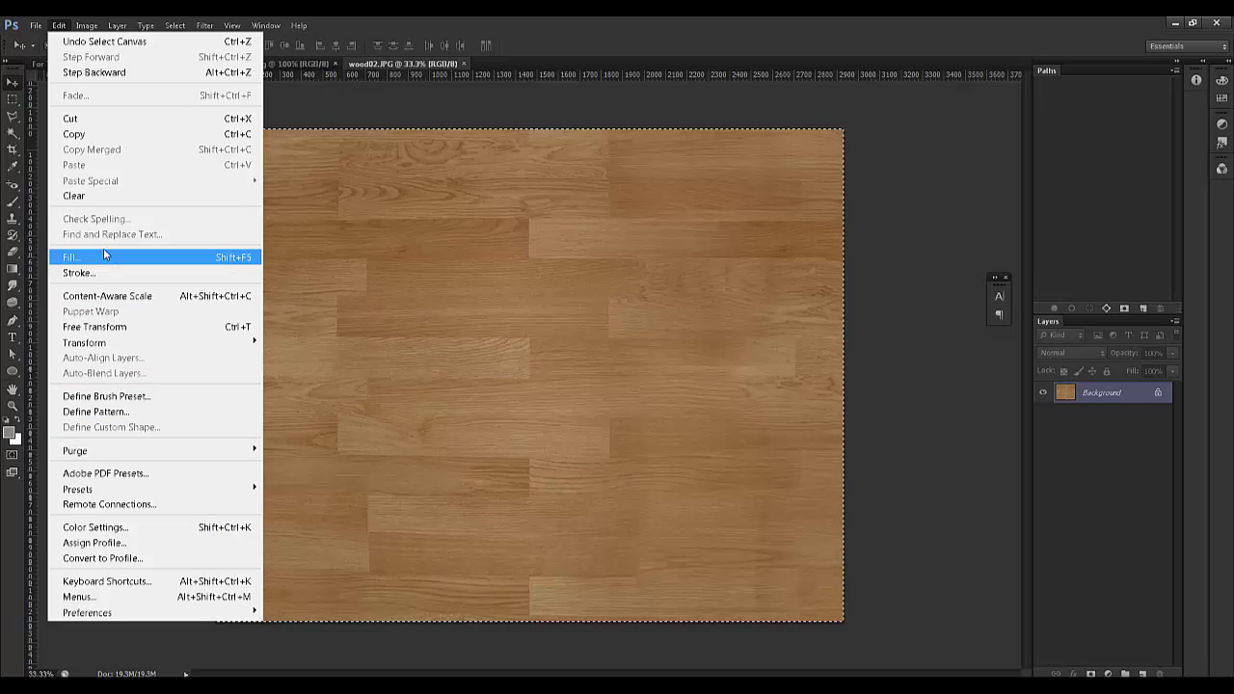
pyautogui.click(94, 412)
pyautogui.click(737, 249)
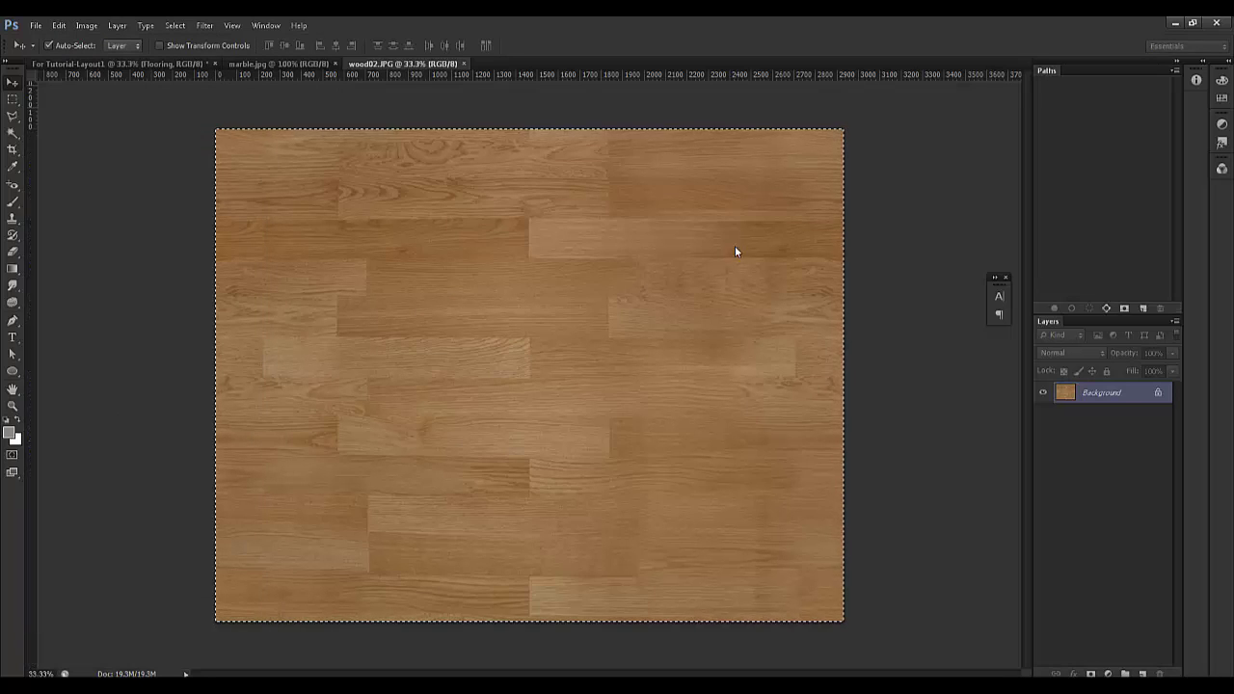
pyautogui.click(109, 64)
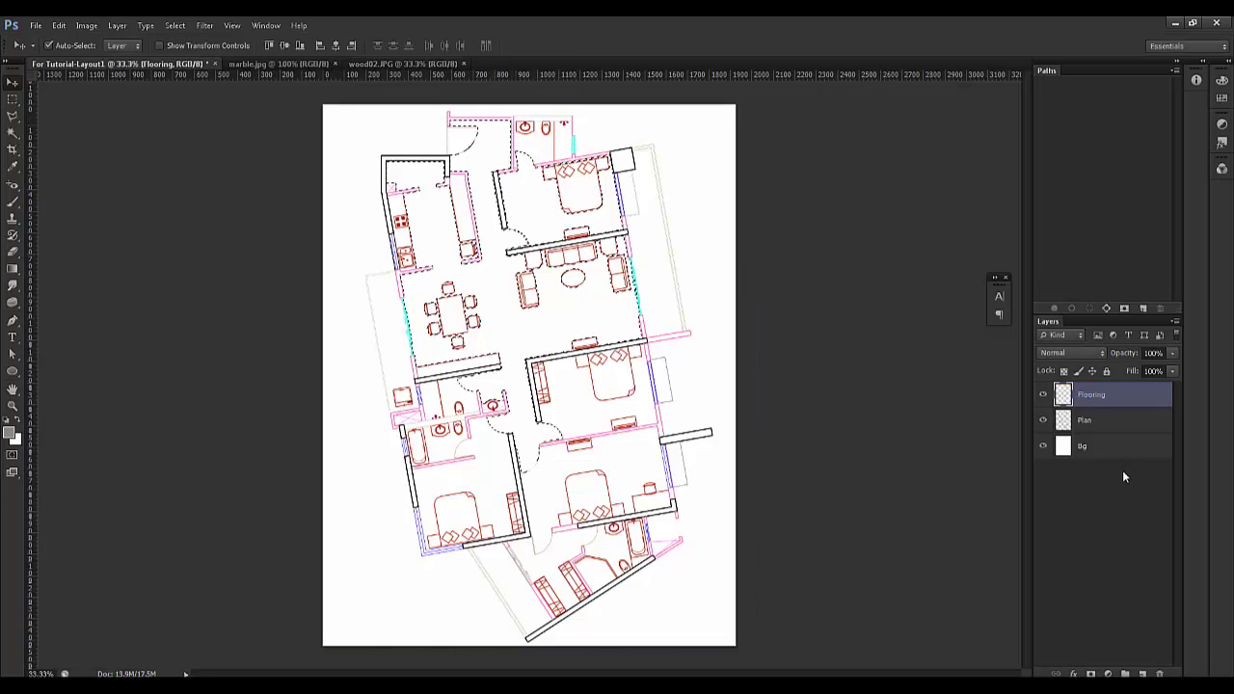
# - Fill the selected floor area on the Flooring layer with a wood Pattern fill at 15% scale, snapped to the origin
pyautogui.click(1108, 674)
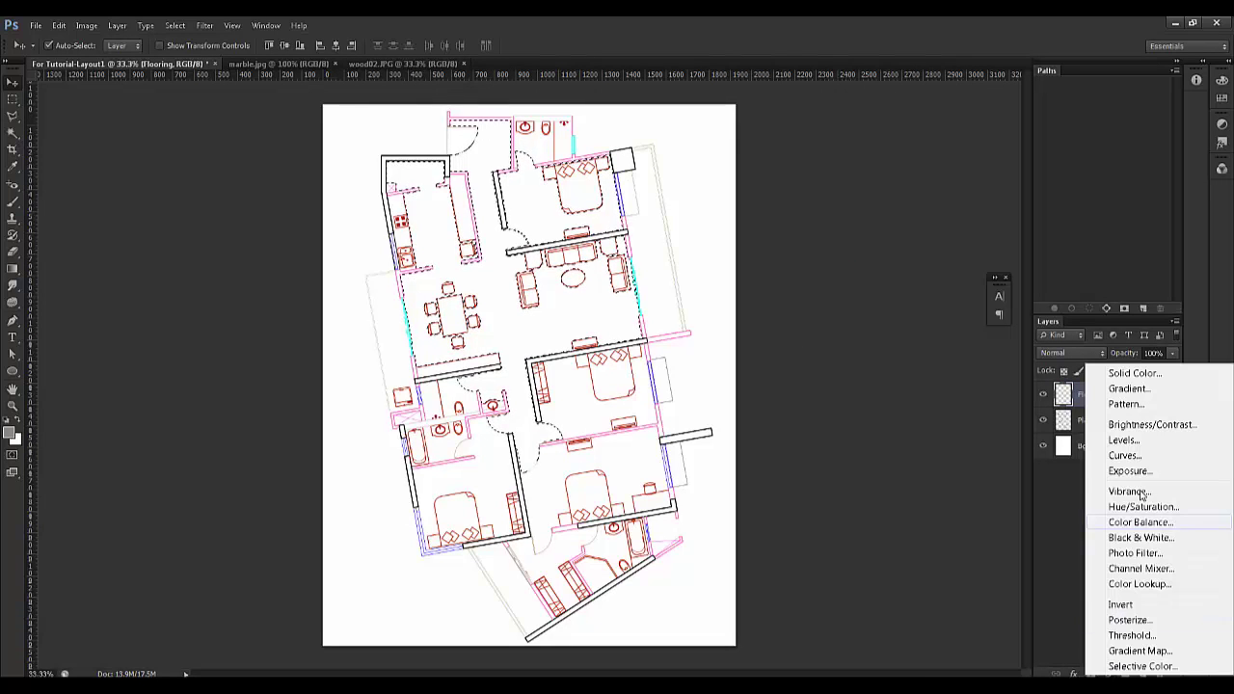
pyautogui.click(1130, 405)
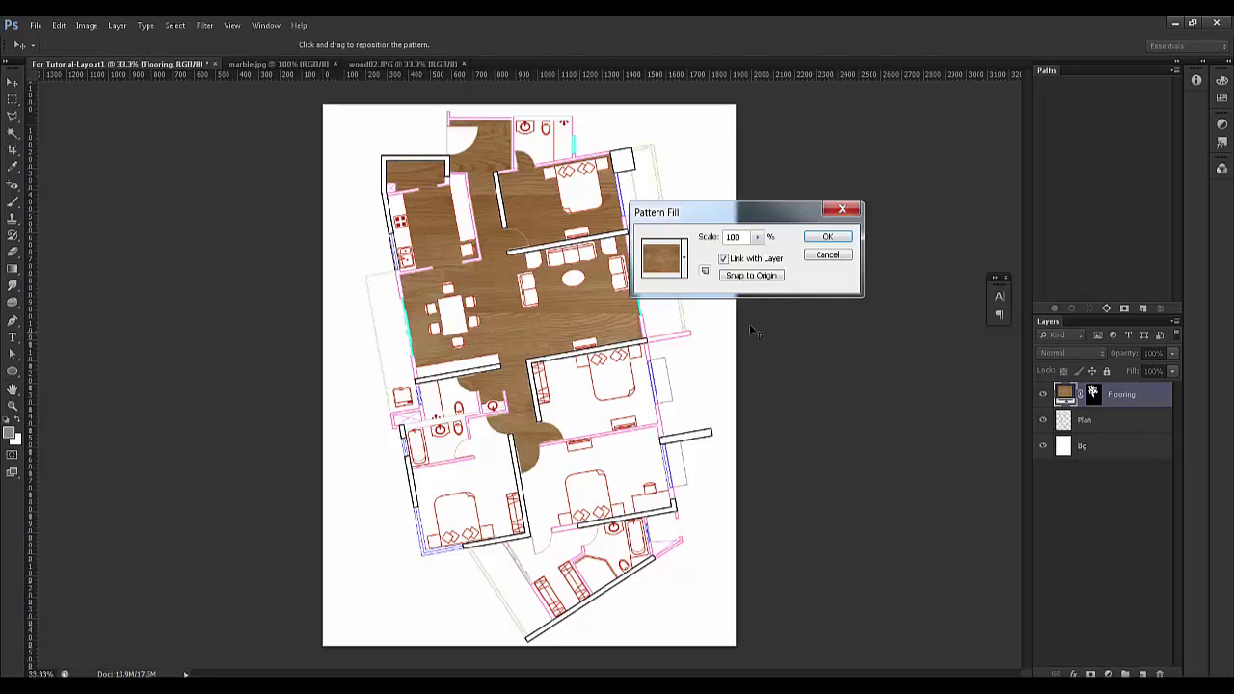
pyautogui.moveTo(758, 237); pyautogui.dragTo(754, 253)
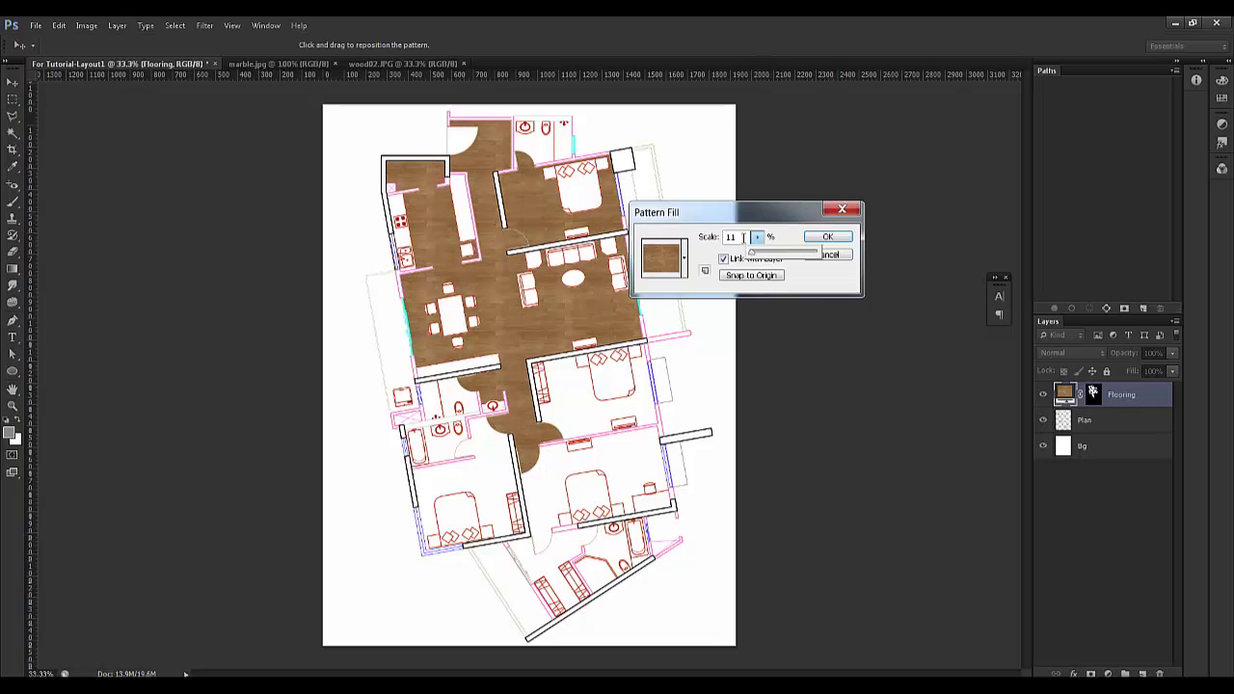
pyautogui.click(695, 237)
pyautogui.moveTo(693, 238); pyautogui.dragTo(787, 256)
pyautogui.click(766, 277)
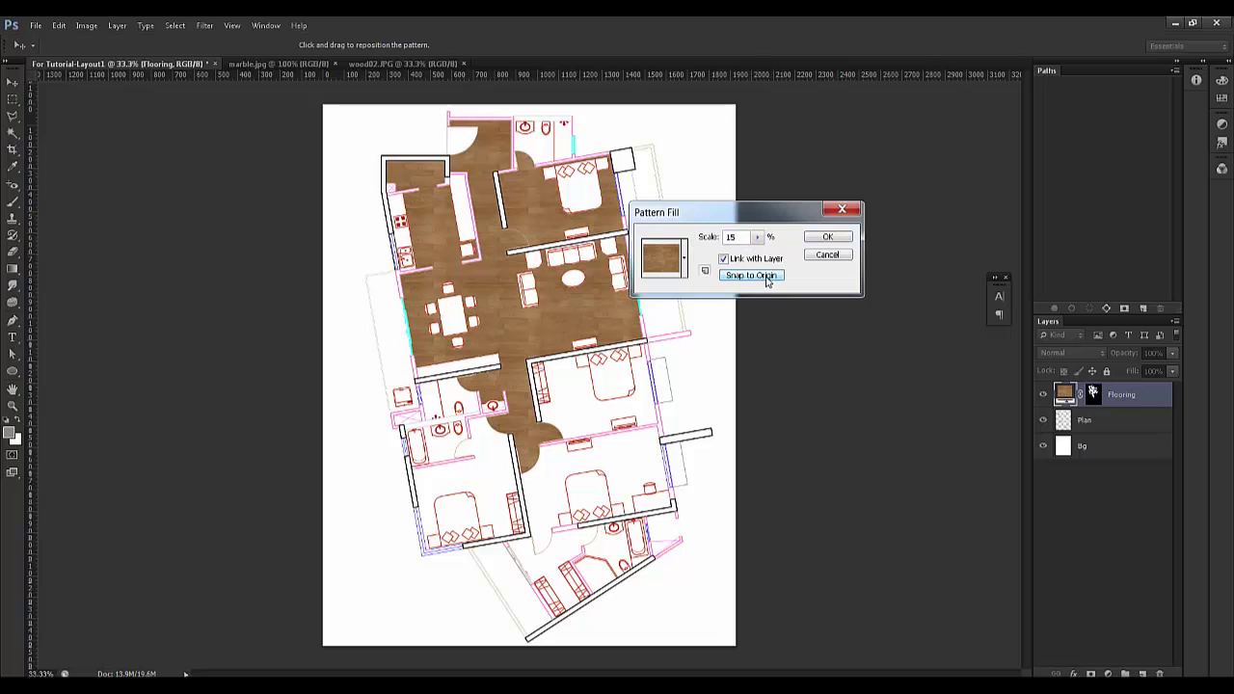
pyautogui.click(706, 272)
pyautogui.click(618, 276)
pyautogui.click(829, 237)
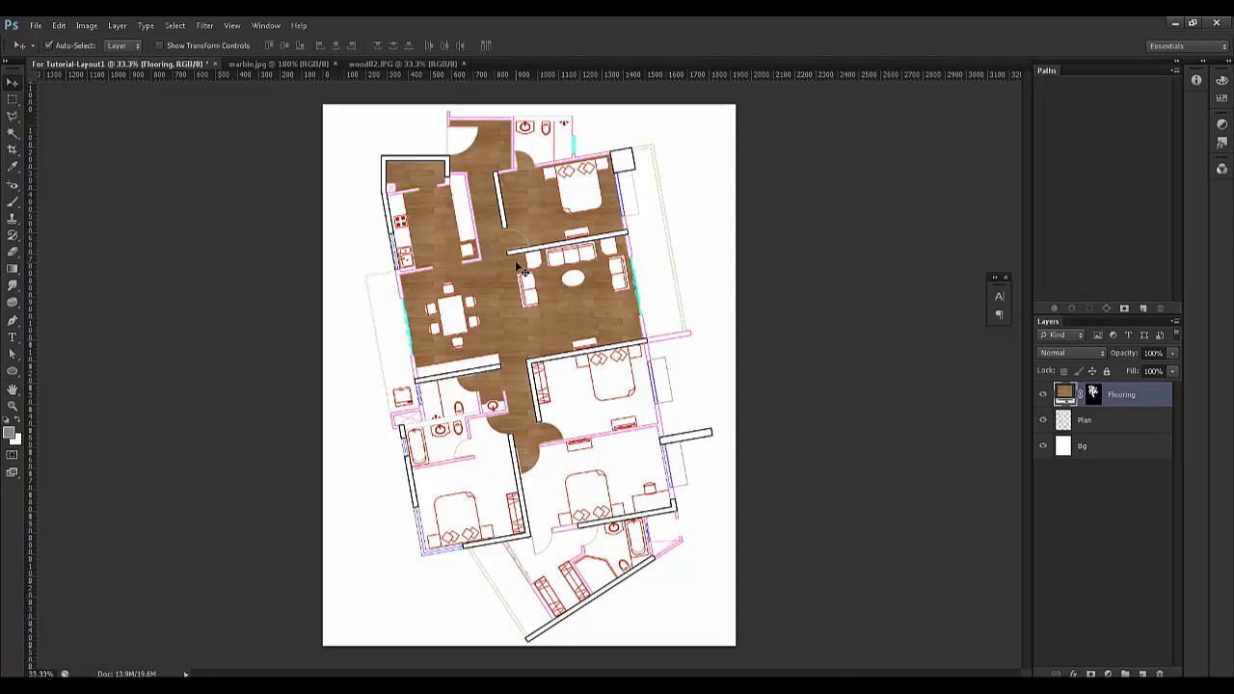
# - On the Plan layer, select the insides of the black walls around the lower and middle bedrooms with the Magic Wand, adding each to the selection
pyautogui.hotkey('ctrl', '+')
pyautogui.hotkey('ctrl', '+')
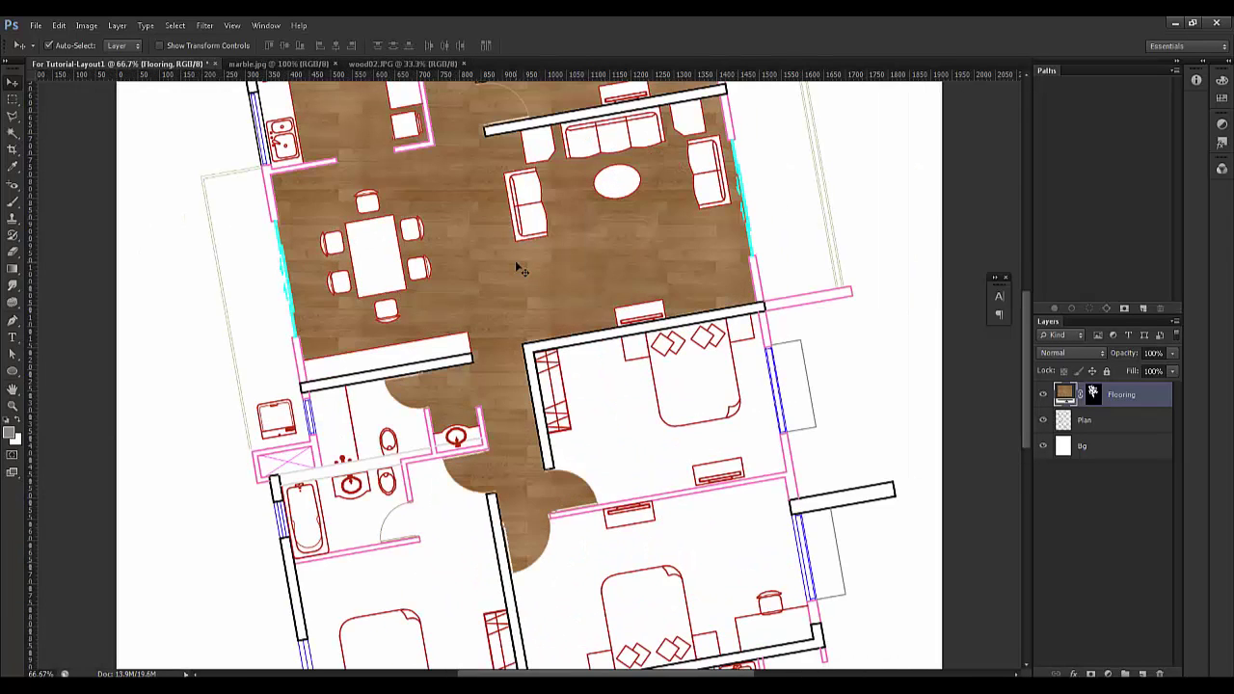
pyautogui.moveTo(569, 269); pyautogui.dragTo(568, 491)
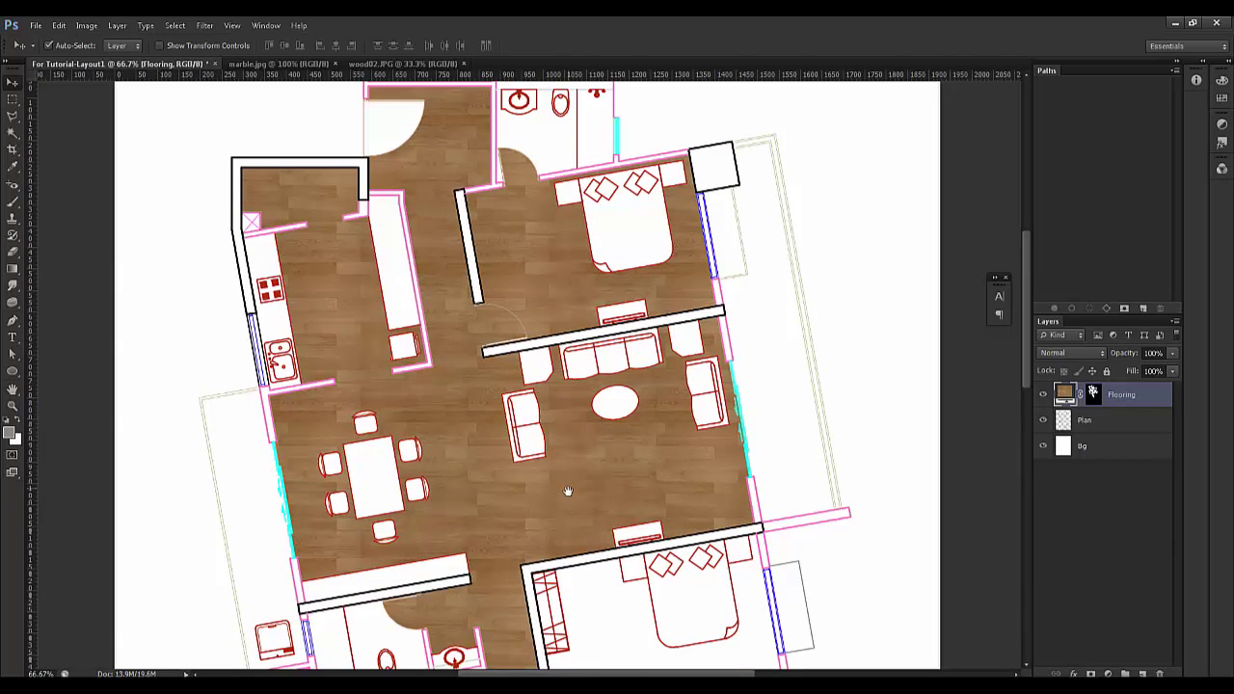
pyautogui.scroll(-7, 567, 495)
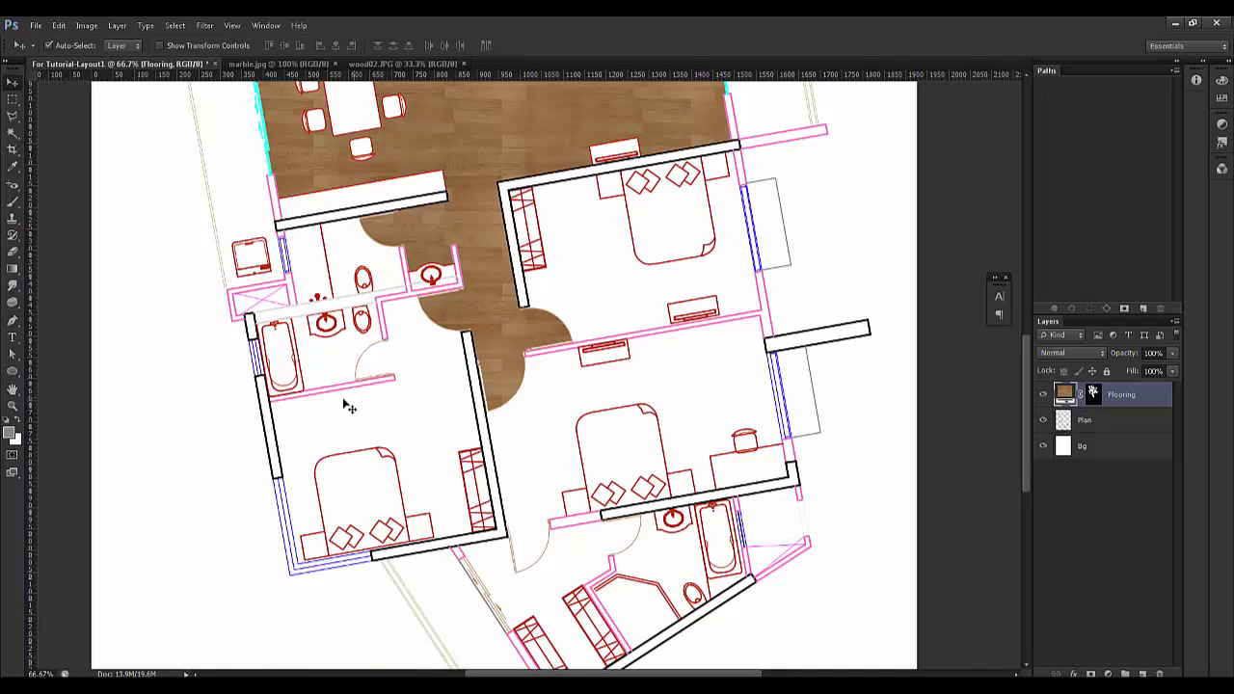
pyautogui.click(11, 132)
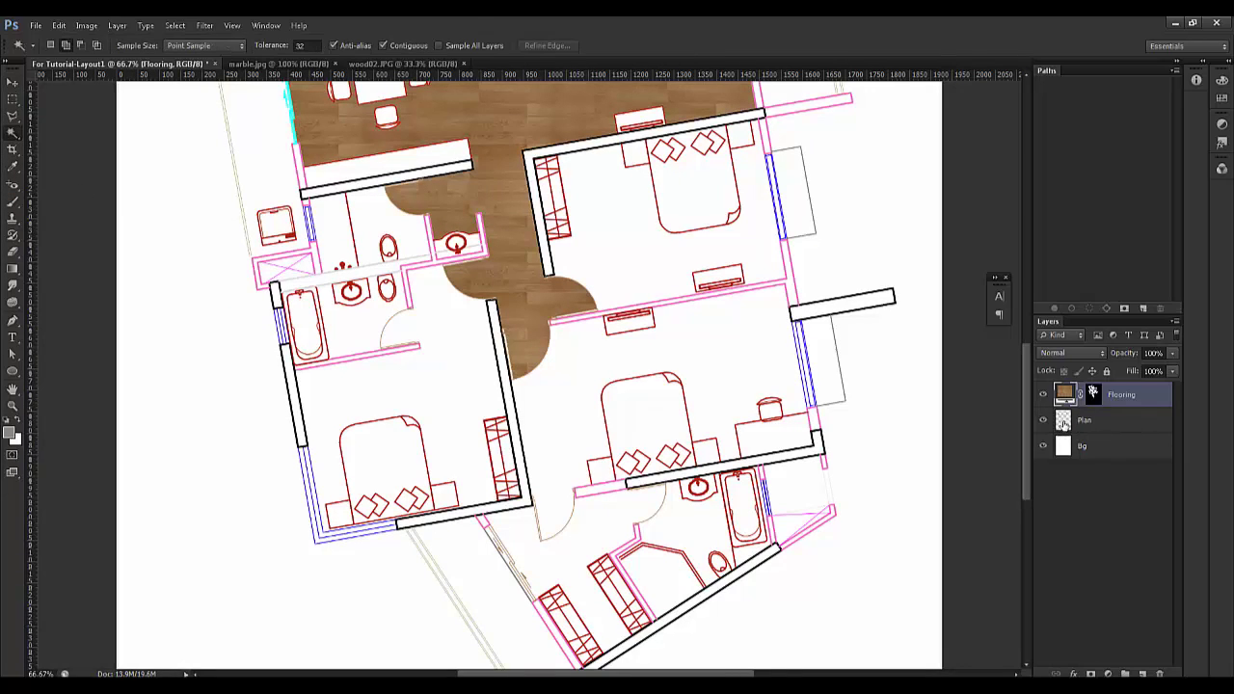
pyautogui.click(1063, 422)
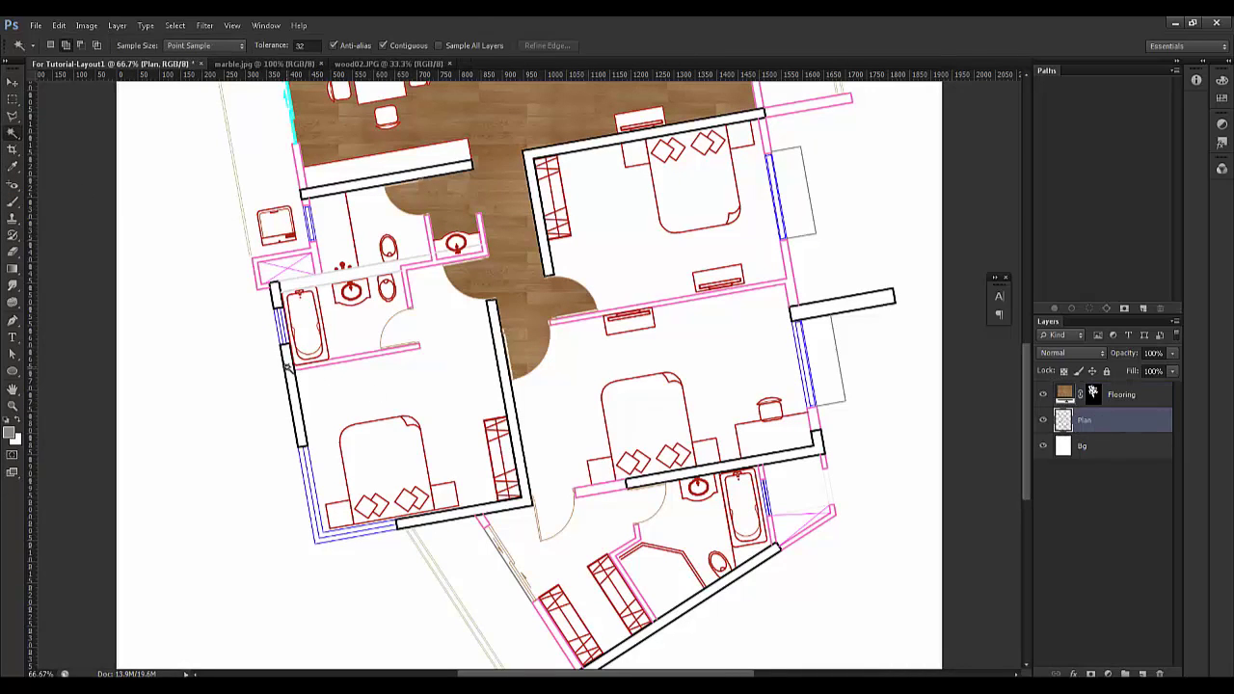
pyautogui.click(286, 366)
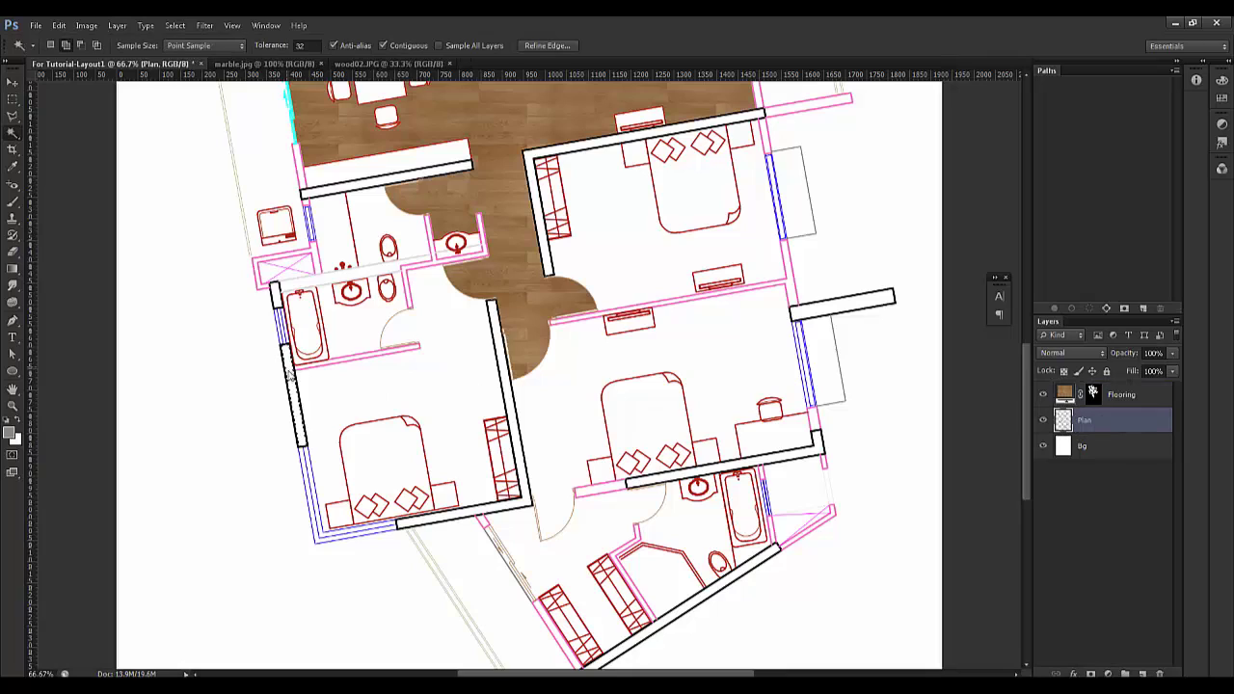
pyautogui.click(65, 46)
pyautogui.click(502, 337)
pyautogui.click(839, 307)
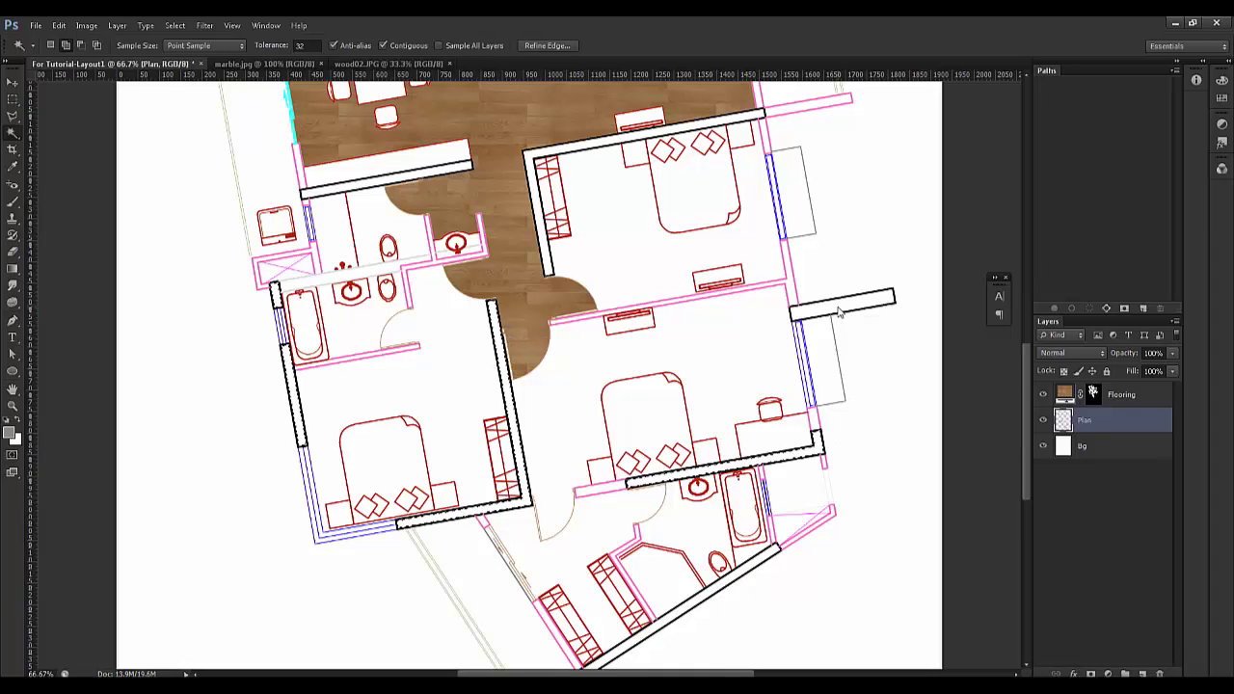
pyautogui.click(691, 128)
pyautogui.click(386, 179)
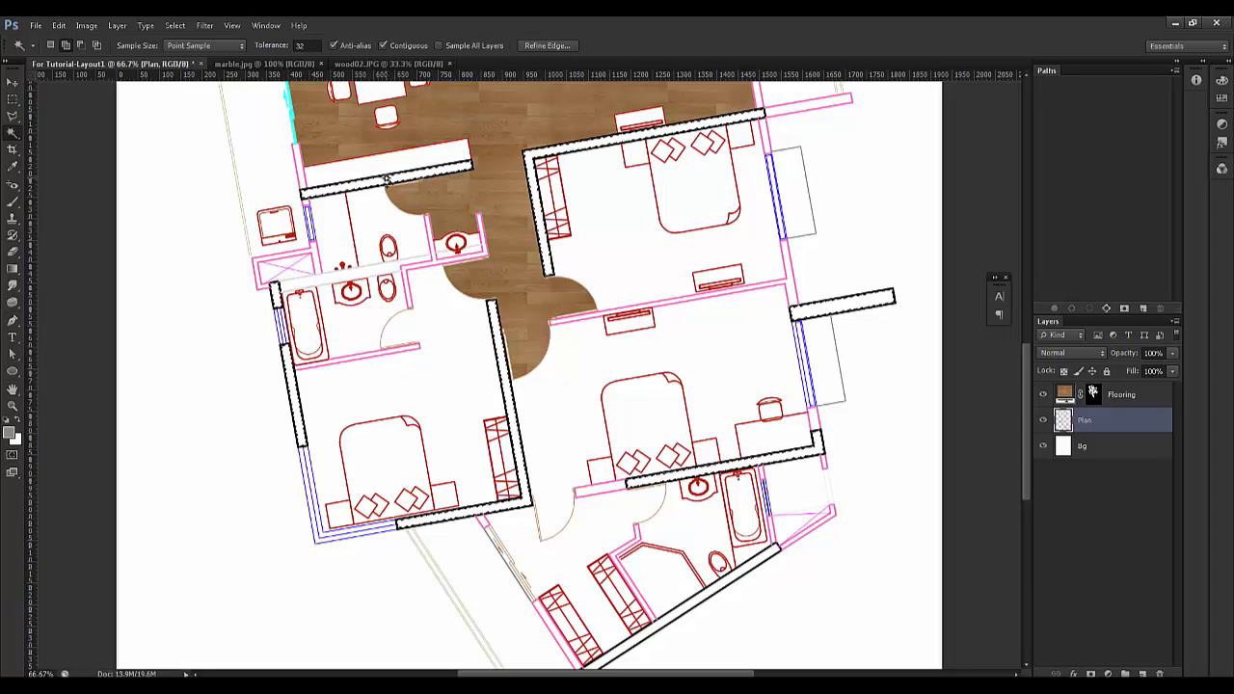
# - Add the pink walls beside the dining area and the black walls around the kitchen and upper bedroom to the selection
pyautogui.moveTo(529, 151); pyautogui.dragTo(531, 425)
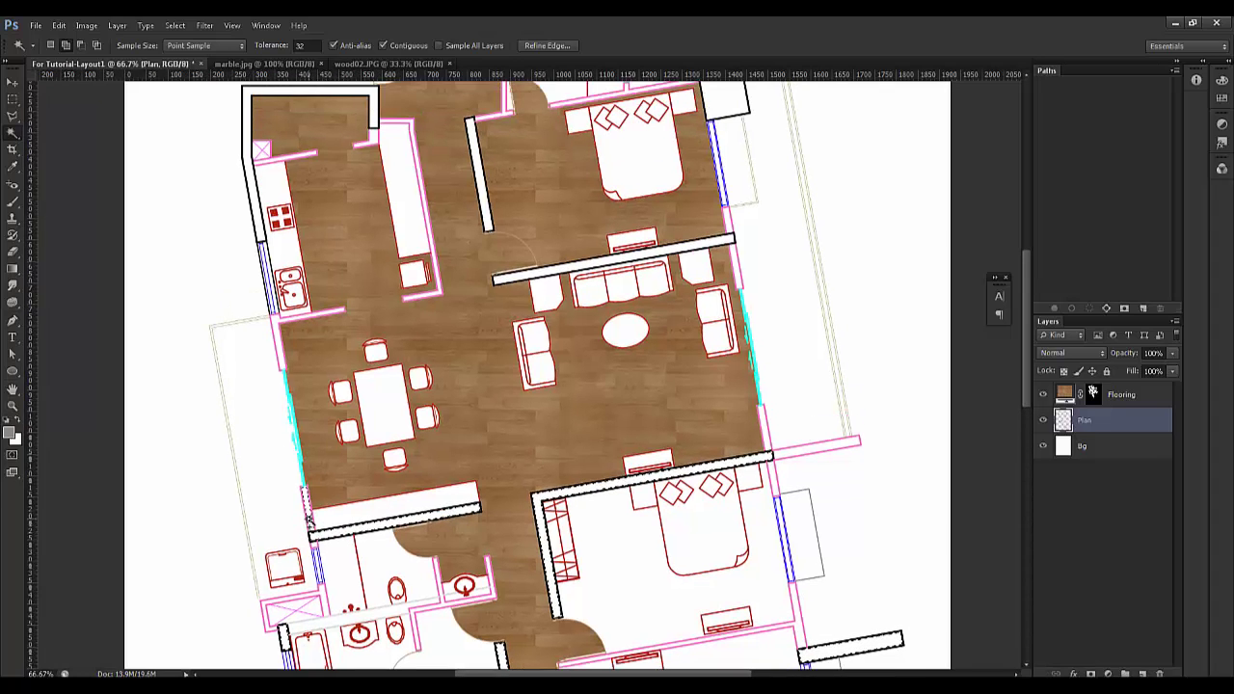
pyautogui.click(278, 320)
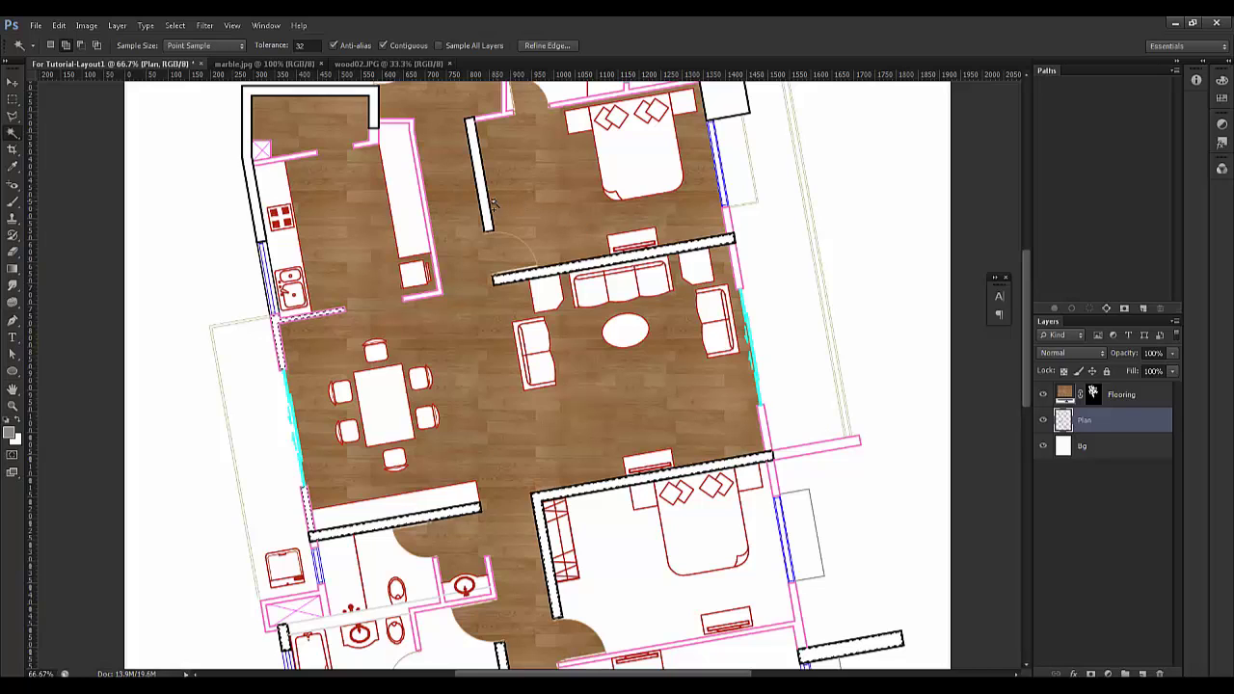
pyautogui.scroll(5, 524, 159)
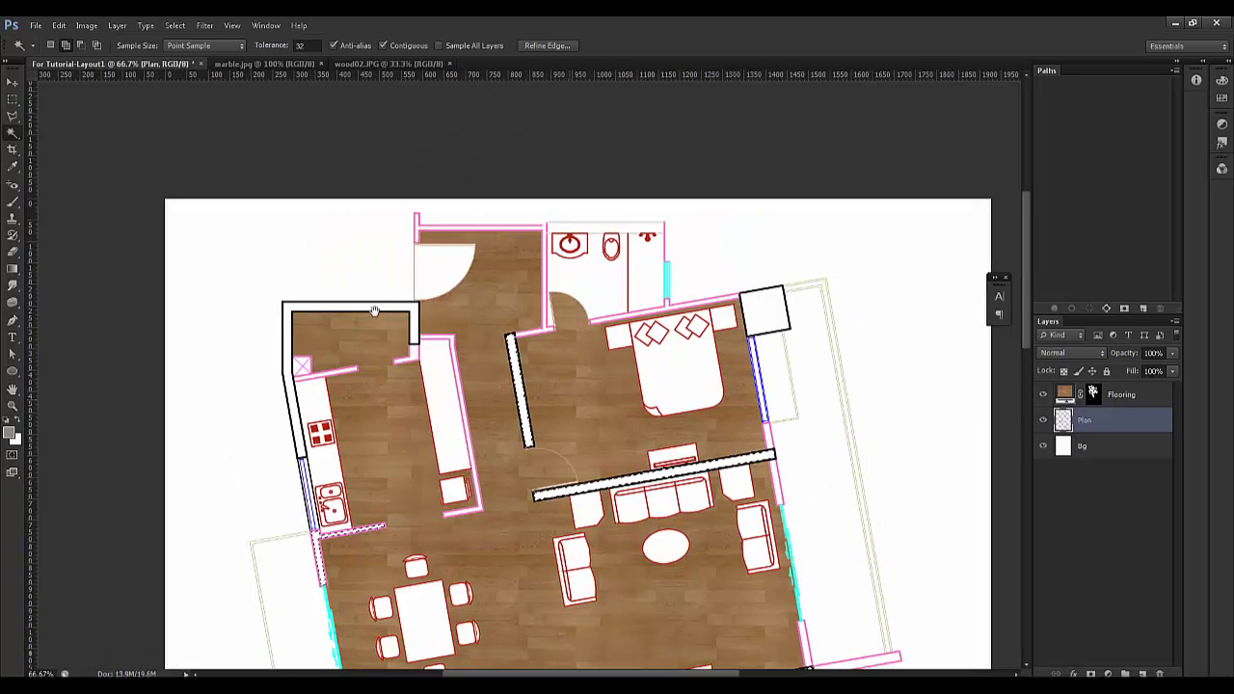
pyautogui.click(355, 331)
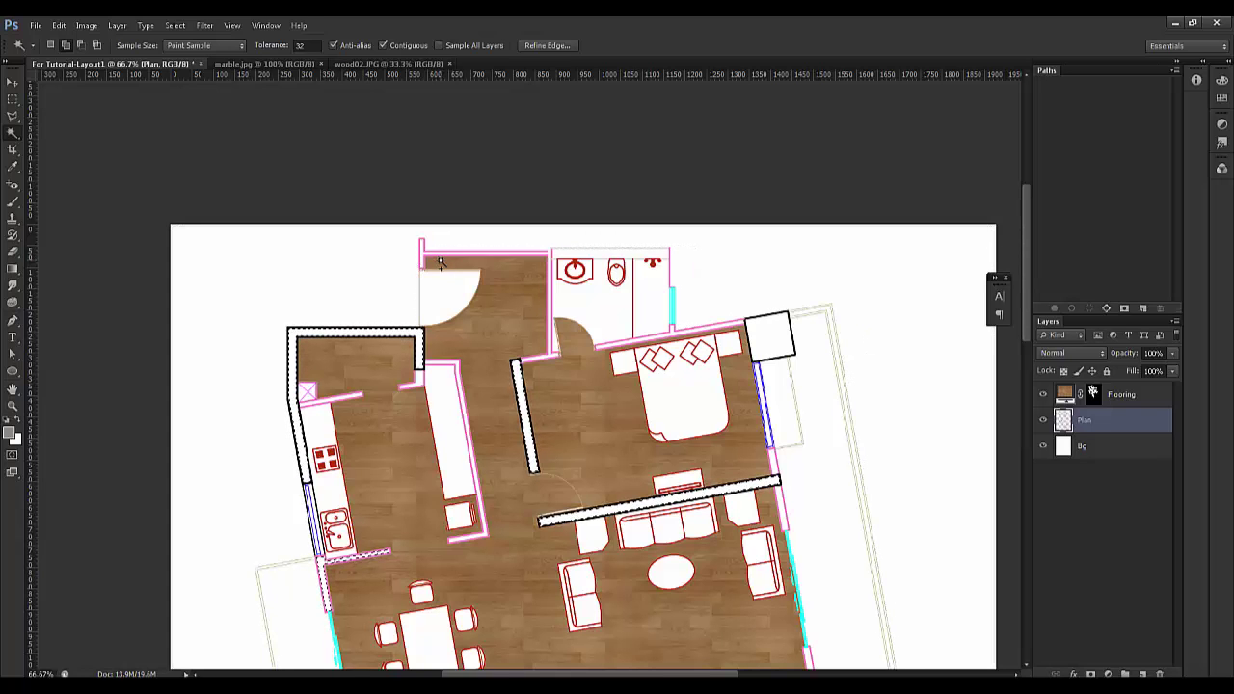
# - Try to add the pink wall between the entrance and the upper bathroom to the selection, and undo it
pyautogui.hotkey('ctrl', '+')
pyautogui.hotkey('ctrl', '+')
pyautogui.moveTo(540, 221); pyautogui.dragTo(469, 548)
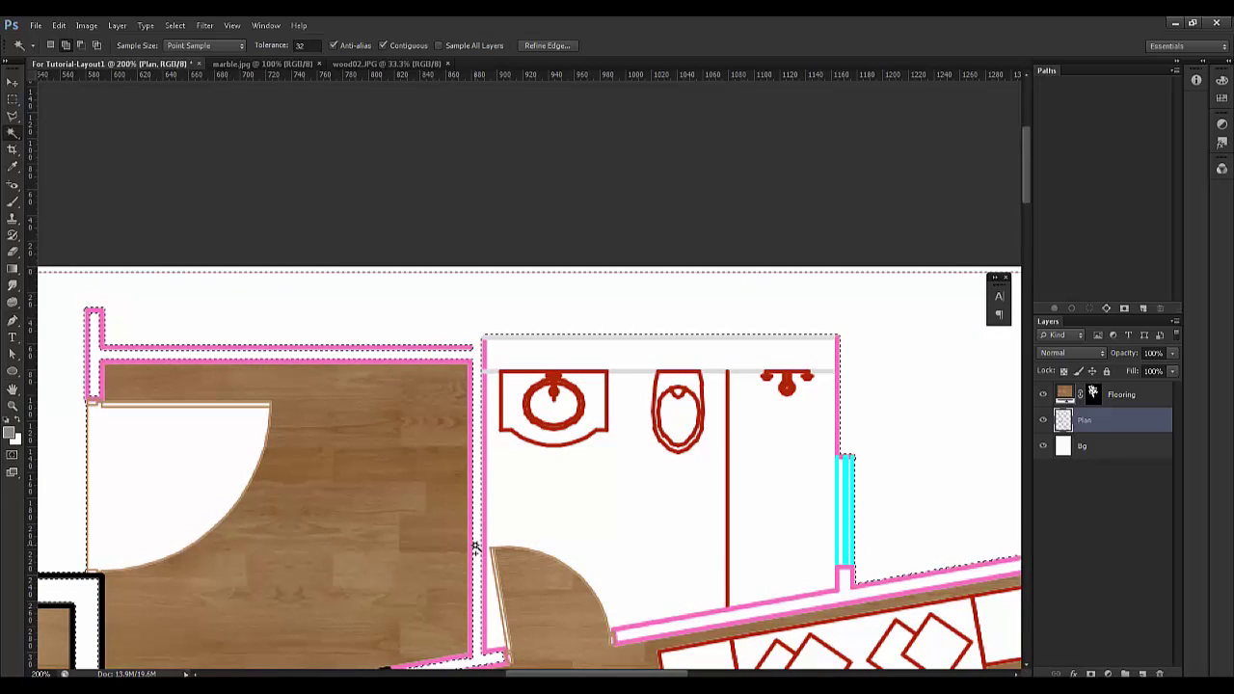
pyautogui.hotkey('ctrl', 'd')
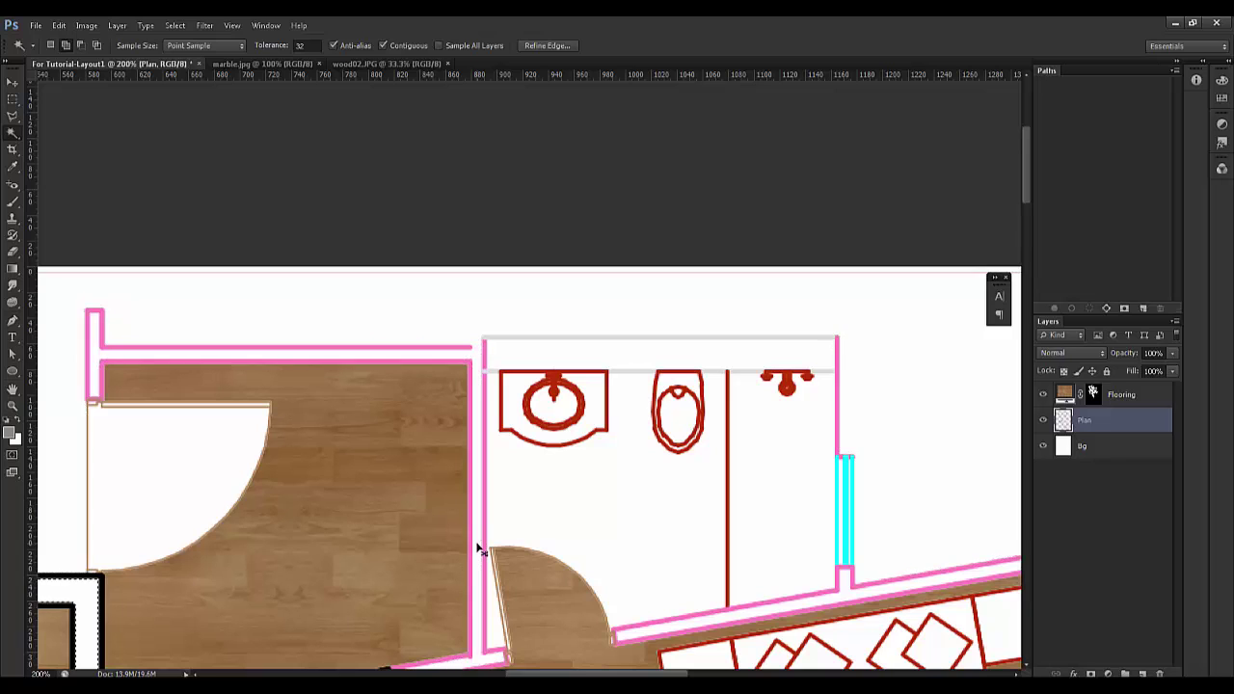
# - Add the pink wall between the upper bathroom and bedroom and the pink outer walls of the upper bedroom and living room to the selection
pyautogui.moveTo(562, 479); pyautogui.dragTo(444, 344)
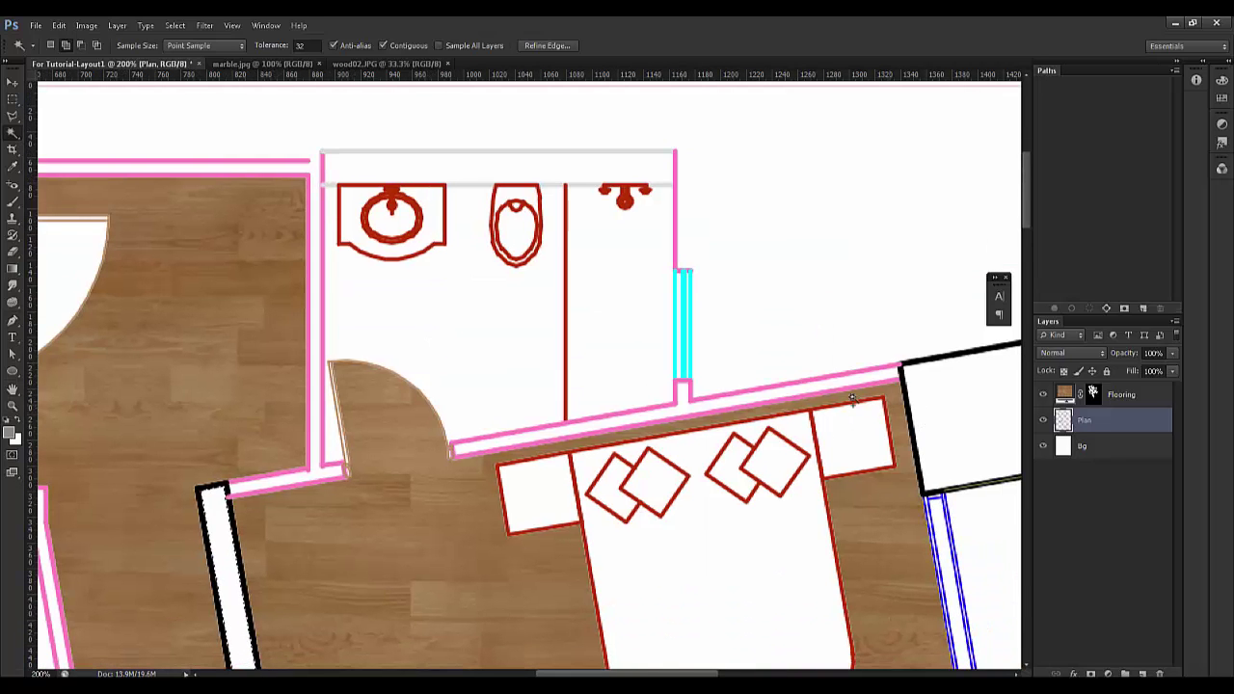
pyautogui.moveTo(925, 537); pyautogui.dragTo(568, 286)
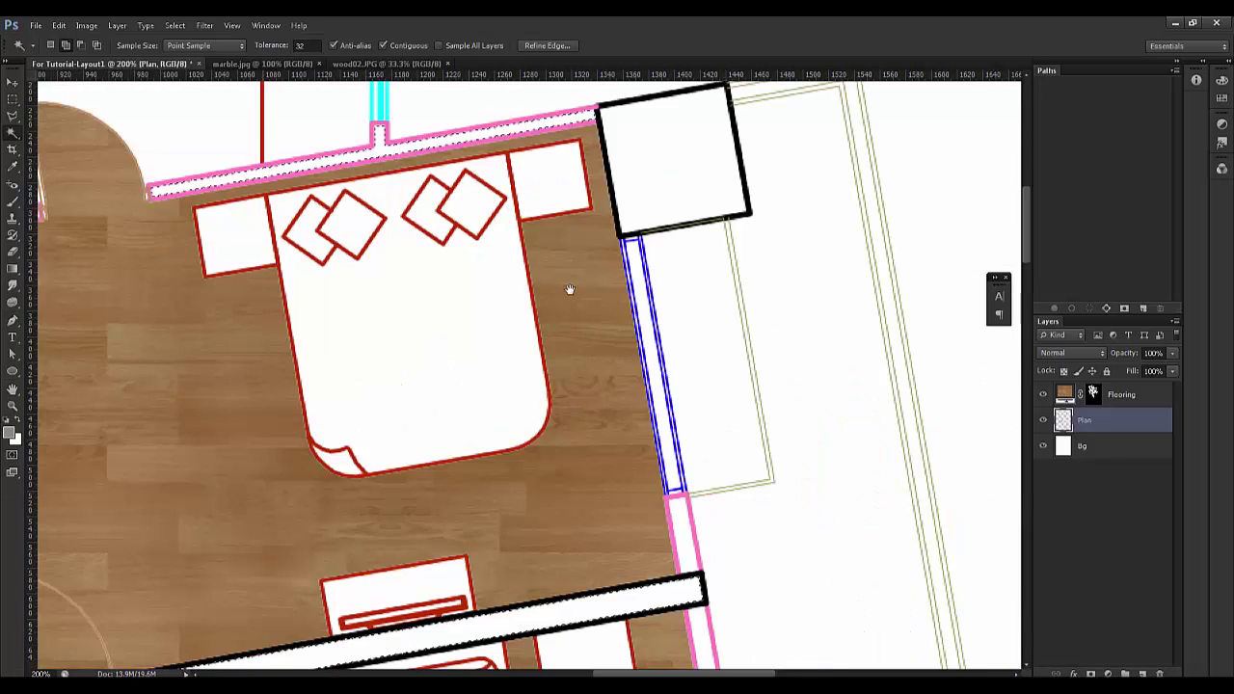
pyautogui.moveTo(733, 502); pyautogui.dragTo(444, 241)
pyautogui.moveTo(664, 577); pyautogui.dragTo(810, 499)
pyautogui.hotkey('ctrl', 'r')
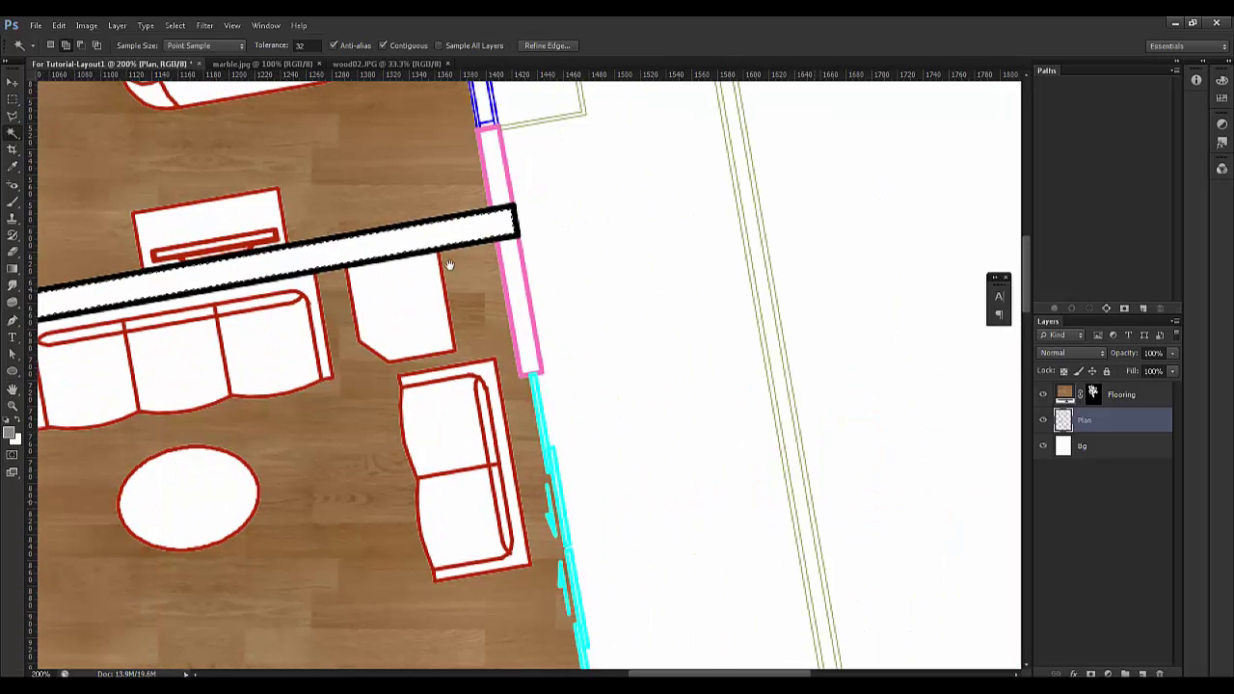
pyautogui.click(517, 281)
# - Add the pink balcony wall beside the living room, the lower bedrooms' pink outer walls and the pink wall dividing them to the selection
pyautogui.moveTo(430, 536); pyautogui.dragTo(738, 463)
pyautogui.hotkey('ctrl', '-')
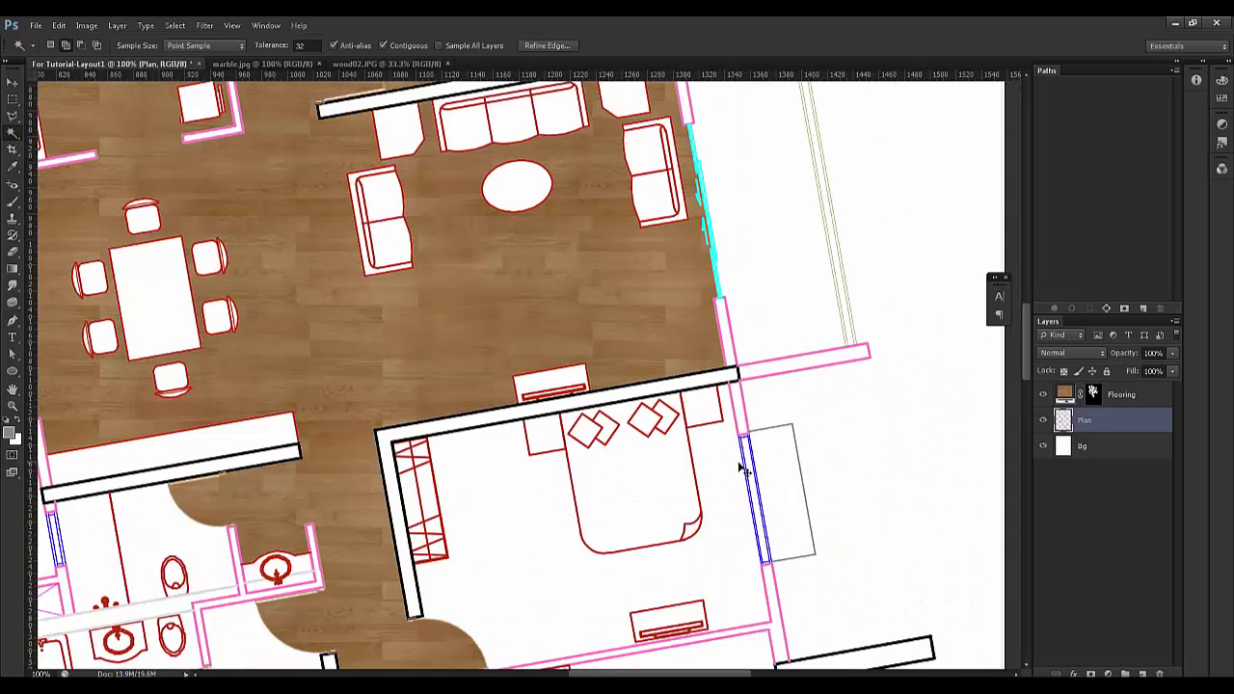
pyautogui.click(762, 372)
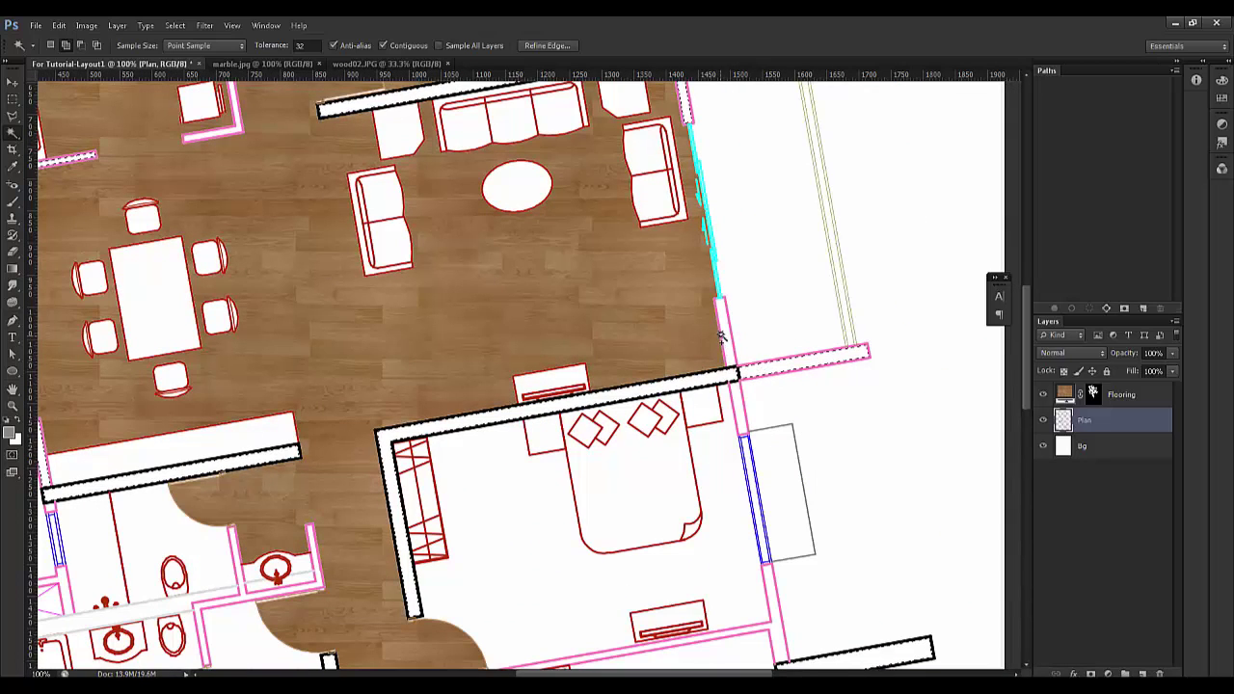
pyautogui.moveTo(640, 420); pyautogui.dragTo(637, 385)
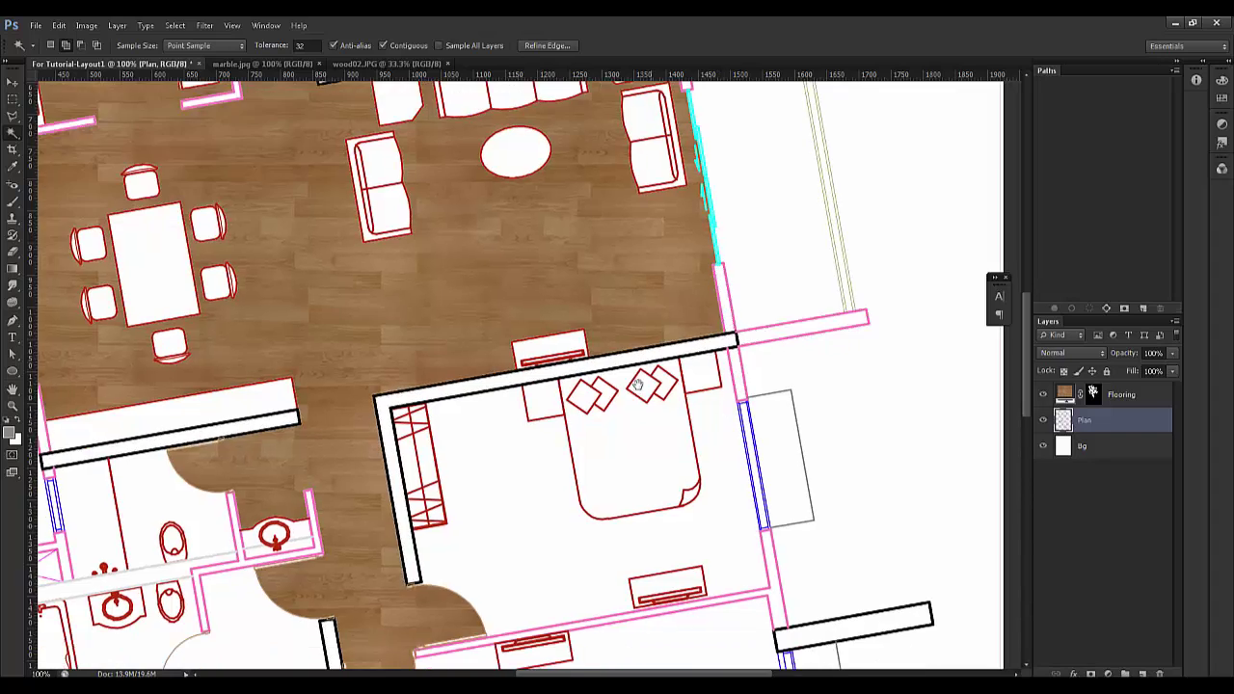
pyautogui.scroll(-8, 637, 384)
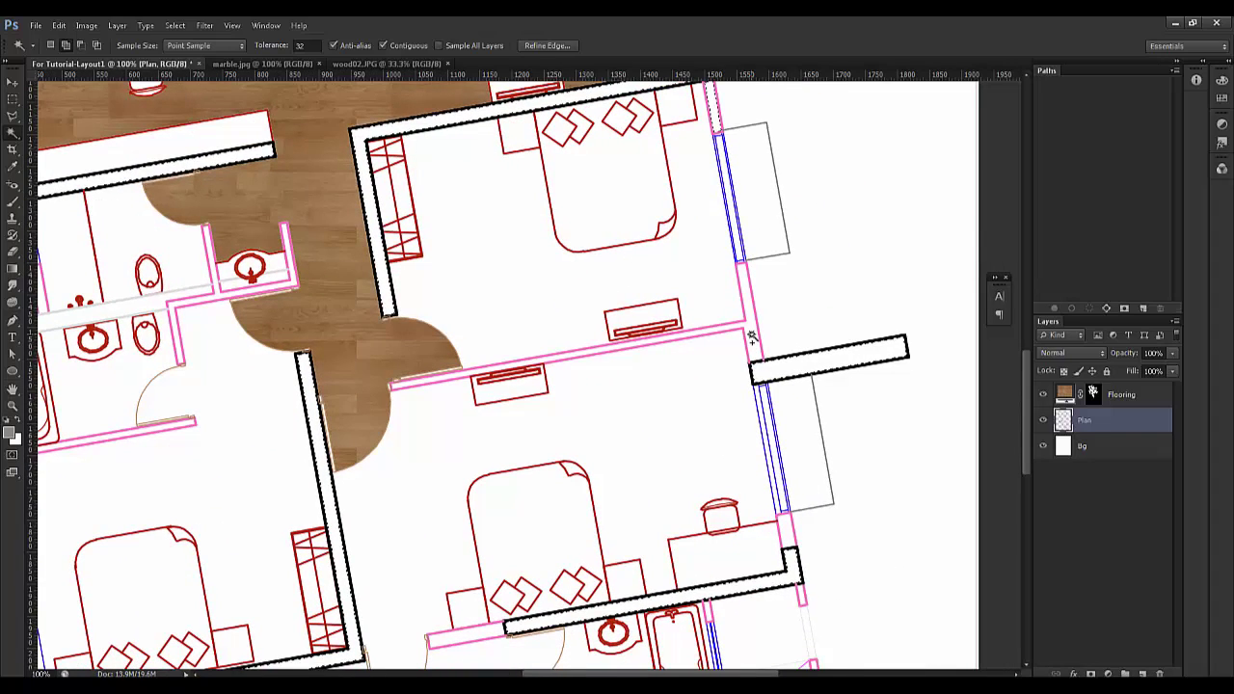
pyautogui.click(751, 335)
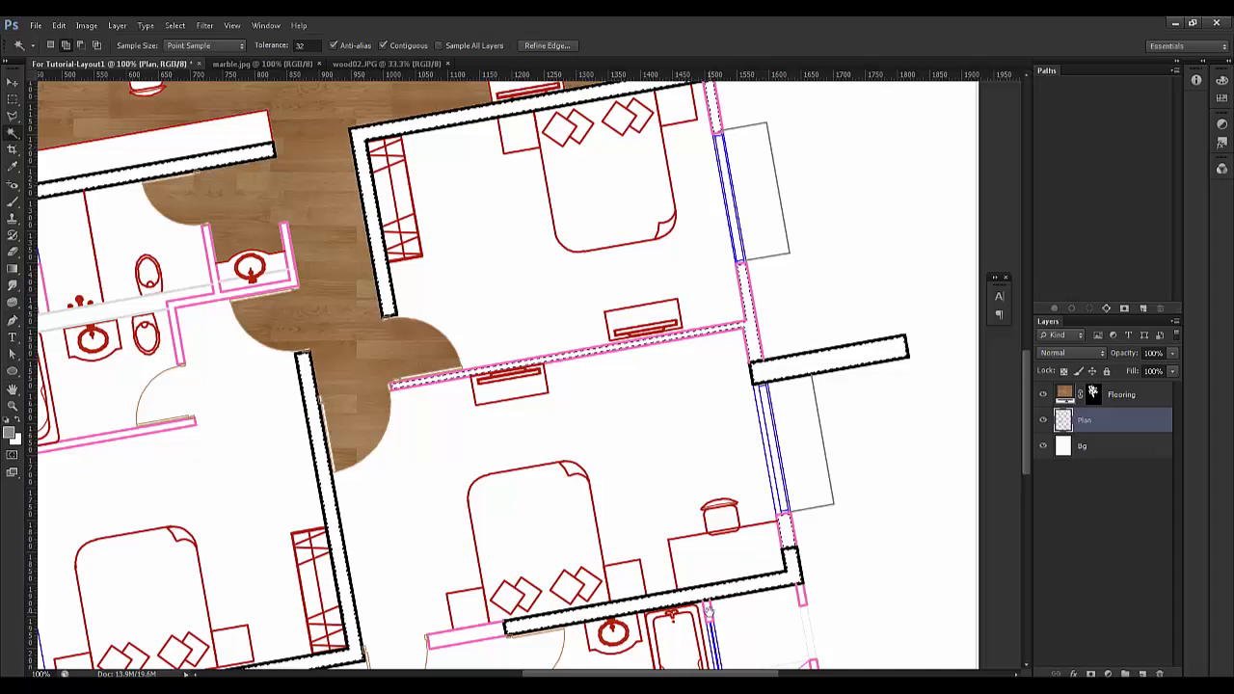
# - Add the pink walls around the lowest bathroom, the wardrobes, the sliding door and the adjoining bedroom doorway to the selection
pyautogui.moveTo(707, 610); pyautogui.dragTo(665, 331)
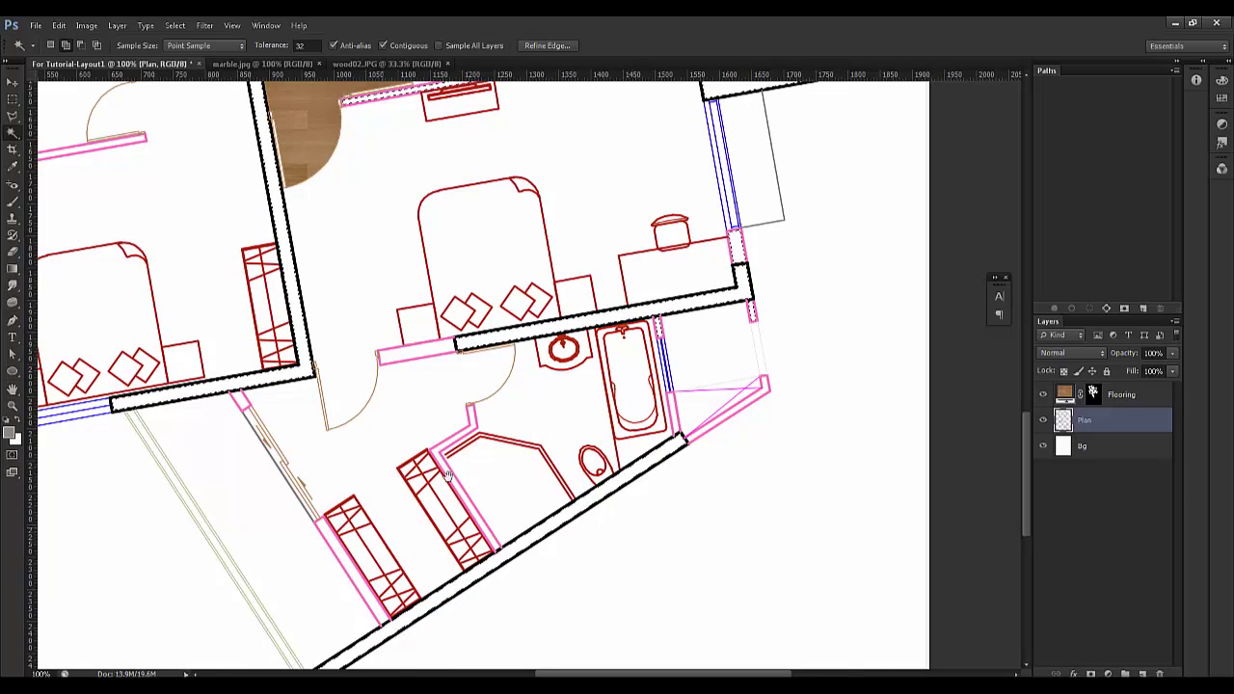
pyautogui.moveTo(384, 530); pyautogui.dragTo(742, 352)
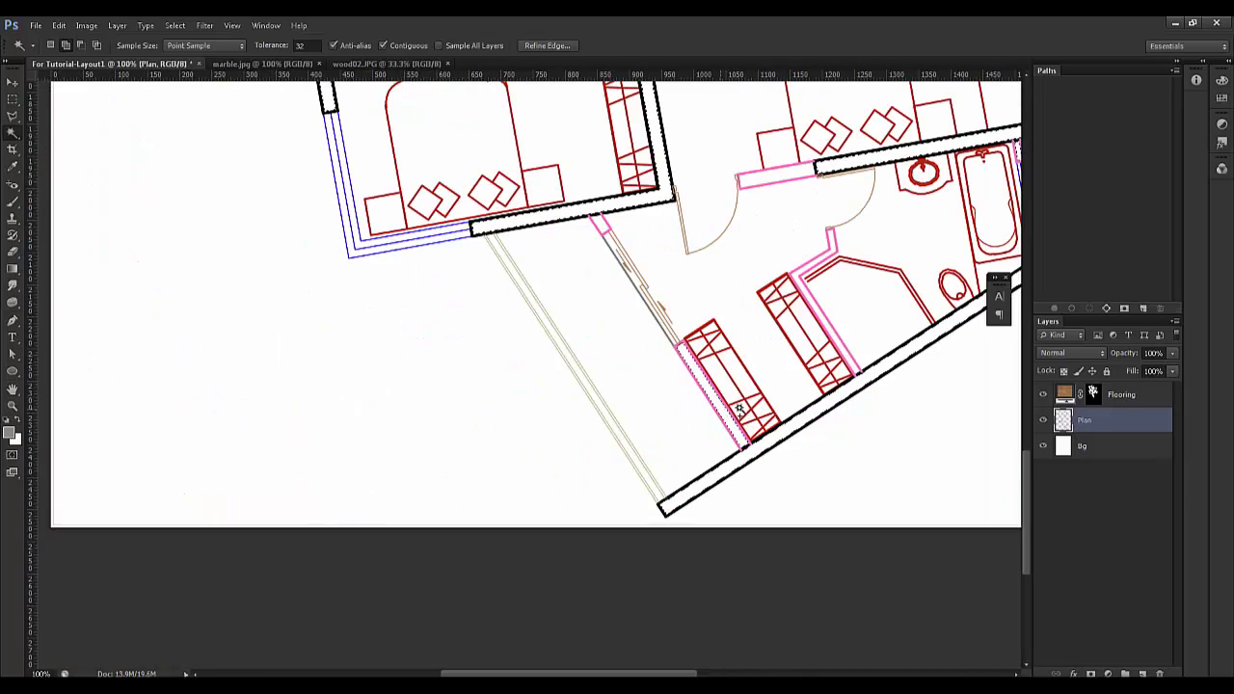
pyautogui.keyDown('shift'); pyautogui.click(721, 410); pyautogui.keyUp('shift')
pyautogui.keyDown('shift'); pyautogui.click(821, 314); pyautogui.keyUp('shift')
pyautogui.moveTo(632, 232); pyautogui.dragTo(571, 376)
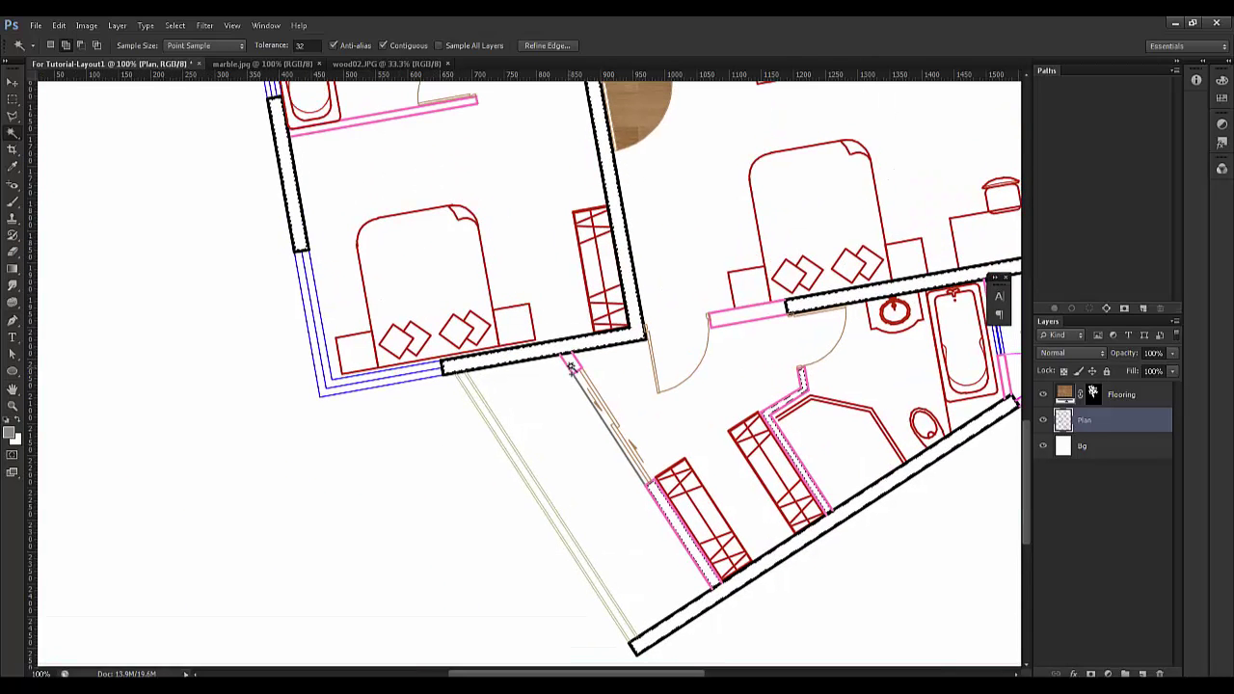
pyautogui.keyDown('shift'); pyautogui.click(571, 369); pyautogui.keyUp('shift')
pyautogui.keyDown('shift'); pyautogui.click(714, 322); pyautogui.keyUp('shift')
# - Add the pink walls around the two adjoining bathrooms, the washbasin niche and the crossed shaft to the selection
pyautogui.moveTo(692, 207); pyautogui.dragTo(640, 416)
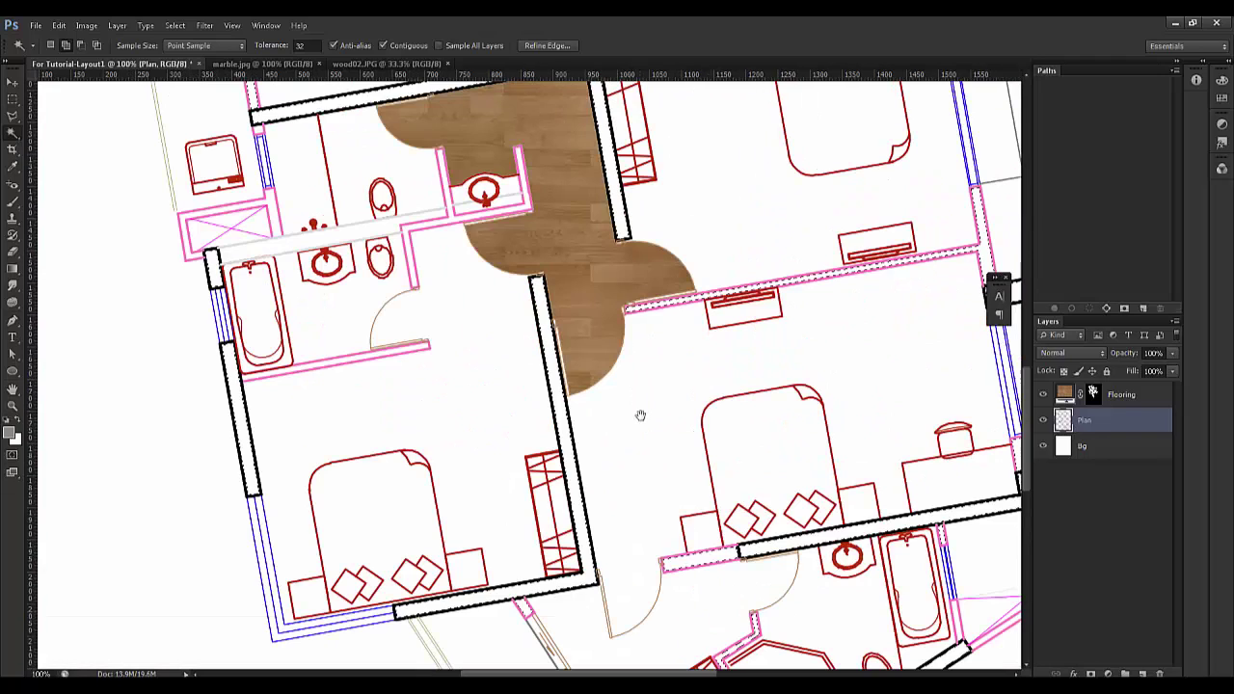
pyautogui.keyDown('shift'); pyautogui.click(297, 370); pyautogui.keyUp('shift')
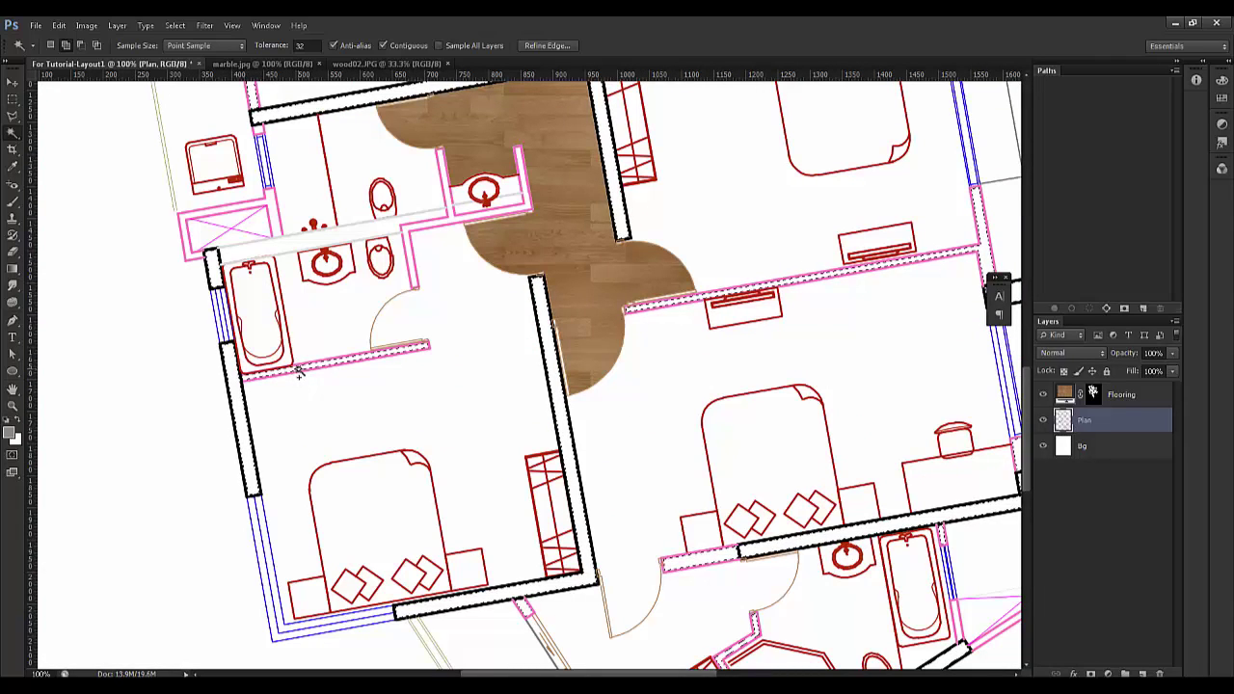
pyautogui.keyDown('shift'); pyautogui.click(412, 252); pyautogui.keyUp('shift')
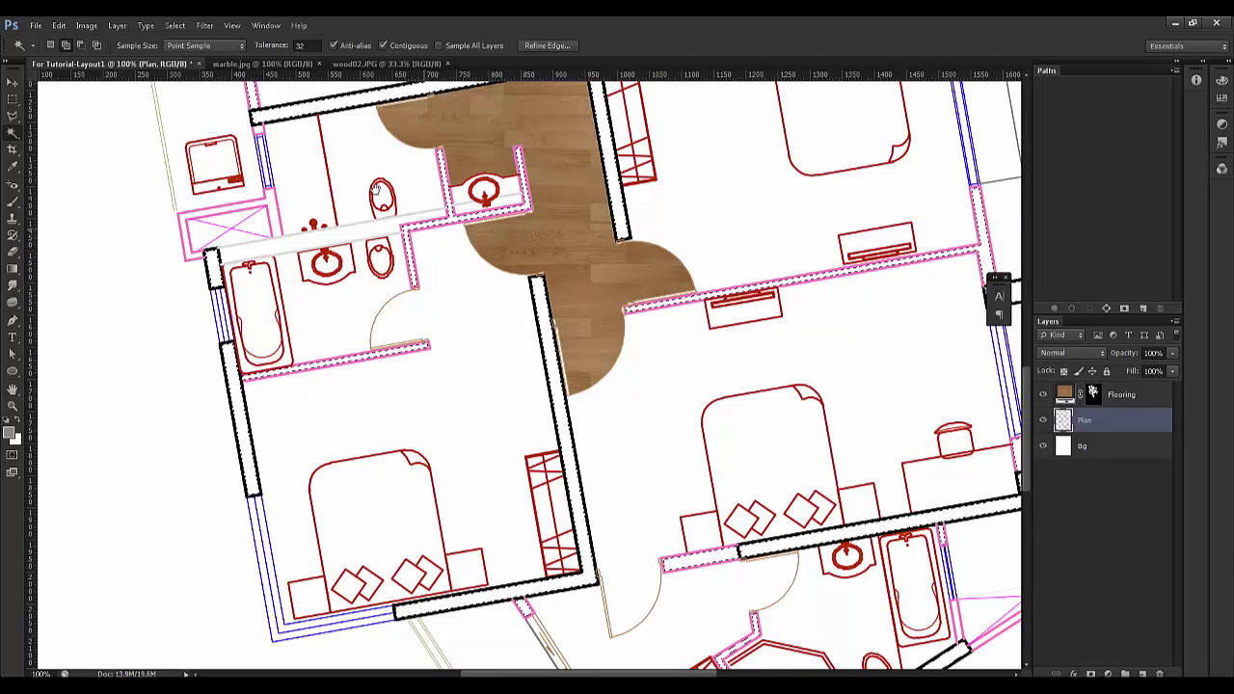
pyautogui.scroll(3, 378, 193)
pyautogui.hscroll(-4, 415, 270)
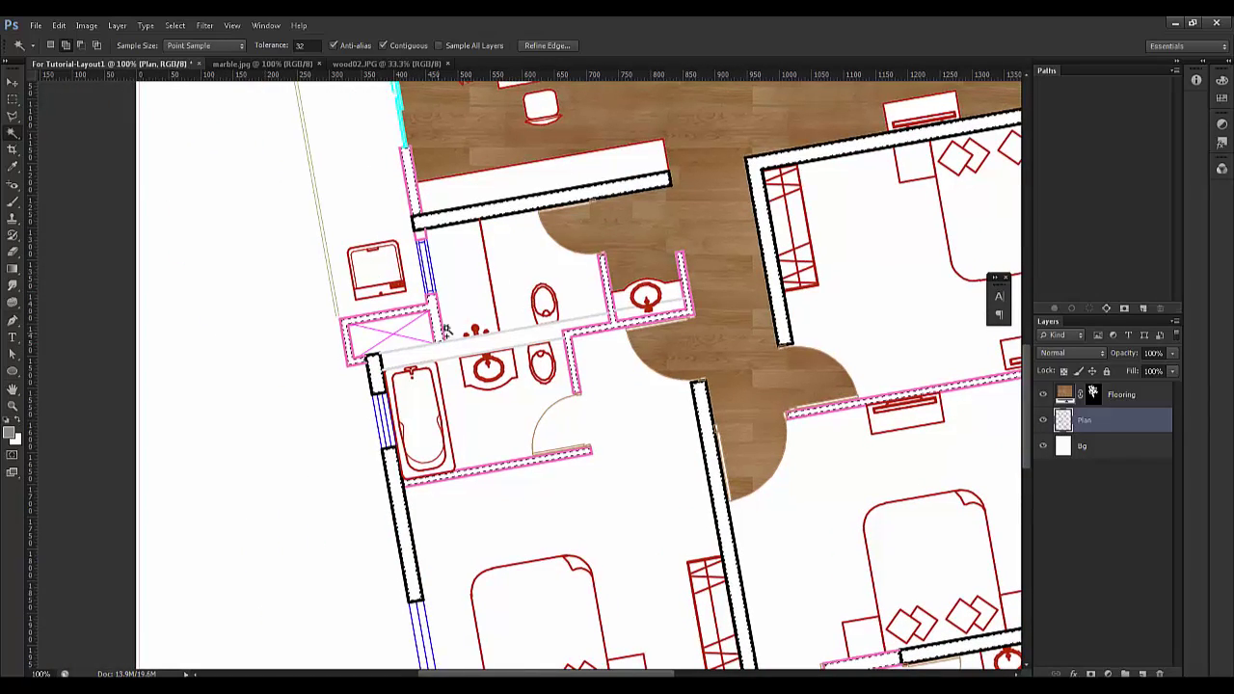
# - Add the pink partition walls of the kitchen and the long pink wall behind its storage counter to the selection
pyautogui.scroll(10, 445, 331)
pyautogui.hscroll(-3, 446, 330)
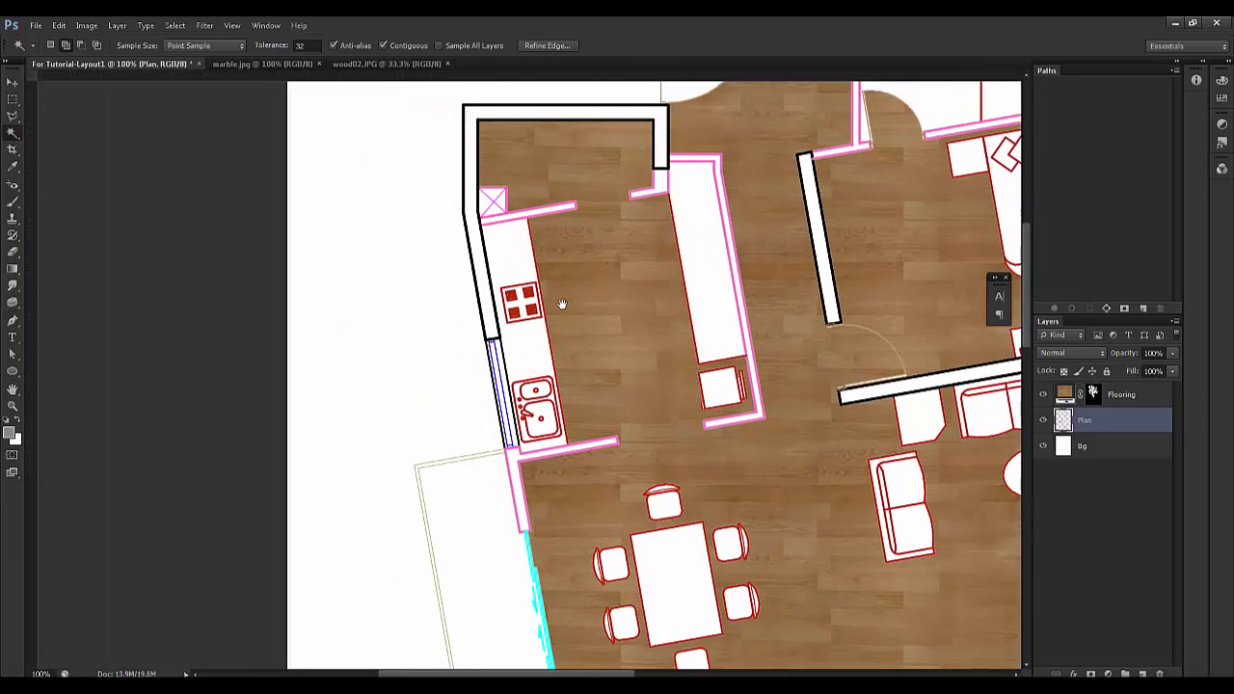
pyautogui.scroll(1, 562, 304)
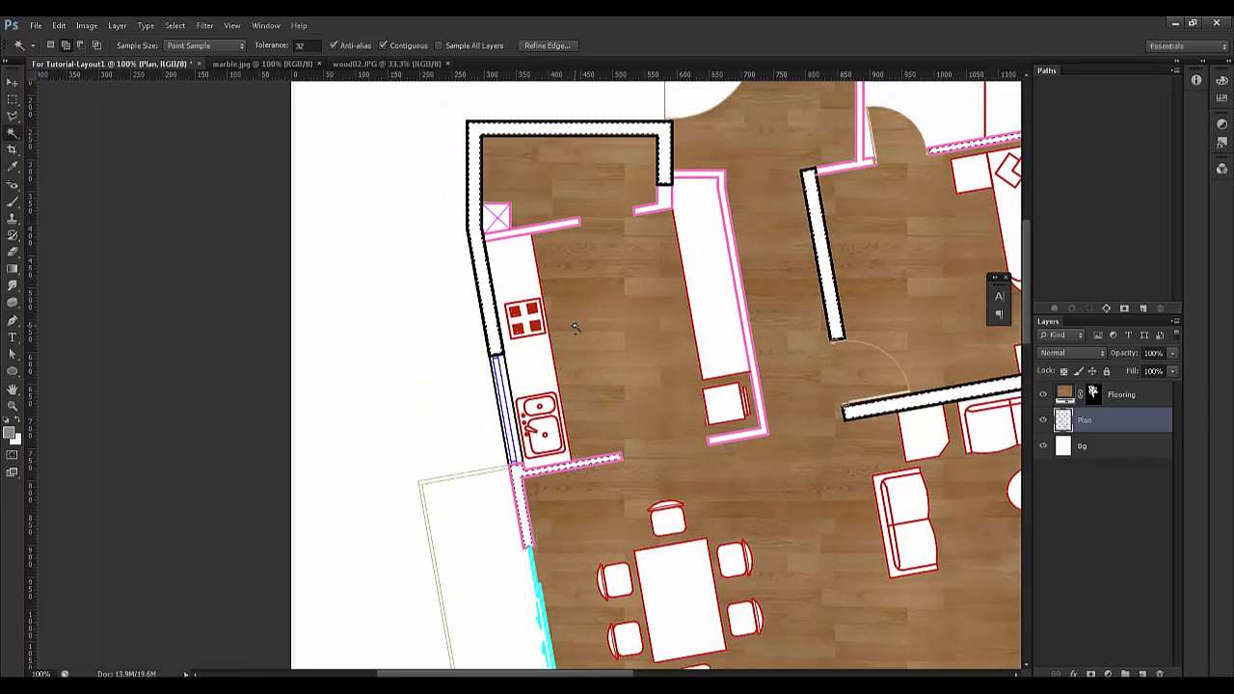
pyautogui.keyDown('shift'); pyautogui.click(526, 231); pyautogui.keyUp('shift')
pyautogui.keyDown('shift'); pyautogui.click(662, 208); pyautogui.keyUp('shift')
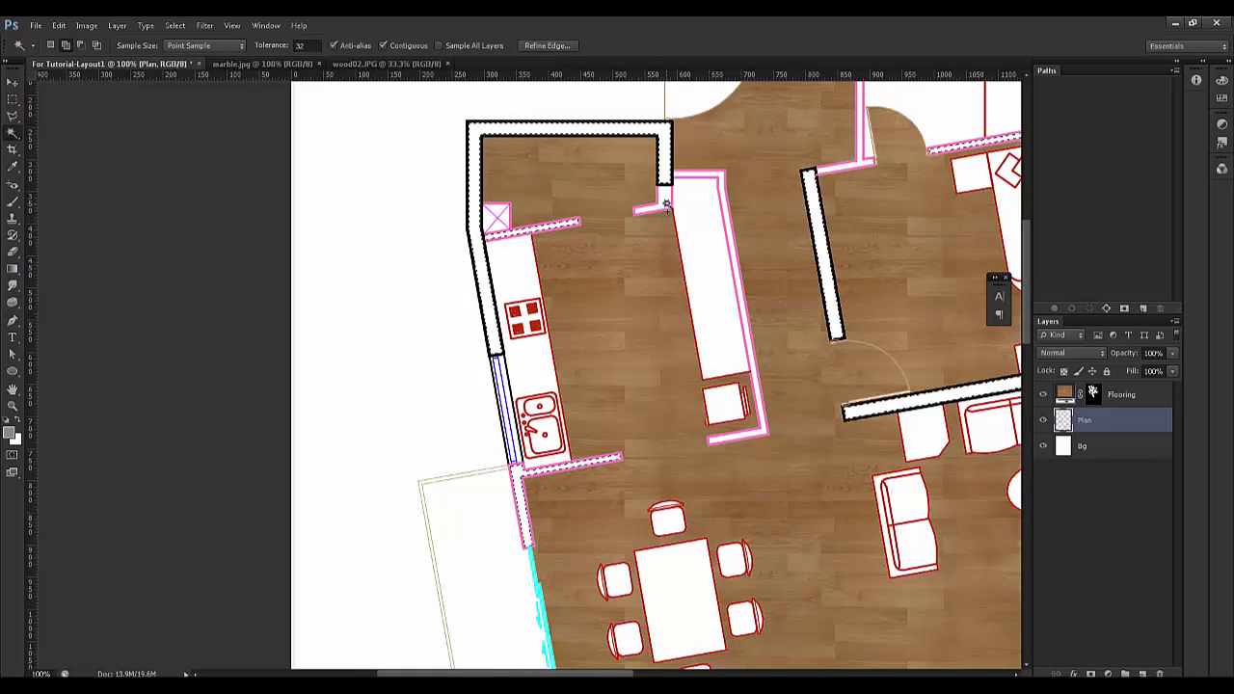
pyautogui.keyDown('shift'); pyautogui.click(717, 180); pyautogui.keyUp('shift')
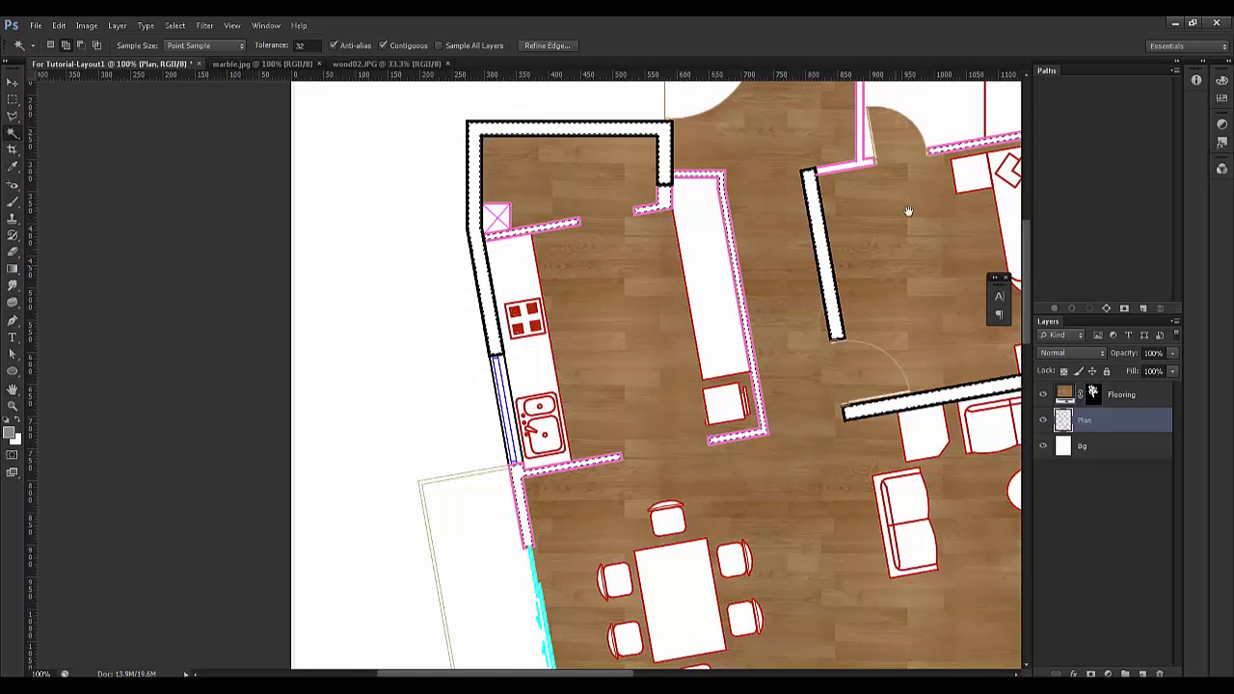
# - Try to add the grey-outlined outer wall strip of the upper bathroom to the selection, and undo it
pyautogui.moveTo(908, 210); pyautogui.dragTo(578, 408)
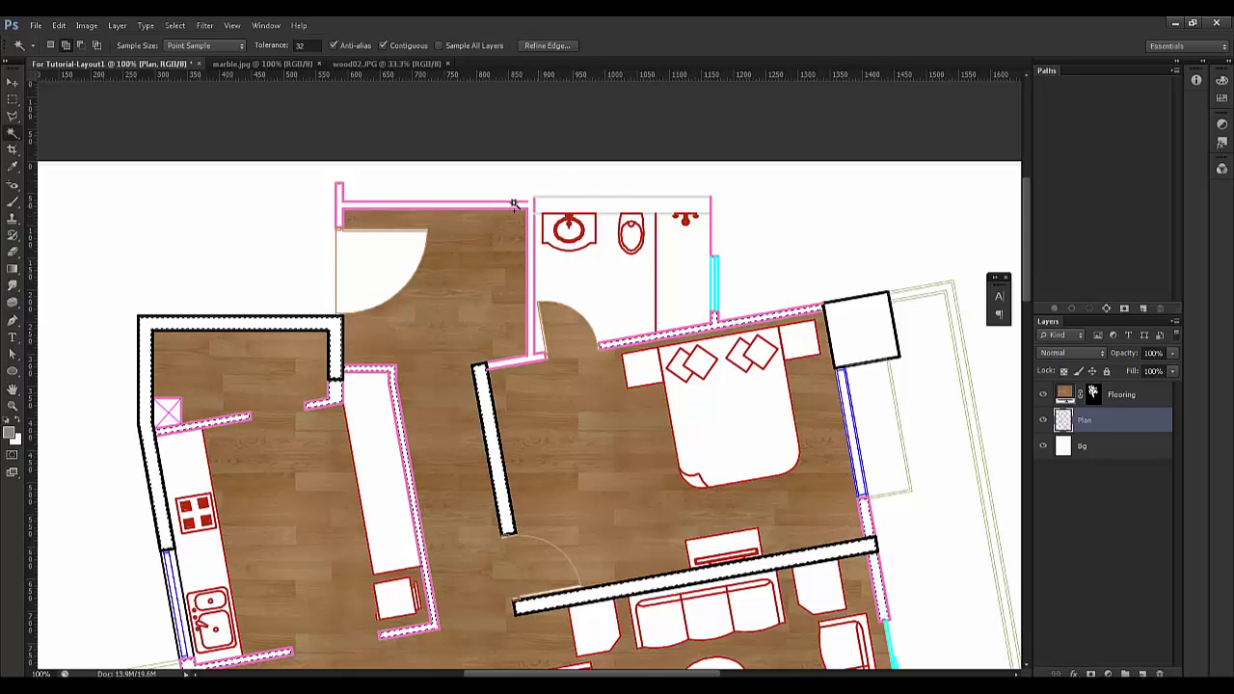
pyautogui.keyDown('shift'); pyautogui.click(631, 204); pyautogui.keyUp('shift')
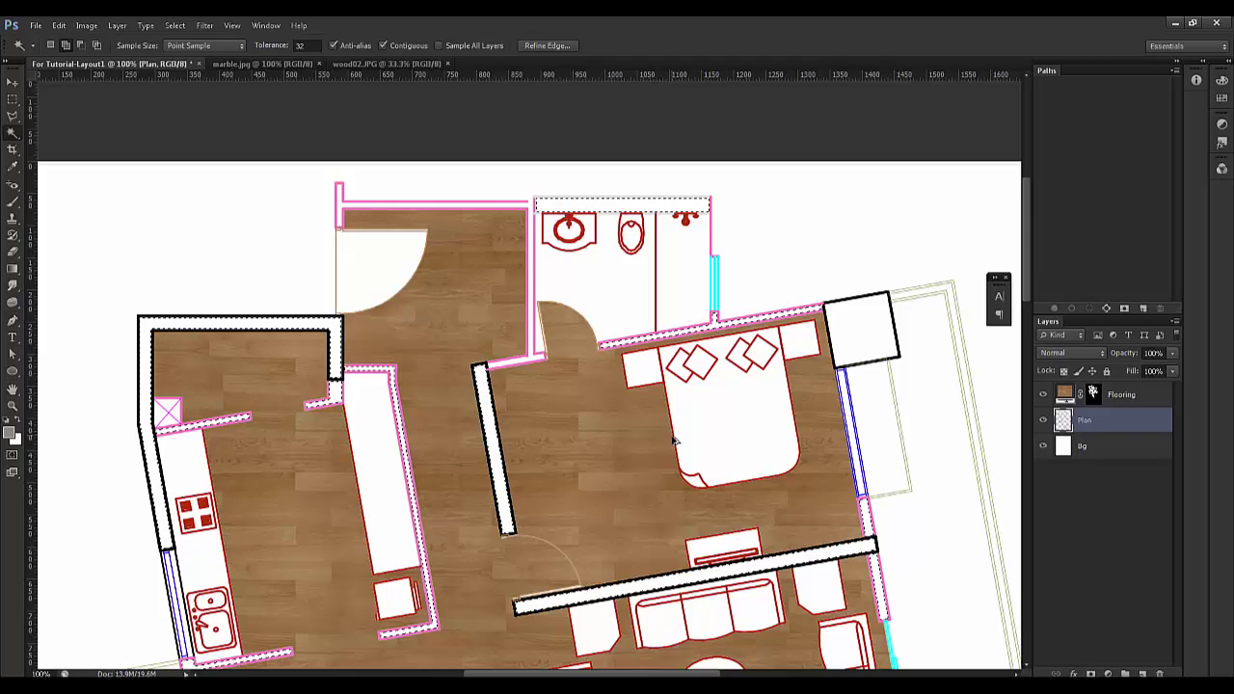
pyautogui.hotkey('ctrl', 'z')
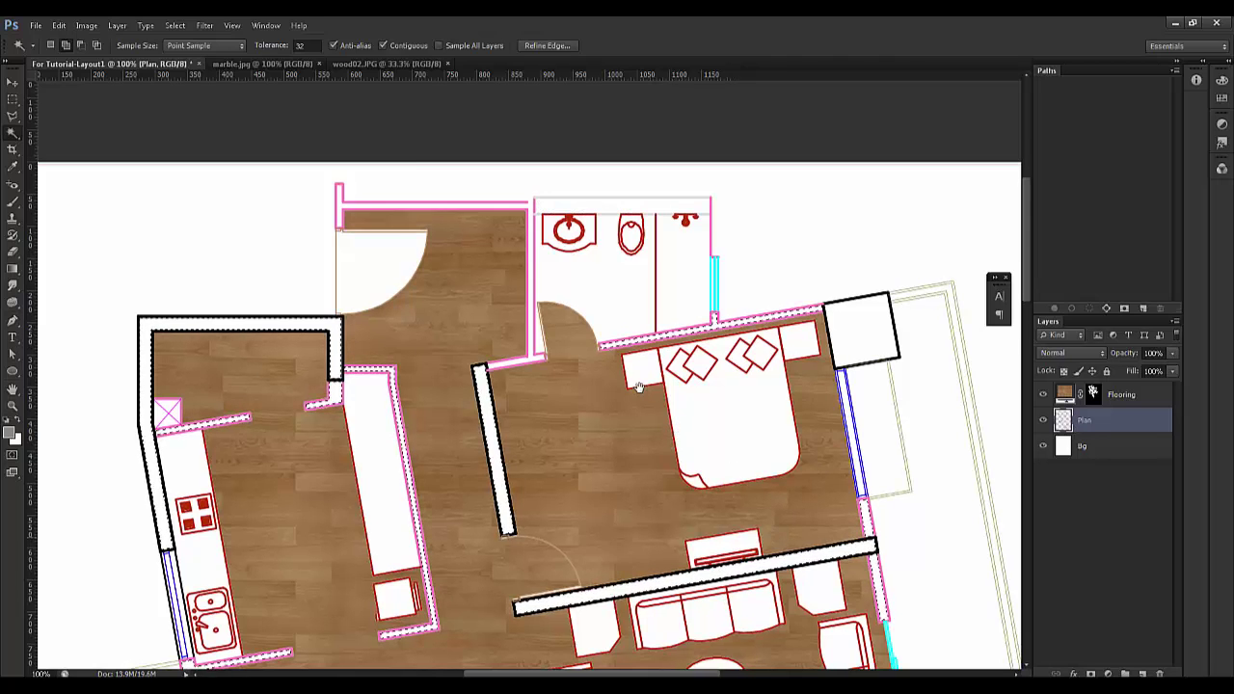
# - Create a new layer above the Plan layer and name it Walls
pyautogui.scroll(-3, 638, 387)
pyautogui.hscroll(3, 638, 387)
pyautogui.hotkey('ctrl', '-')
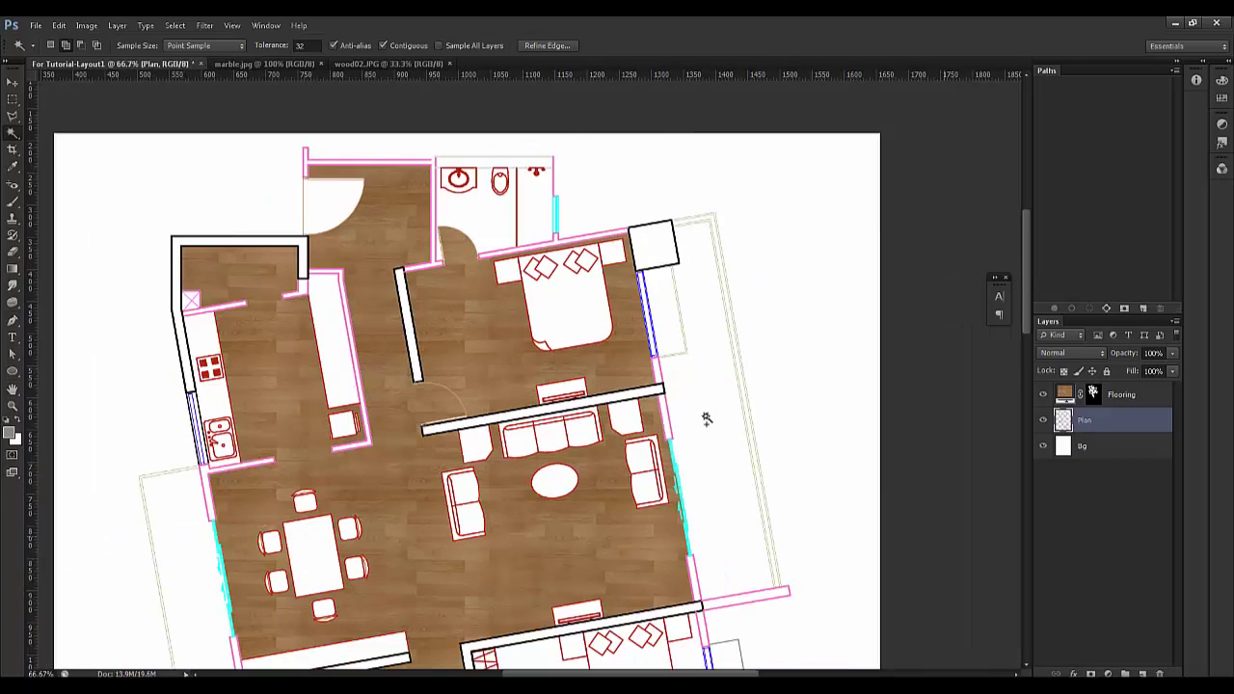
pyautogui.hotkey('ctrl', '-')
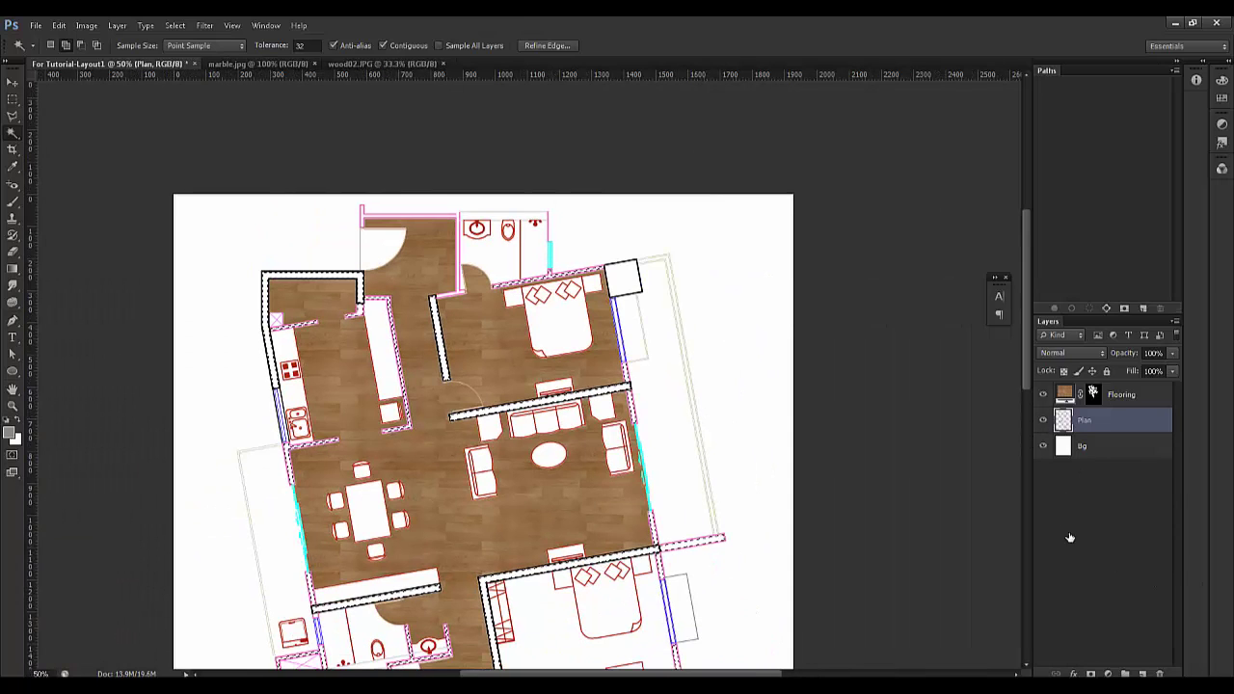
pyautogui.click(1144, 674)
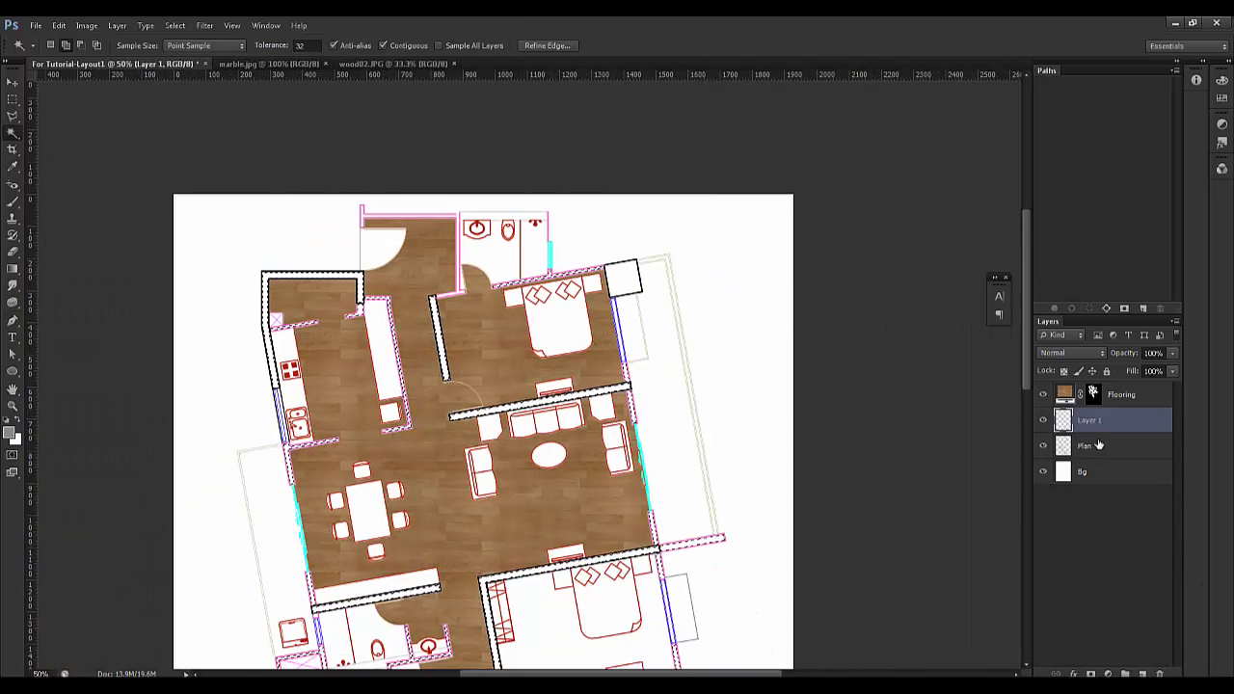
pyautogui.doubleClick(1088, 421)
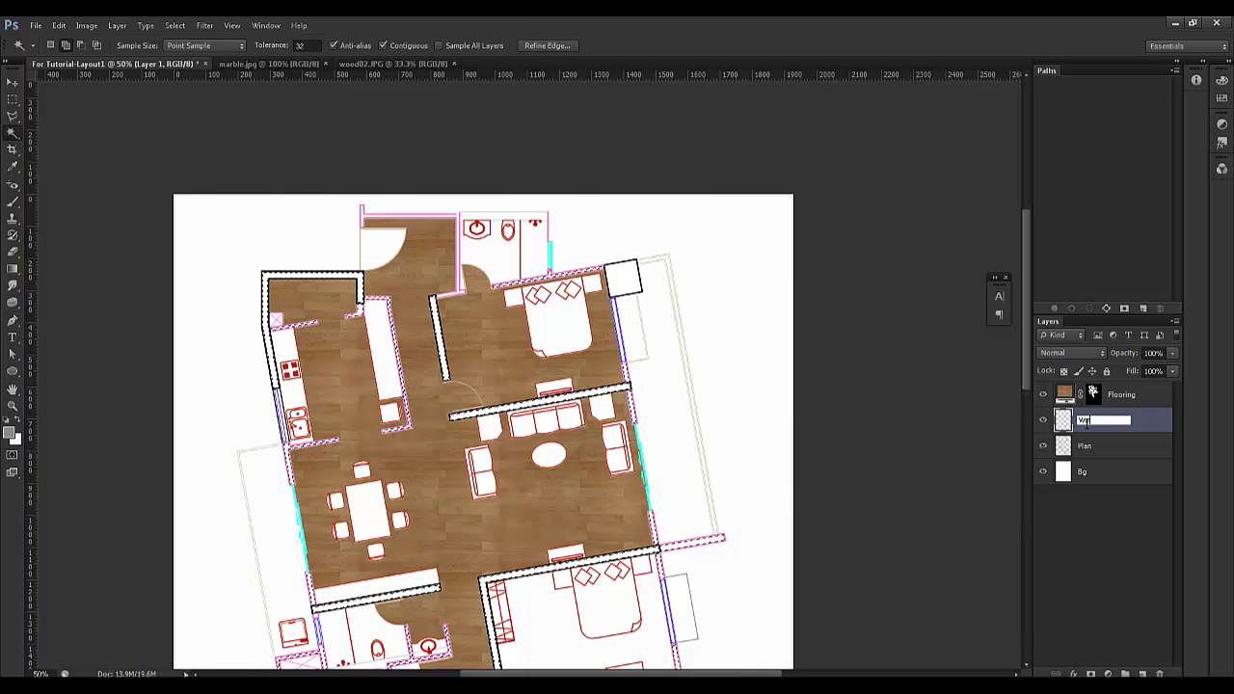
pyautogui.press('Return')
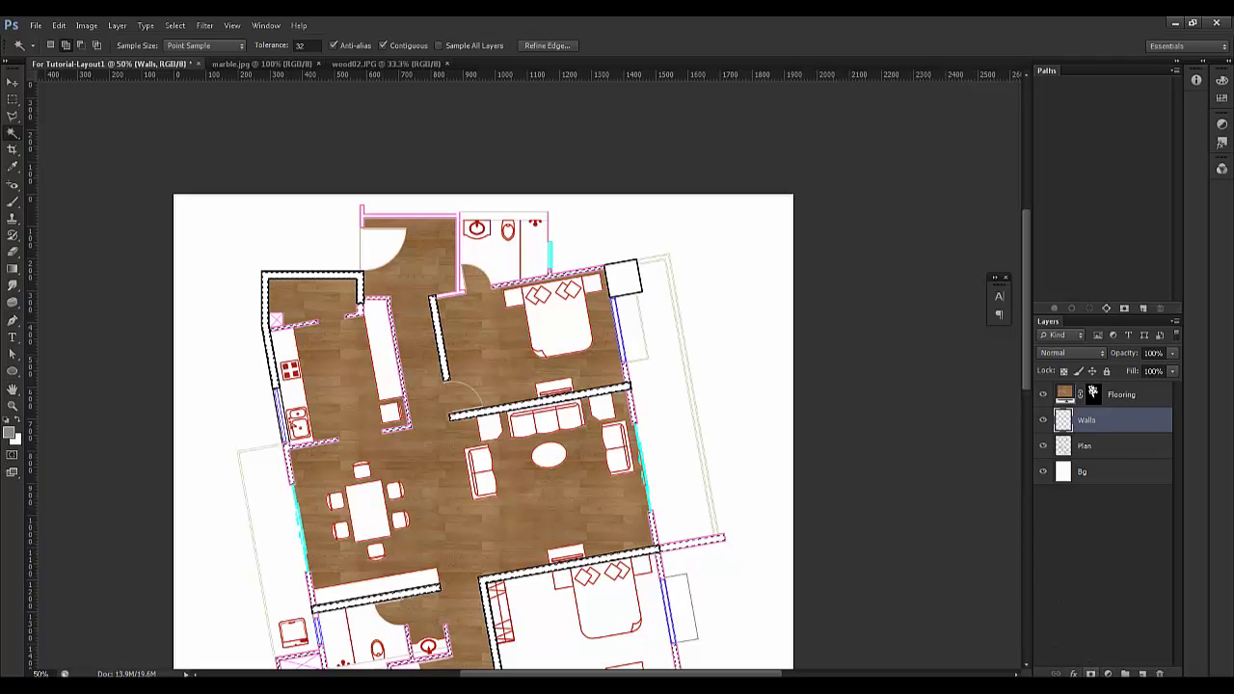
# - Fill the selected walls on the Walls layer with a dark blue Solid Color fill, #203041
pyautogui.click(1108, 674)
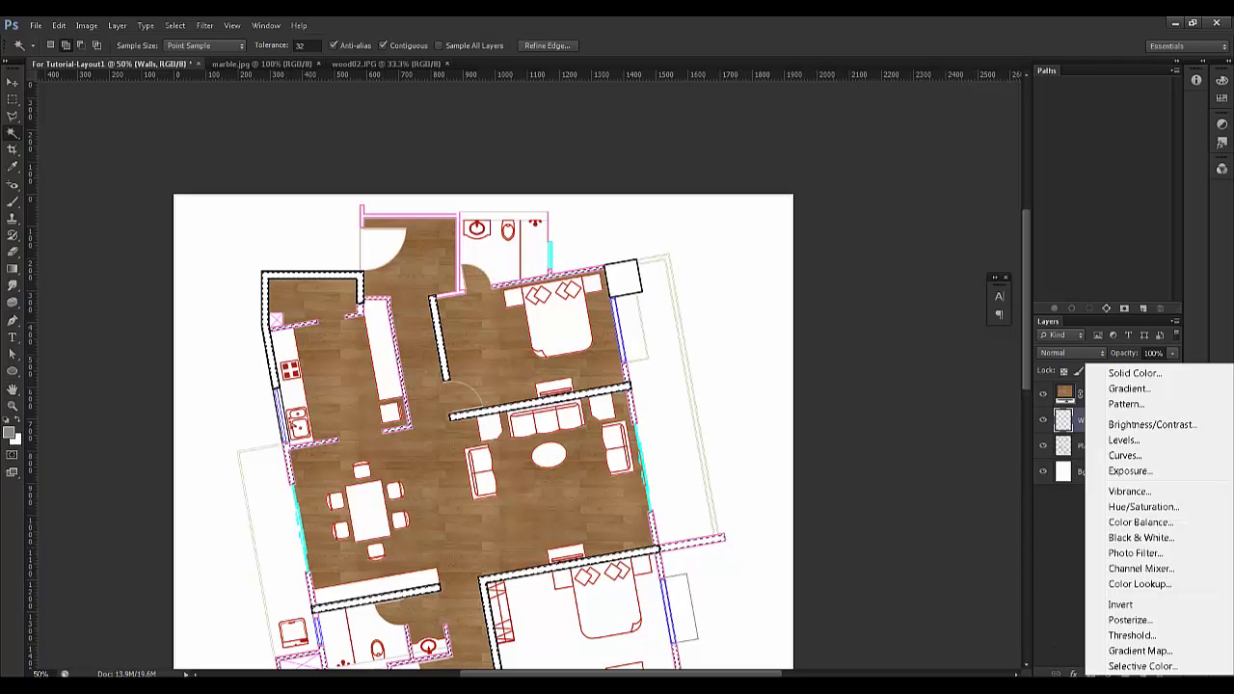
pyautogui.click(1135, 374)
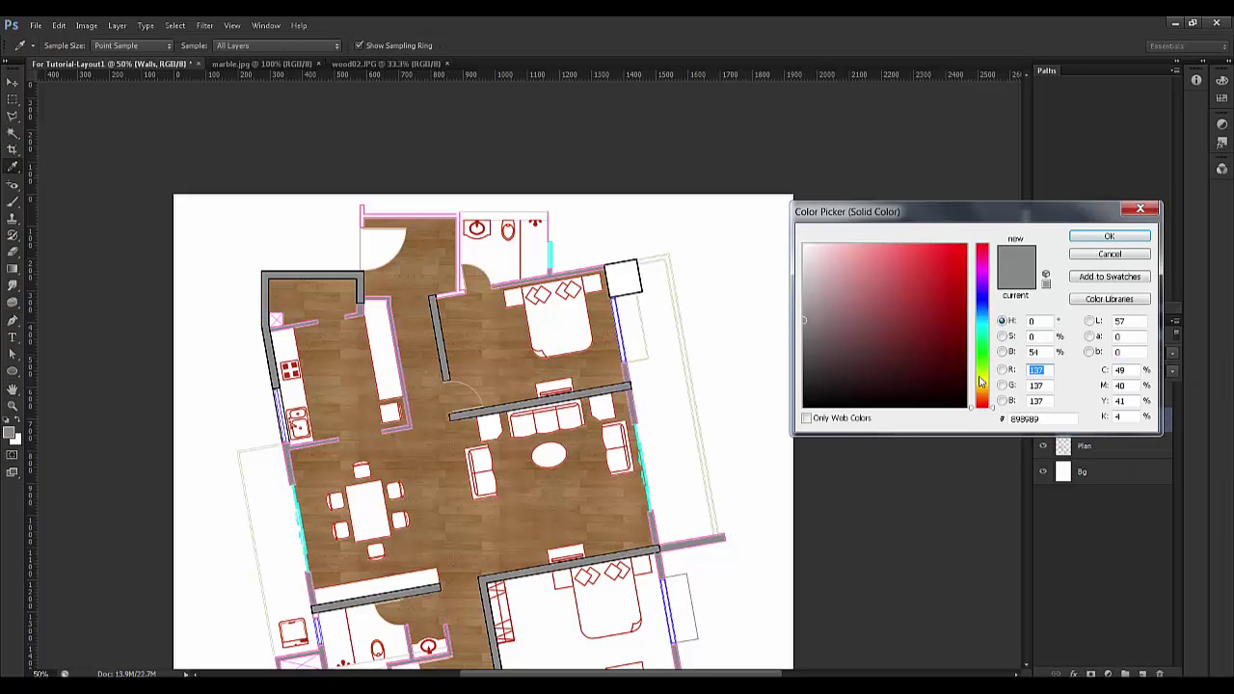
pyautogui.click(982, 318)
pyautogui.click(964, 352)
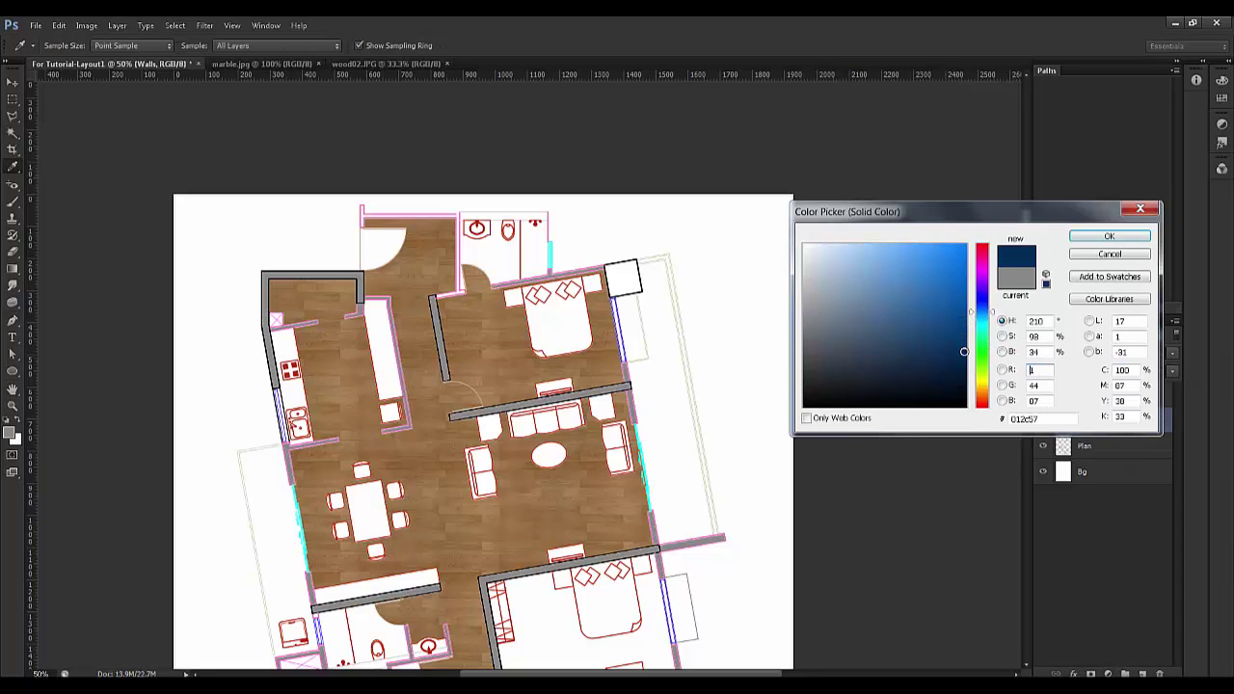
pyautogui.moveTo(964, 352); pyautogui.dragTo(875, 366)
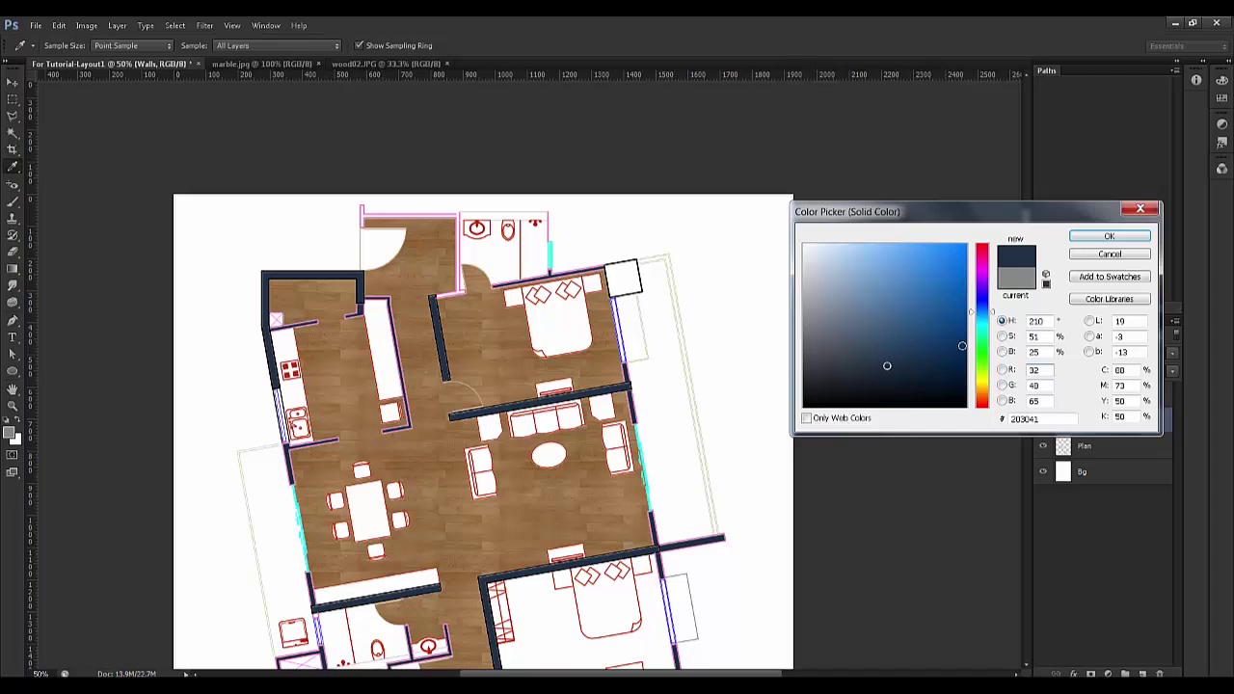
pyautogui.click(1121, 238)
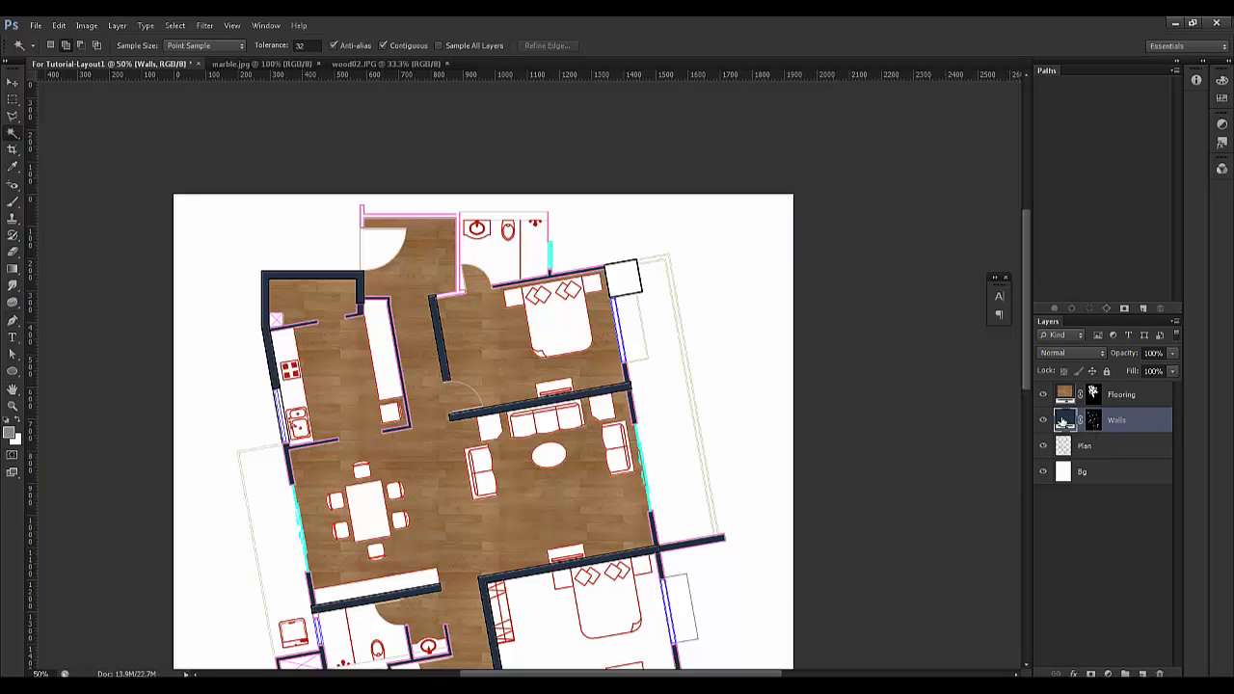
# - Change the solid fill colour of the Walls layer to the blue #24486c
pyautogui.doubleClick(1064, 421)
pyautogui.click(920, 271)
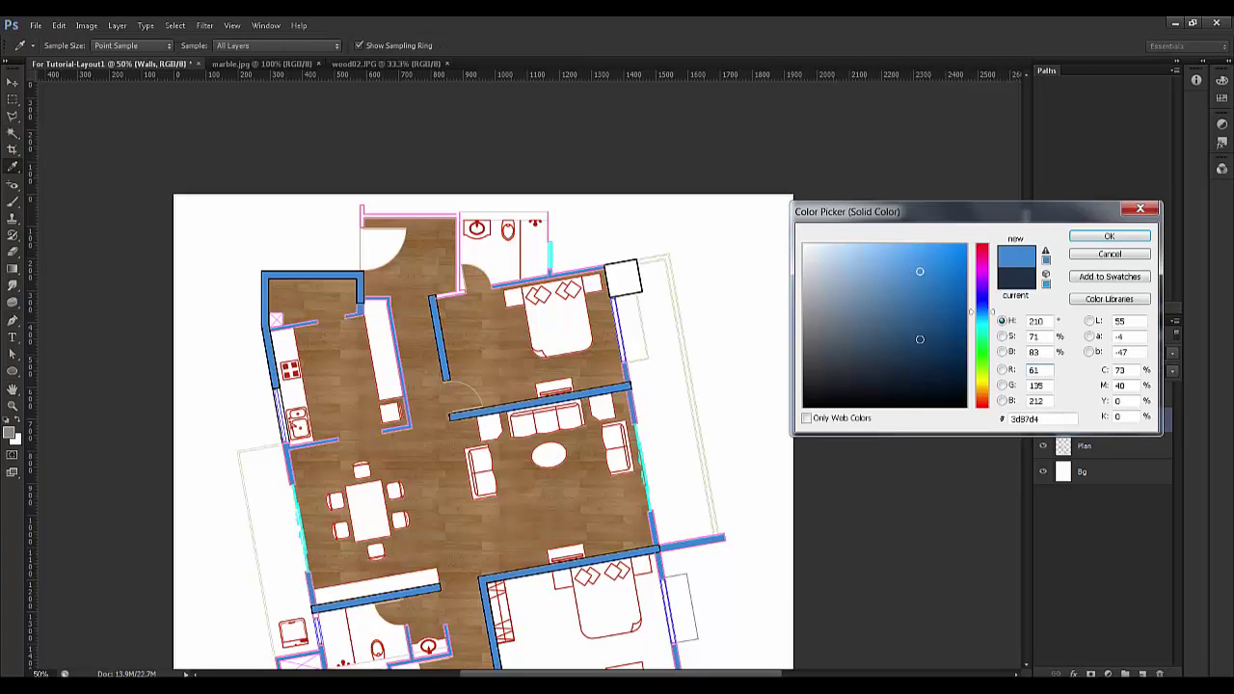
pyautogui.moveTo(946, 353)
pyautogui.mouseDown()
pyautogui.moveTo(945, 337)
pyautogui.moveTo(912, 337)
pyautogui.mouseUp()
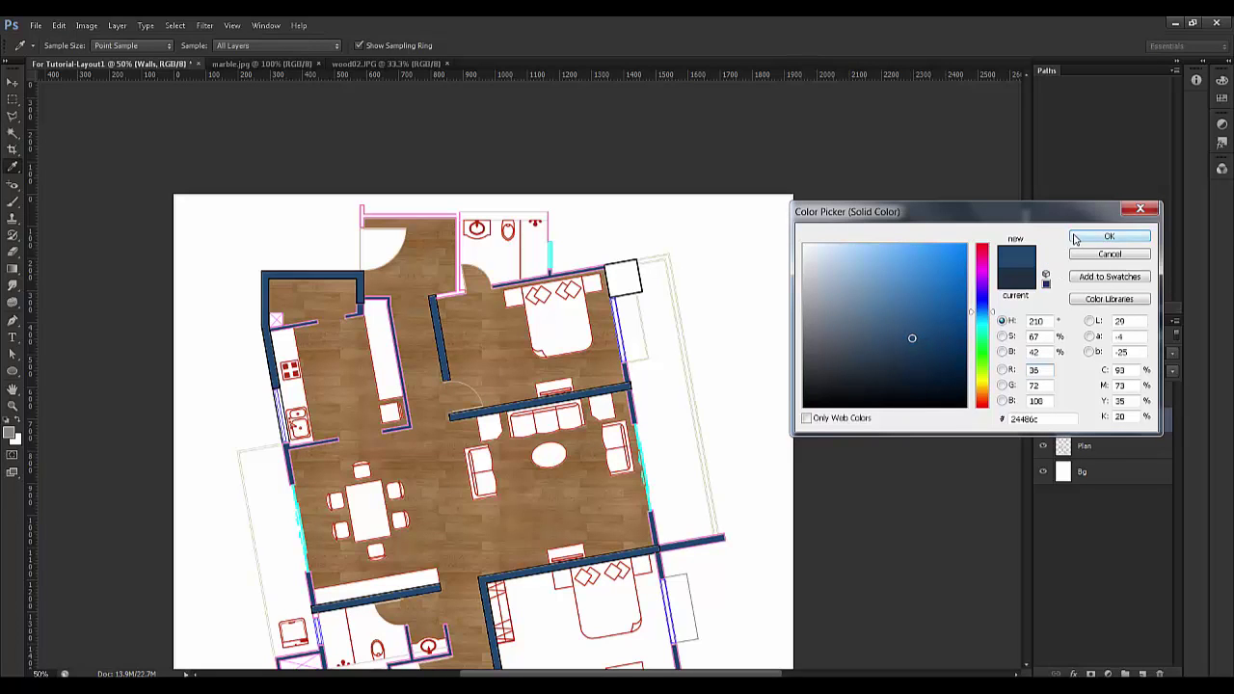
pyautogui.click(1109, 236)
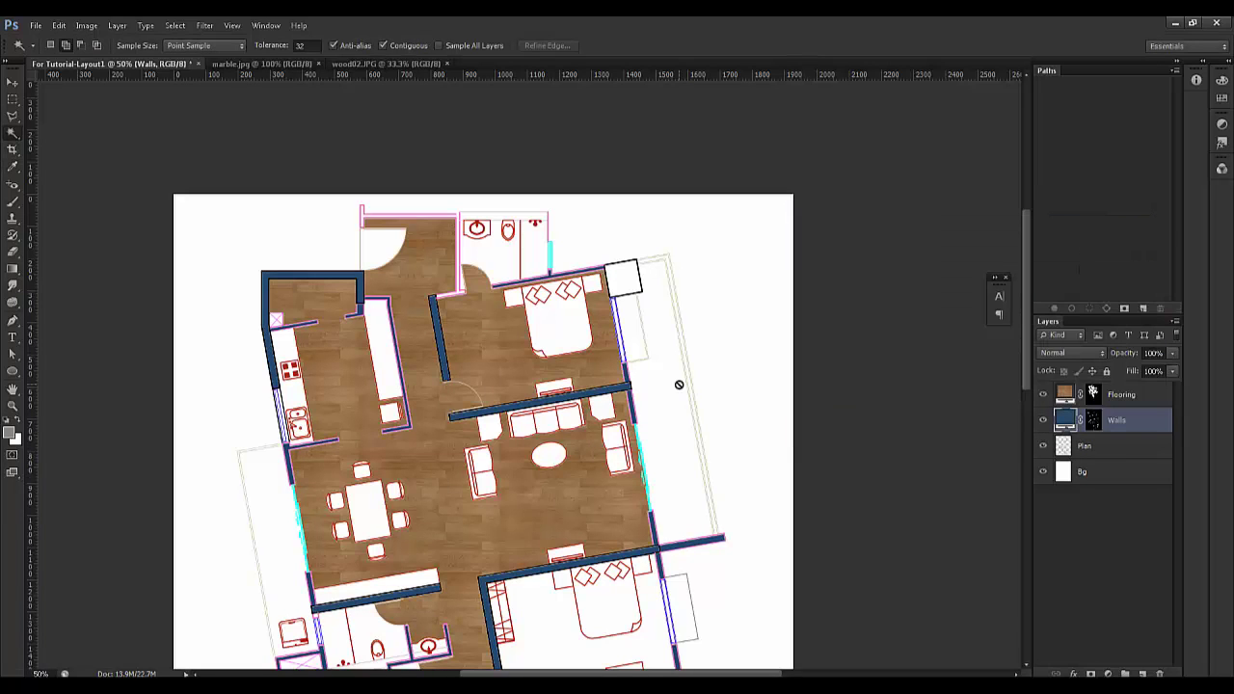
pyautogui.moveTo(462, 496); pyautogui.dragTo(491, 413)
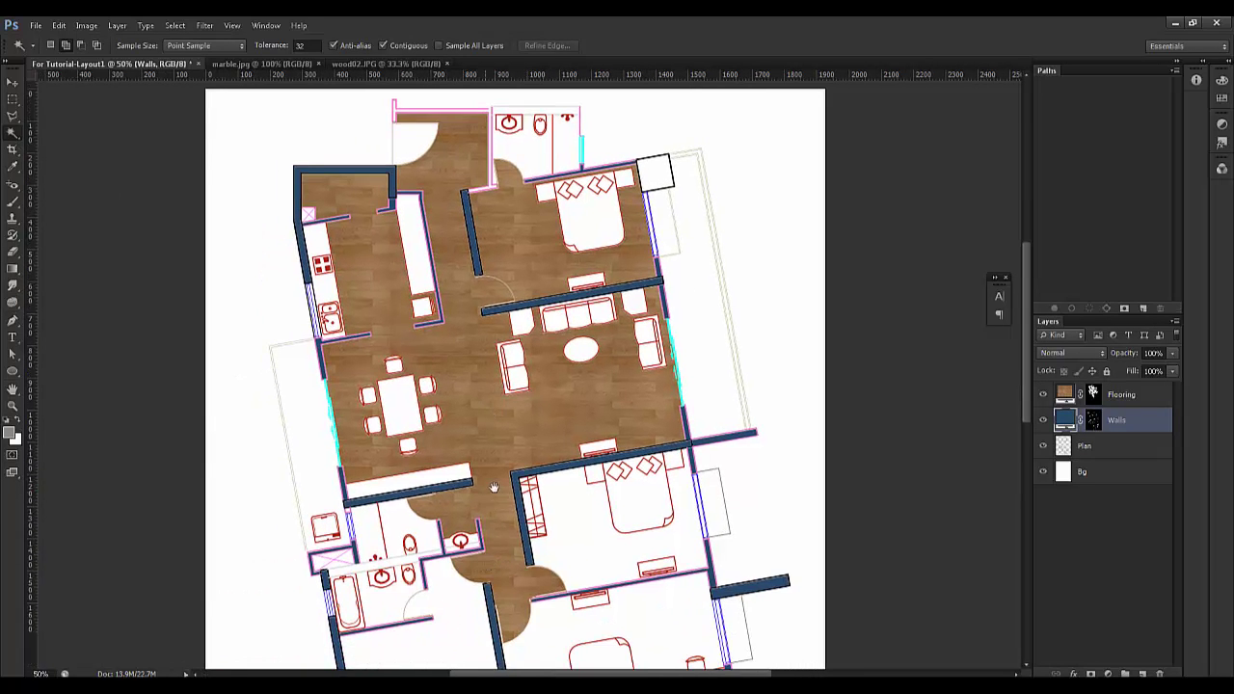
pyautogui.moveTo(495, 568); pyautogui.dragTo(503, 490)
pyautogui.moveTo(588, 465); pyautogui.dragTo(588, 449)
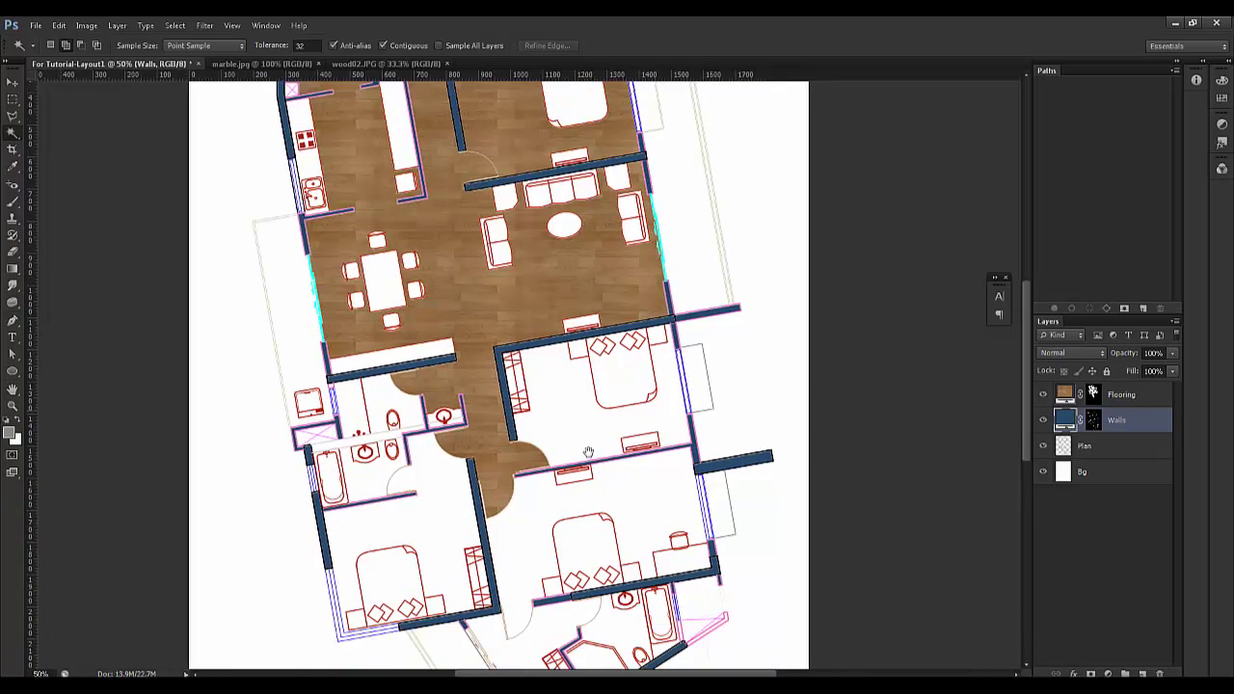
pyautogui.moveTo(604, 312); pyautogui.dragTo(568, 359)
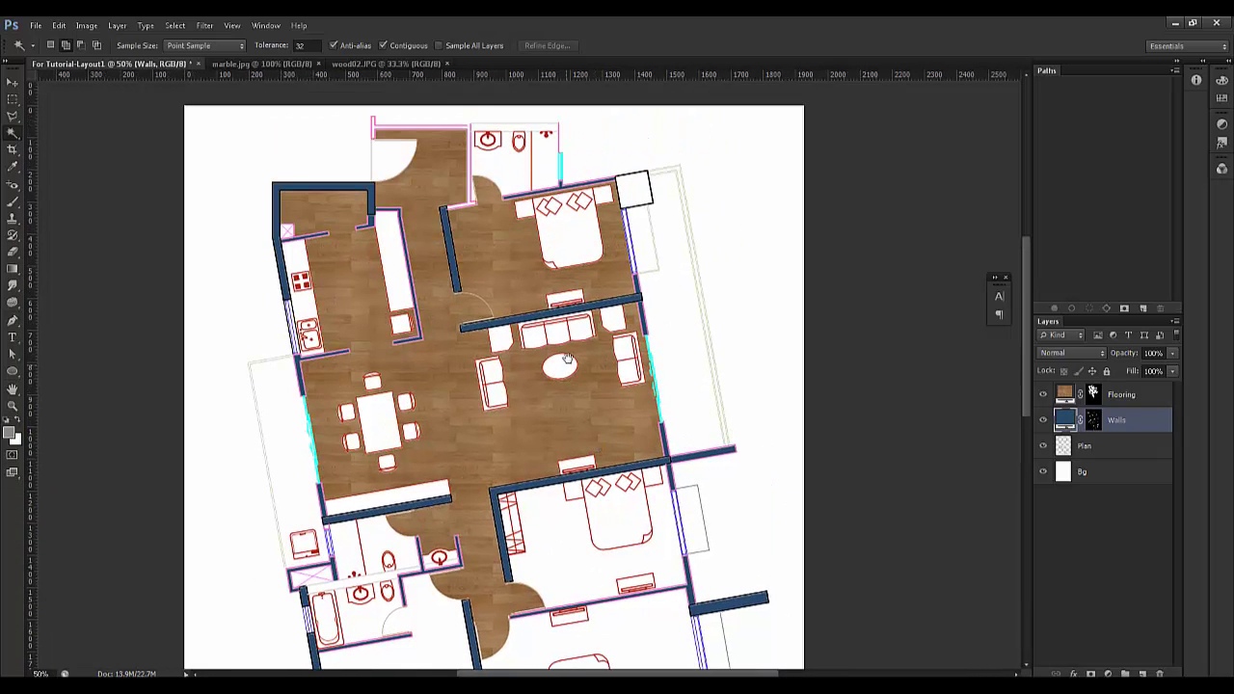
pyautogui.moveTo(379, 610); pyautogui.dragTo(417, 419)
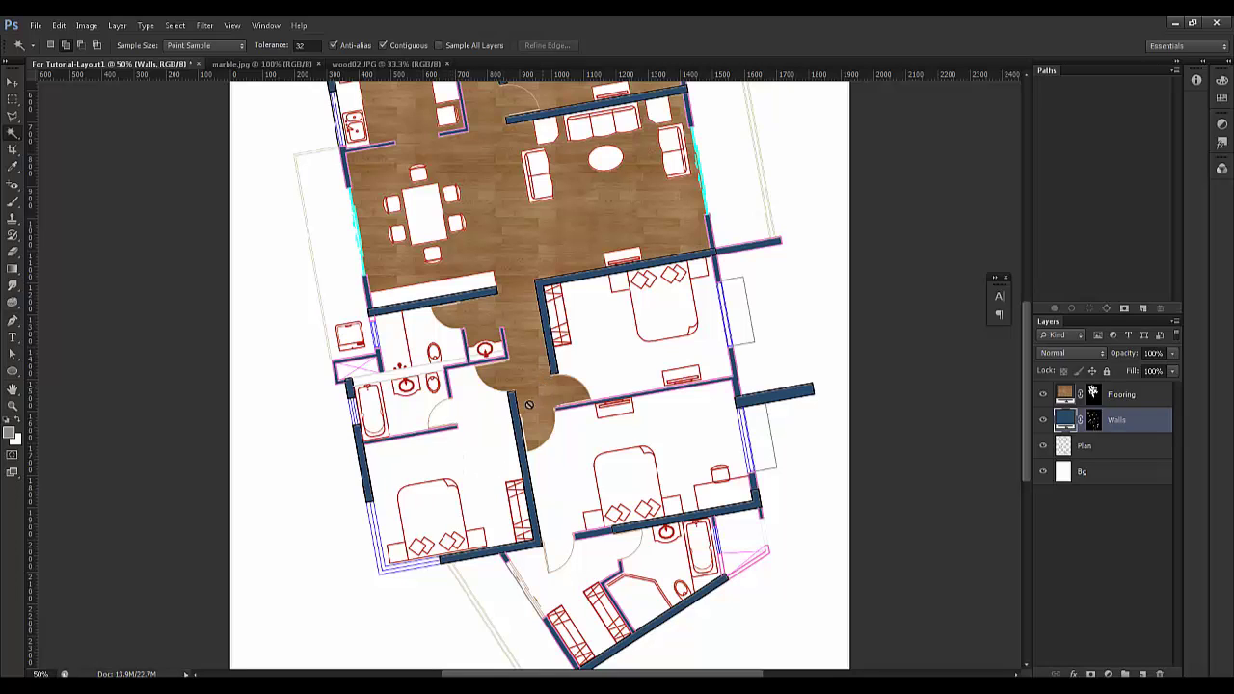
pyautogui.moveTo(411, 179); pyautogui.dragTo(412, 264)
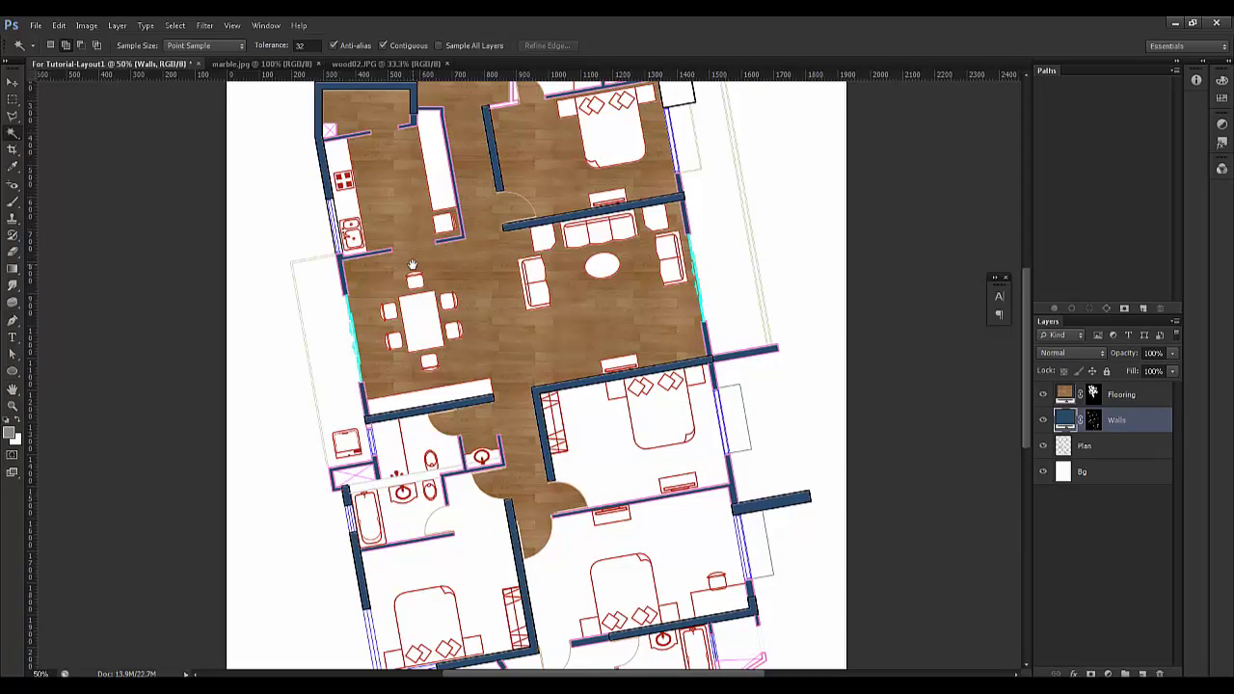